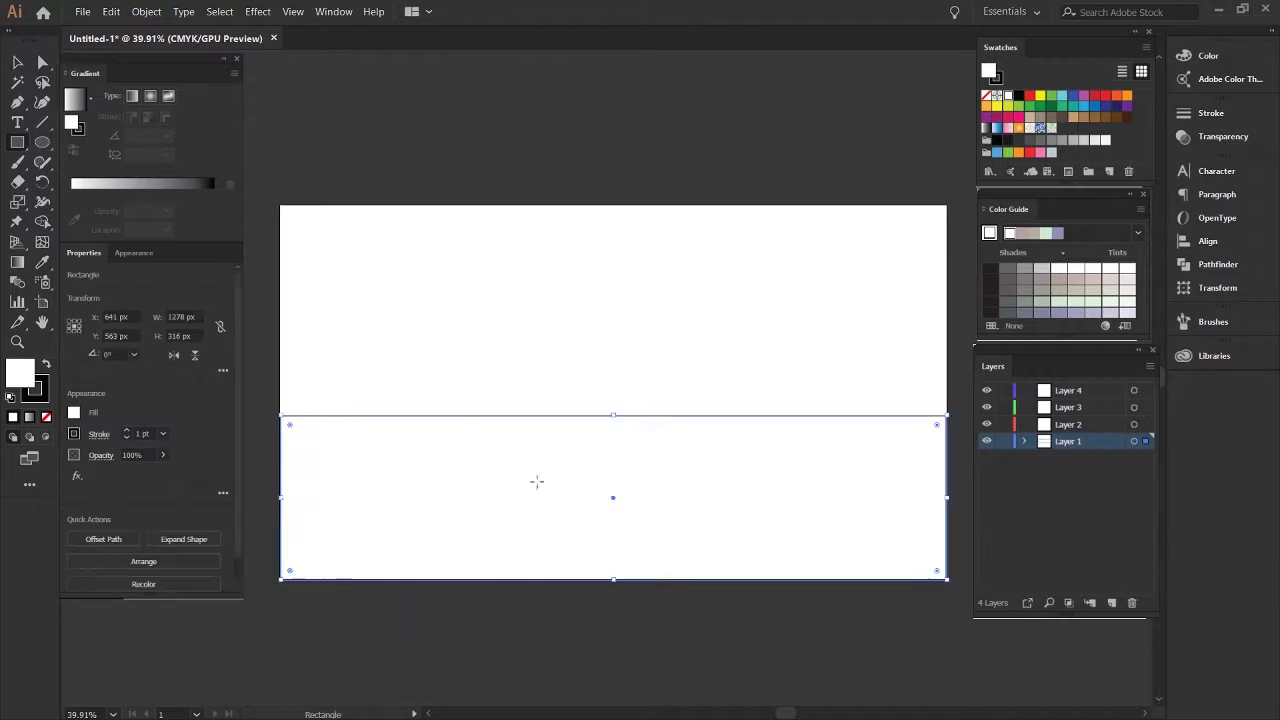
Fill the 1279 by 269 px ground rectangle with a freeform gradient of dark green sides and light green centre, without a stroke.
key(ctrl+z)
click(561, 509)
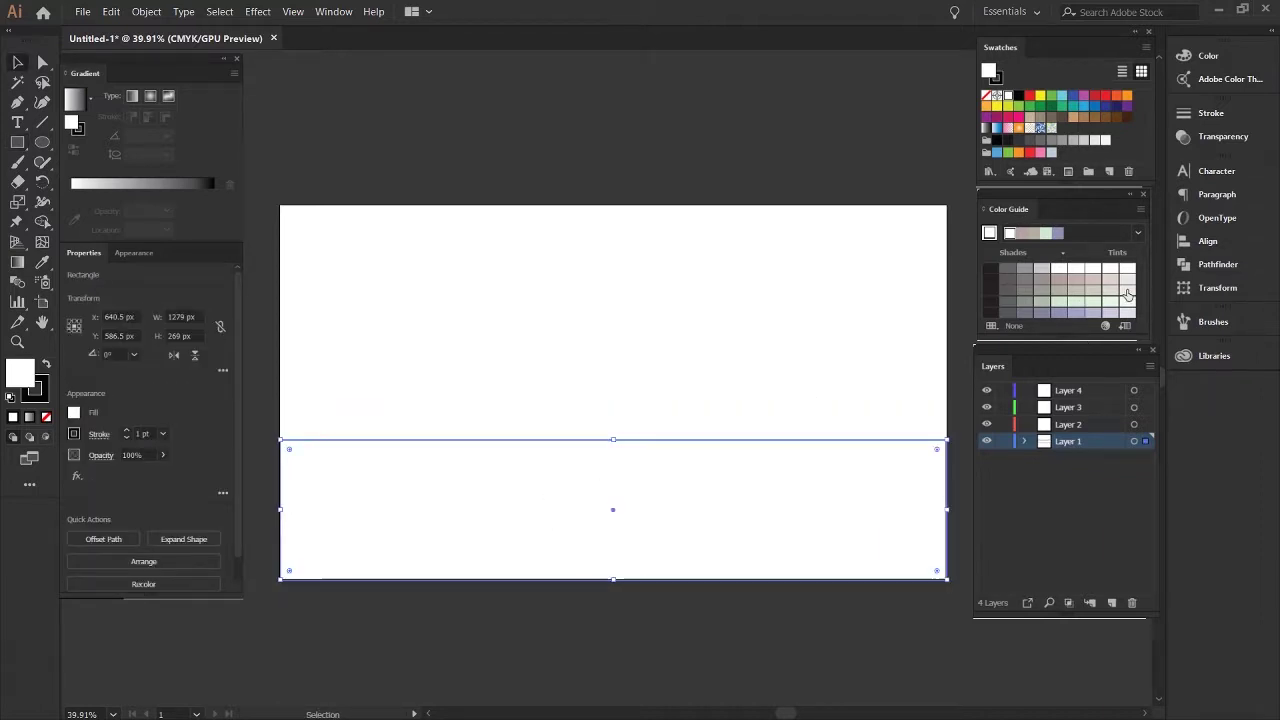
click(471, 514)
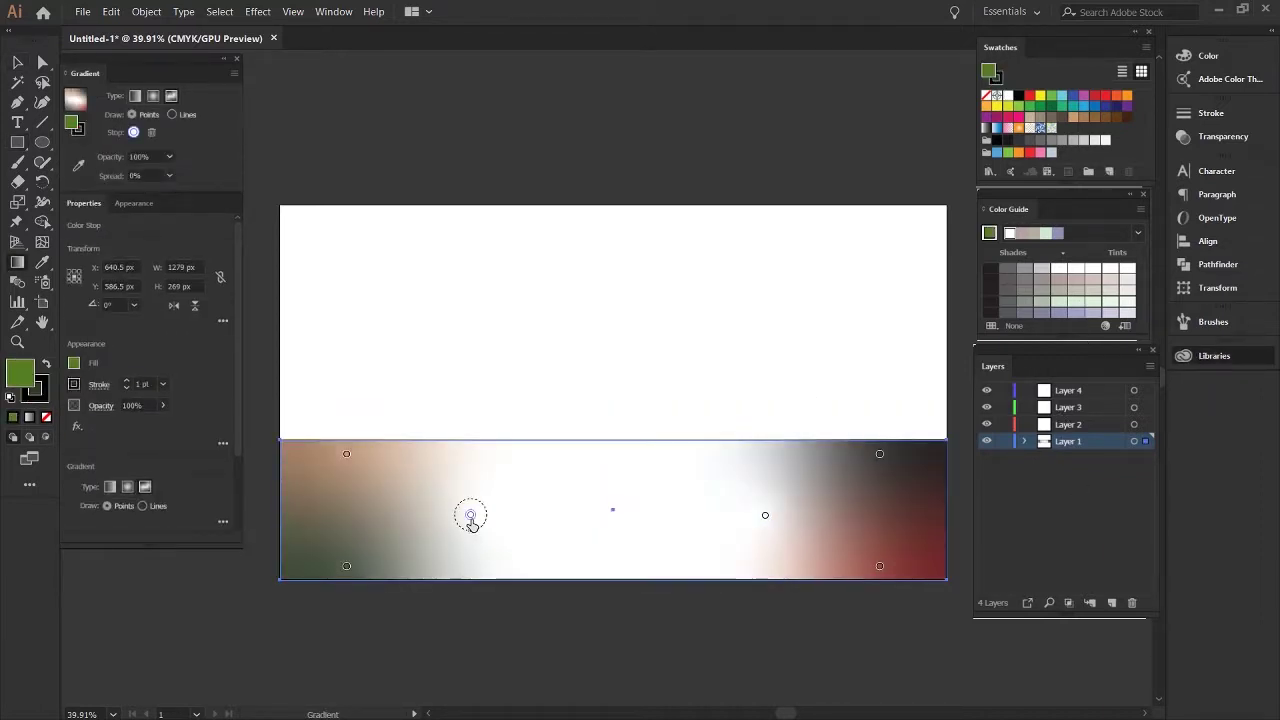
click(74, 90)
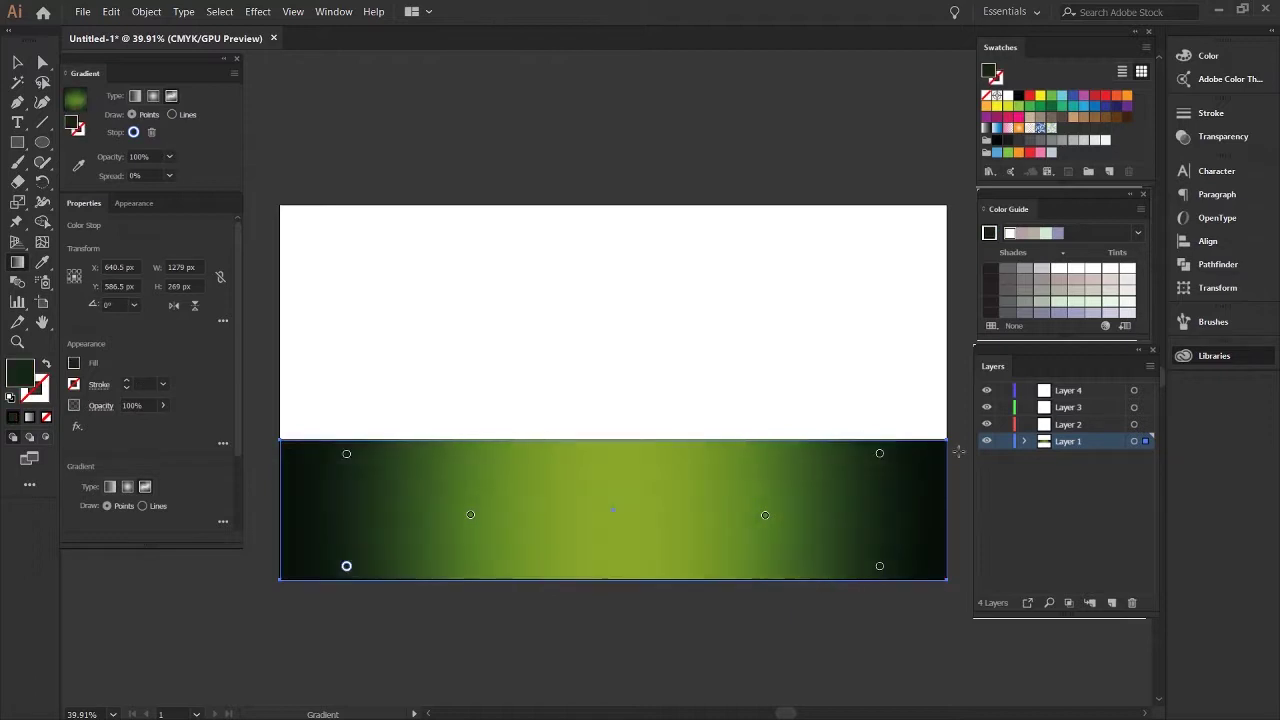
Bring the candy castle artwork from the other document into the scene and enlarge it over the artboard.
key(v)
click(405, 66)
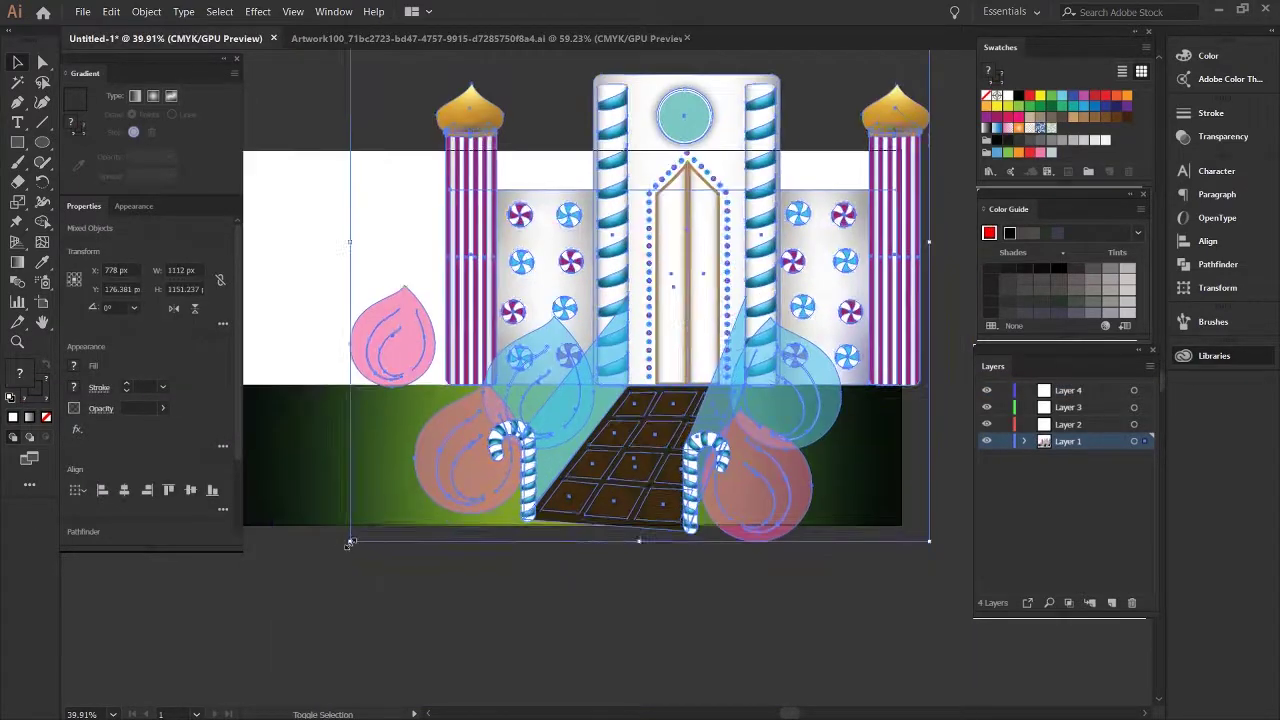
drag(350, 543, 285, 705)
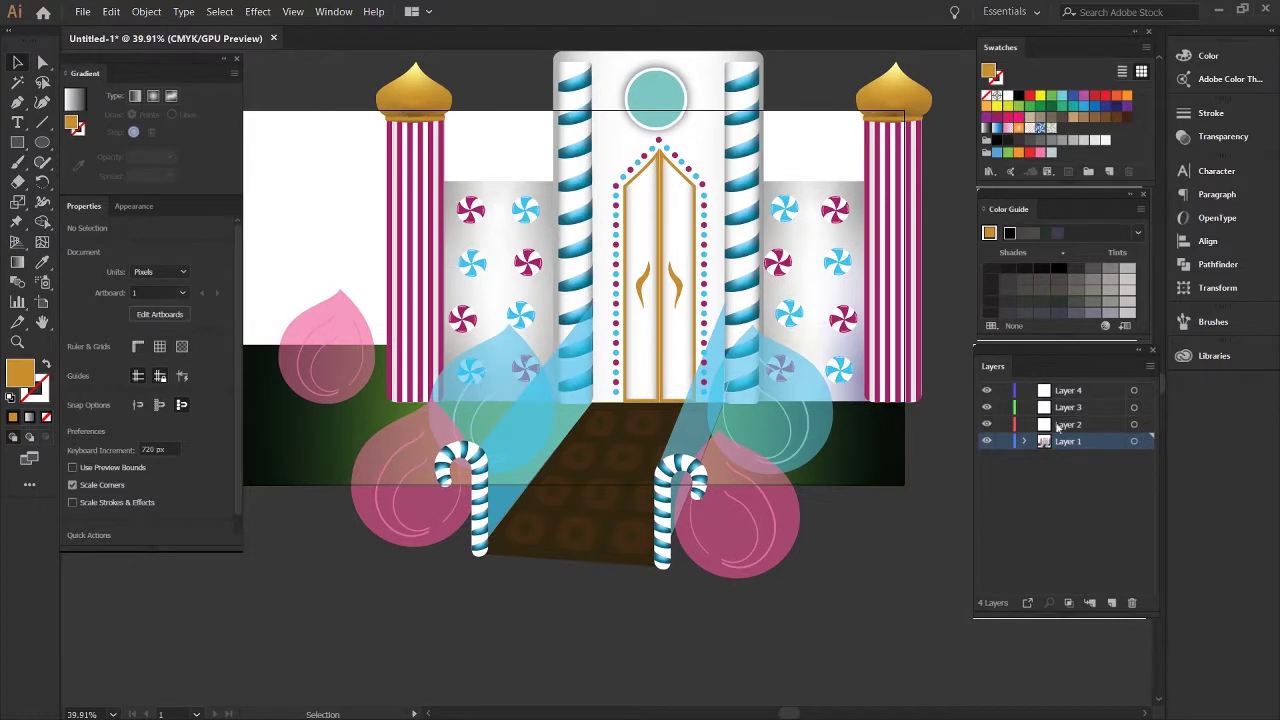
Separate the ground and castle artwork onto their own layers and name the layers Background, Castle and Clara.
click(878, 455)
double_click(1068, 441)
text(Background)
double_click(1066, 424)
text(Castle)
double_click(1067, 407)
text(Clara)
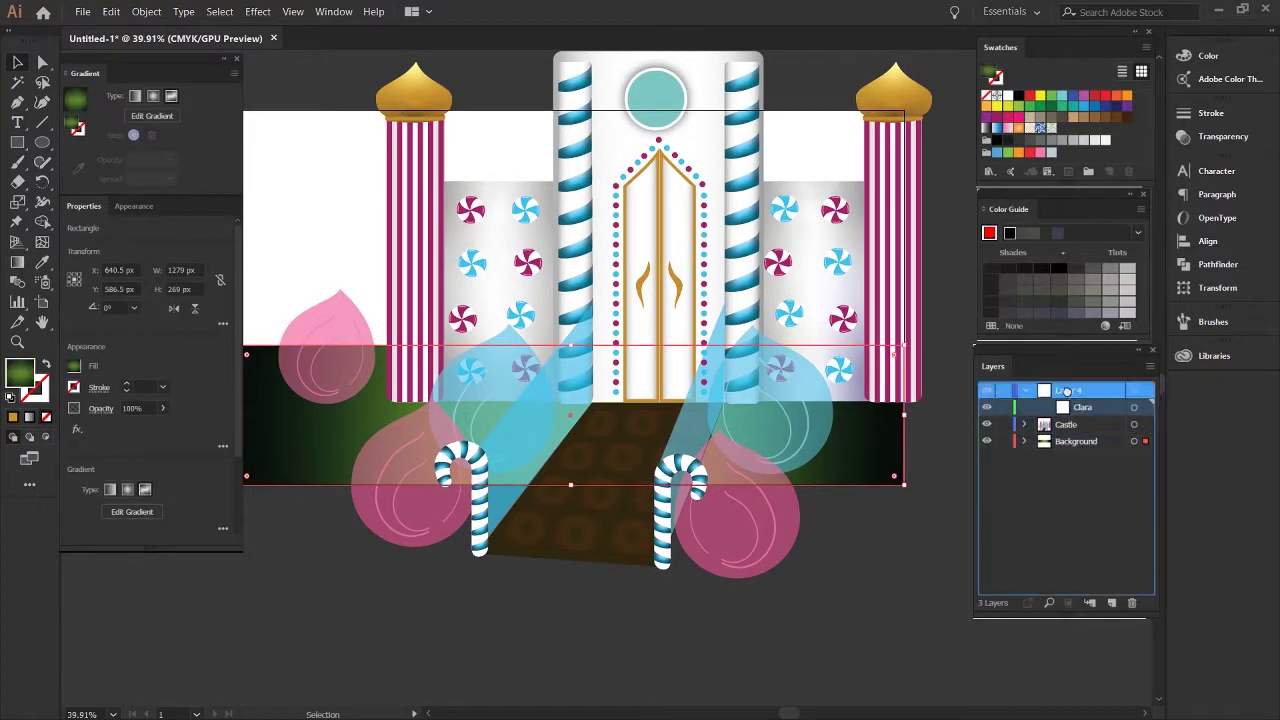
key(Return)
Place the Clara layer at the top of the stack and rename the layer directly below it Sweets.
drag(1109, 414, 1100, 388)
double_click(1068, 407)
click(926, 548)
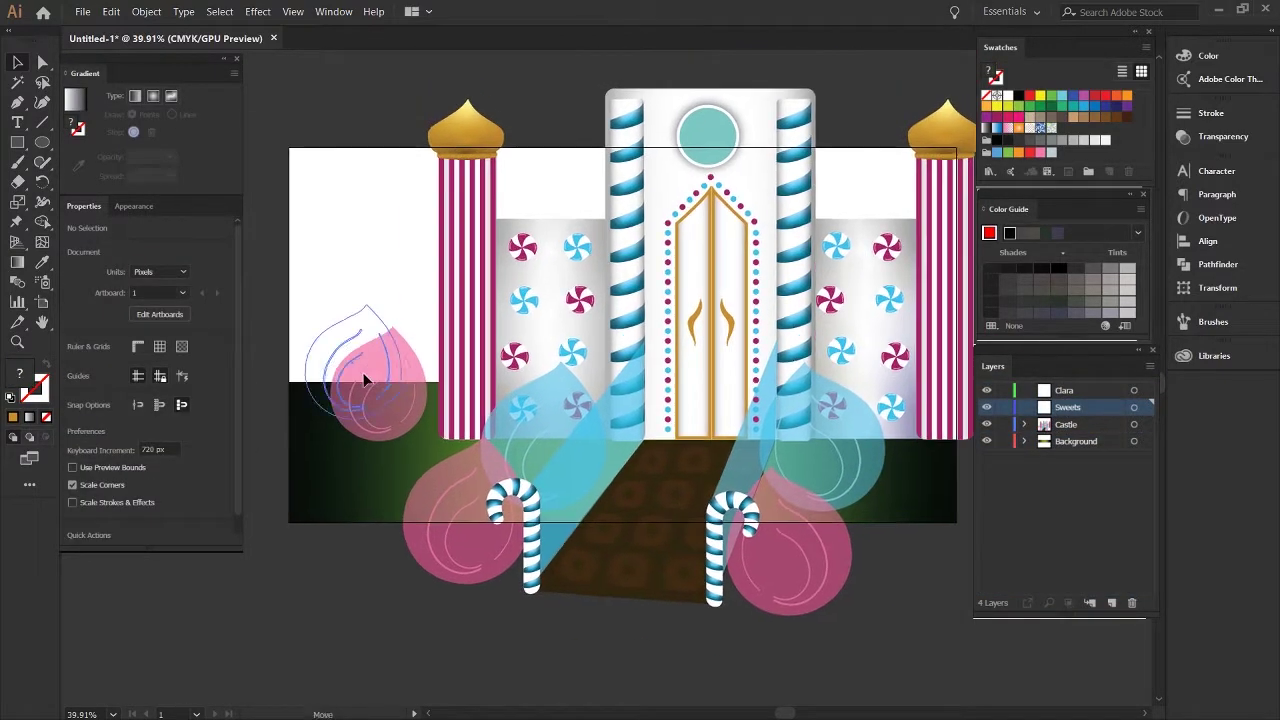
Create a new layer above Castle and move the chocolate path, candy canes, blue panels and candy drops onto it.
click(1066, 424)
click(496, 266)
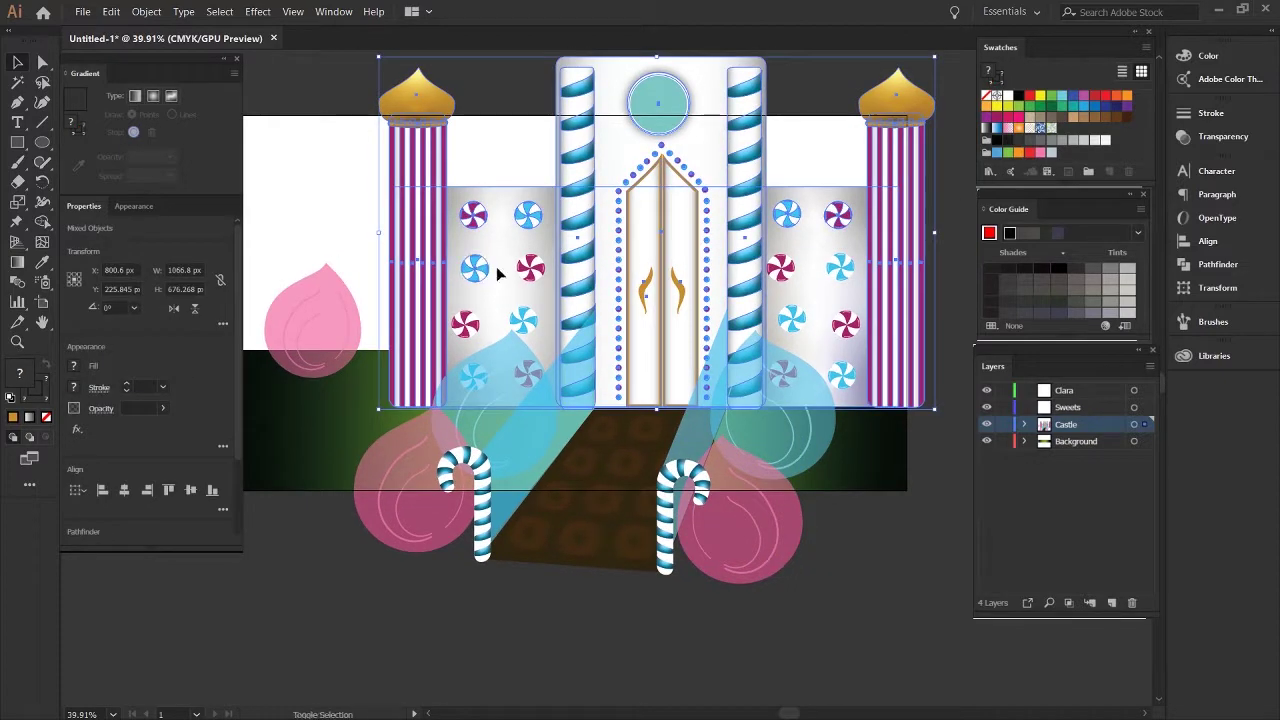
key(ctrl+shift+a)
key(ctrl+l)
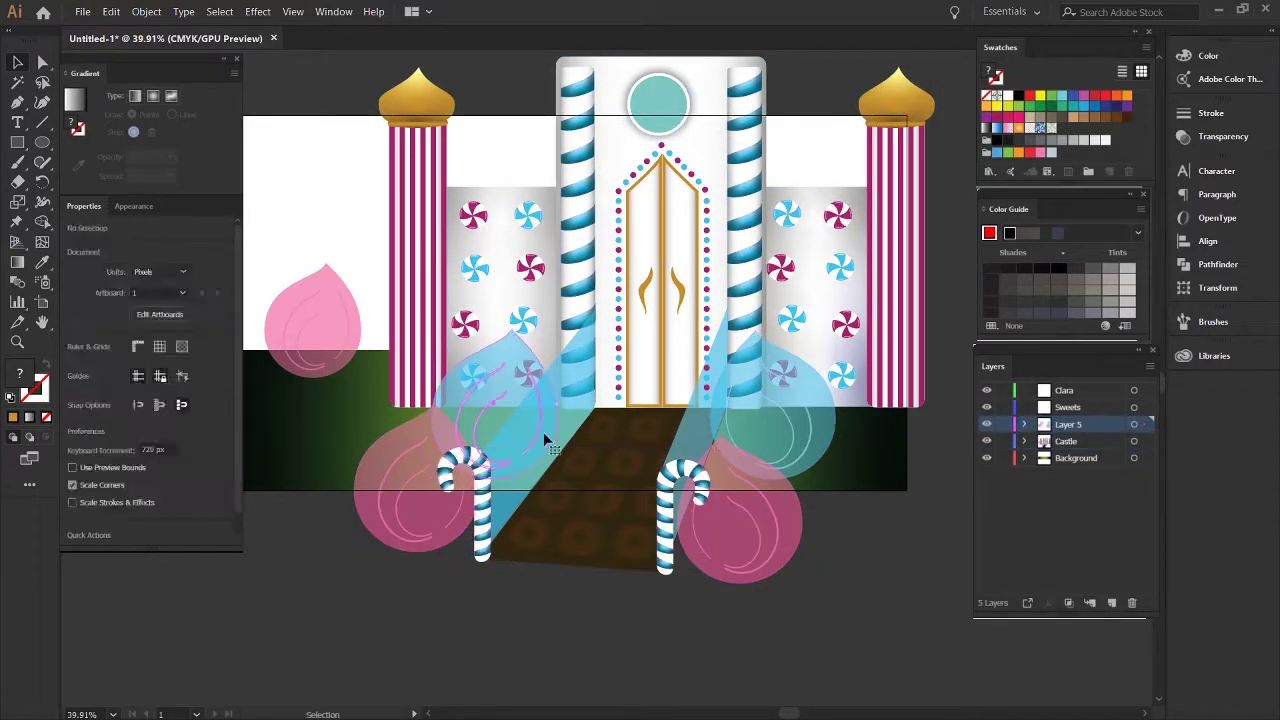
click(620, 440)
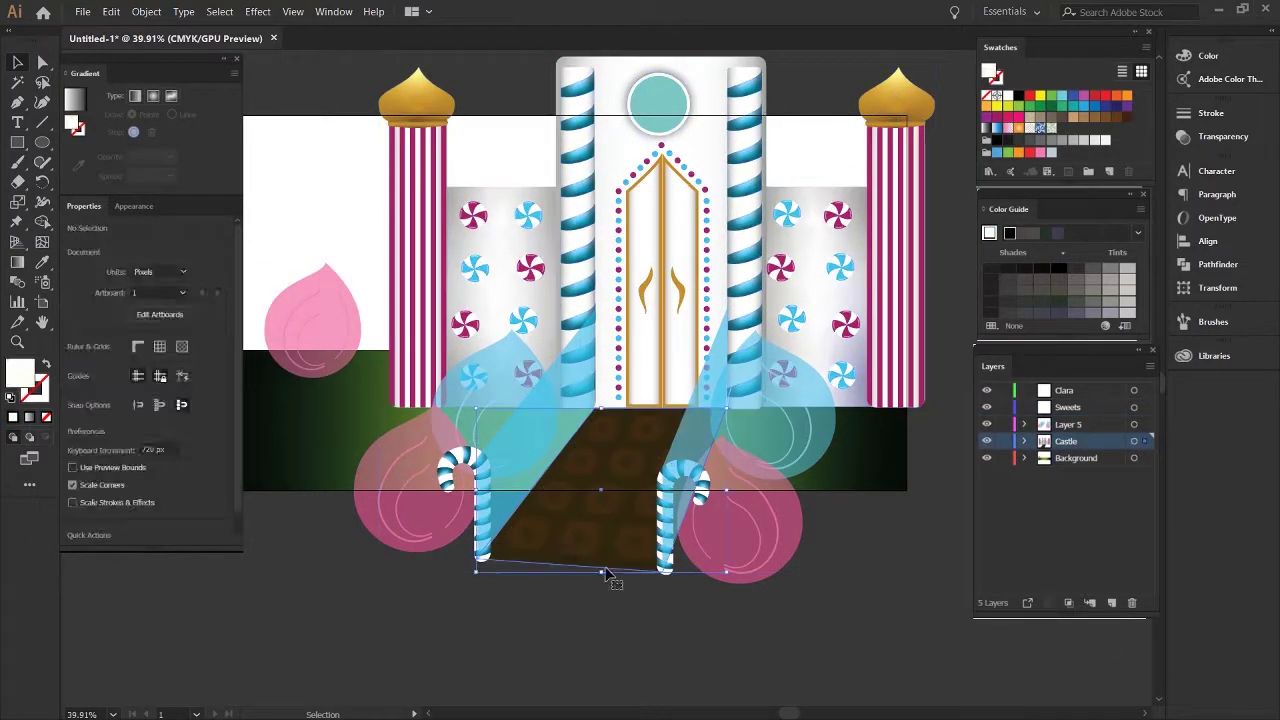
drag(1147, 446, 1147, 424)
click(474, 580)
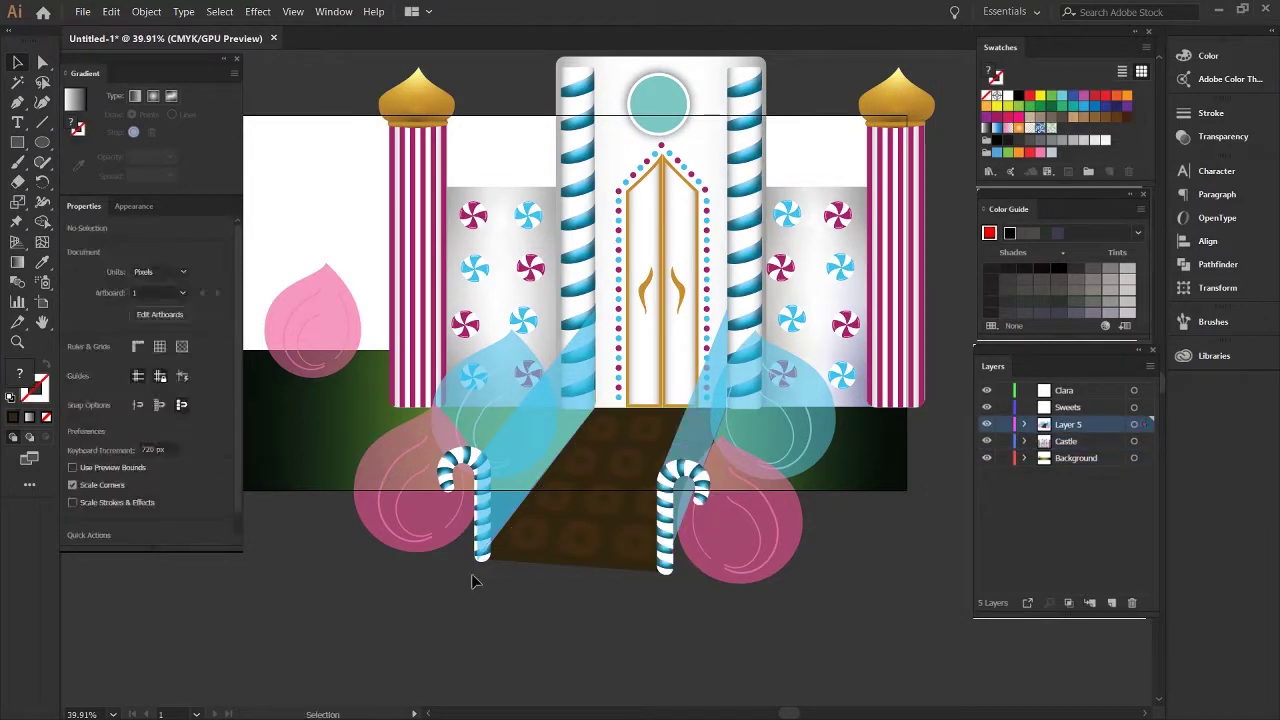
Lock the Background layer and select the striped spiral on the castle's left inner pillar.
scroll(646, 366, right, 1)
click(420, 260)
click(495, 127)
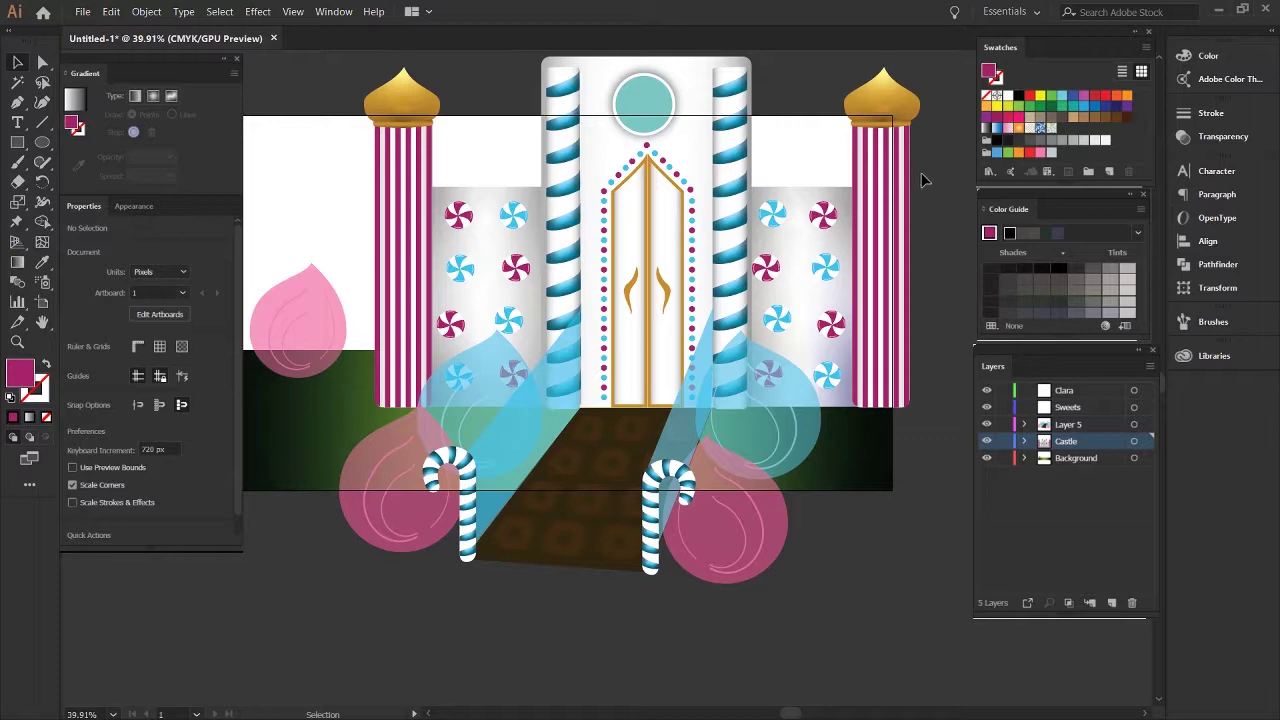
scroll(695, 240, down, 1)
click(569, 229)
key(a)
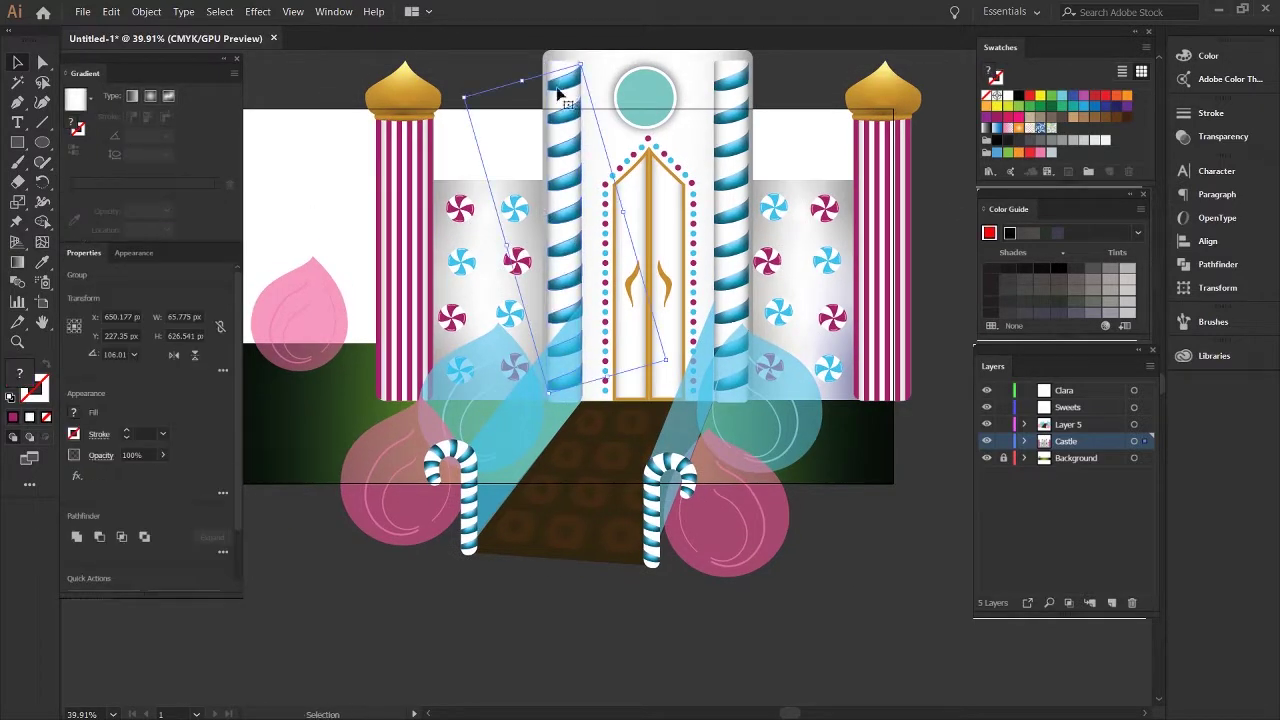
key(v)
key(ctrl+shift+a)
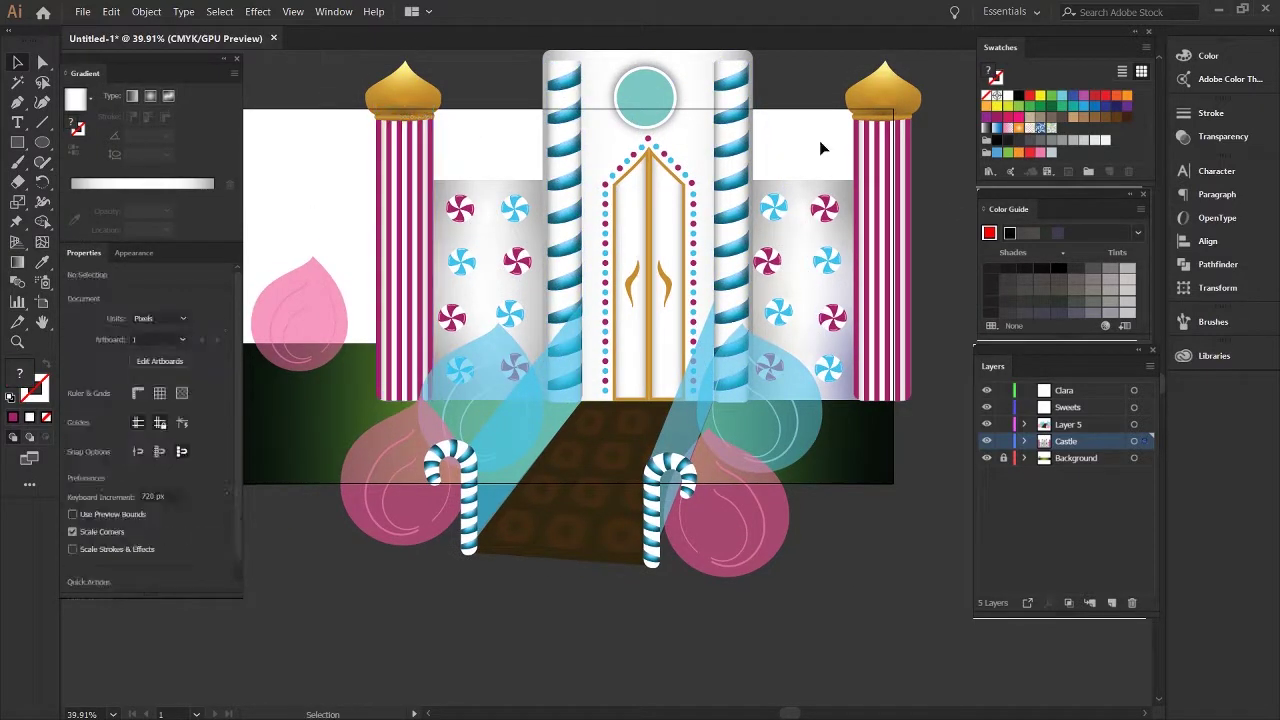
Enlarge the left striped tower to about 179 by 802 px, shift it outward and match the right tower to it.
scroll(345, 110, down, 1)
scroll(345, 110, up, 1)
click(420, 260)
scroll(505, 272, up, 2)
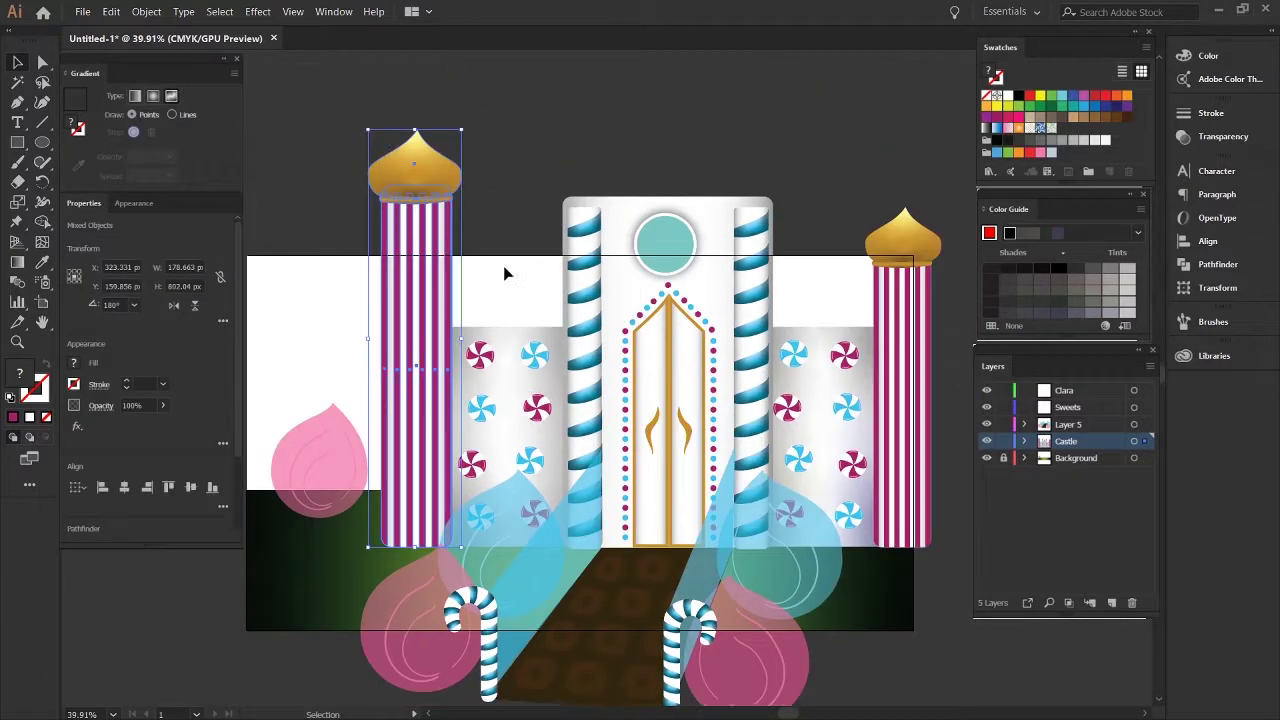
drag(415, 330, 393, 330)
key(ctrl+shift+a)
scroll(329, 380, down, 2)
scroll(652, 393, left, 2)
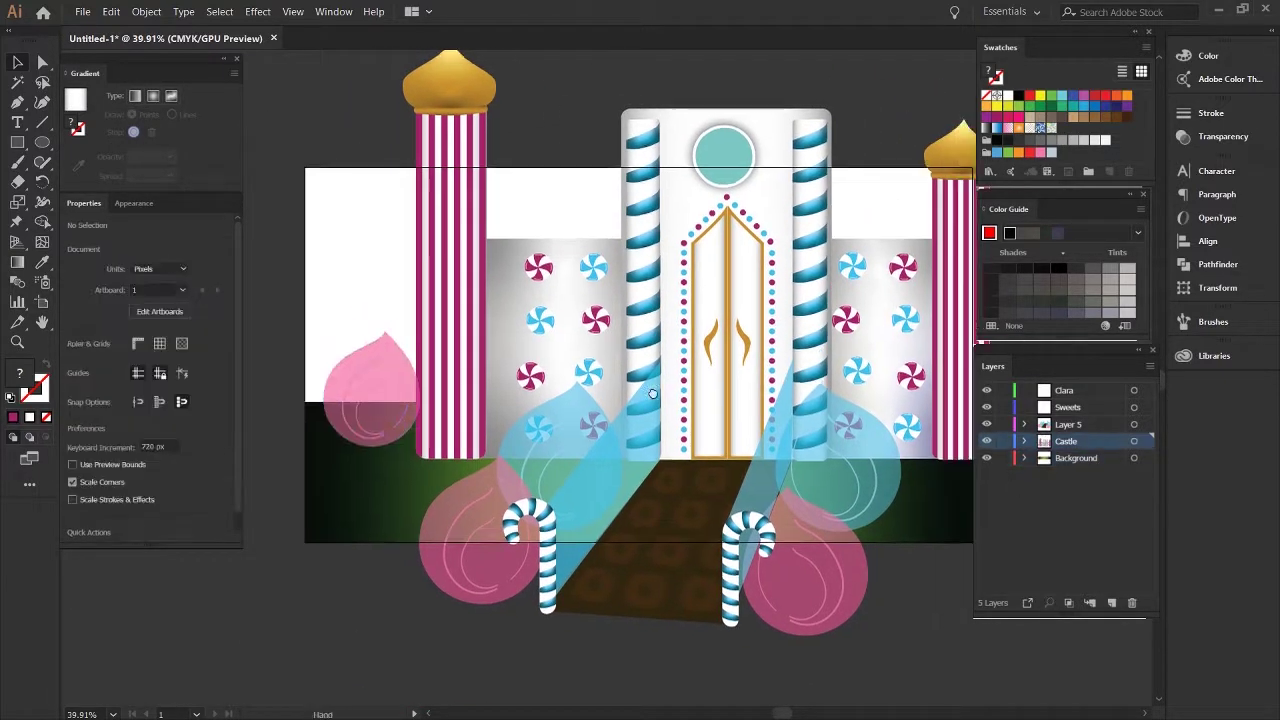
scroll(652, 393, right, 3)
scroll(652, 393, left, 1)
Lock Layer 5, make the castle's side walls taller and enlarge the peppermint groups on both walls.
click(1015, 424)
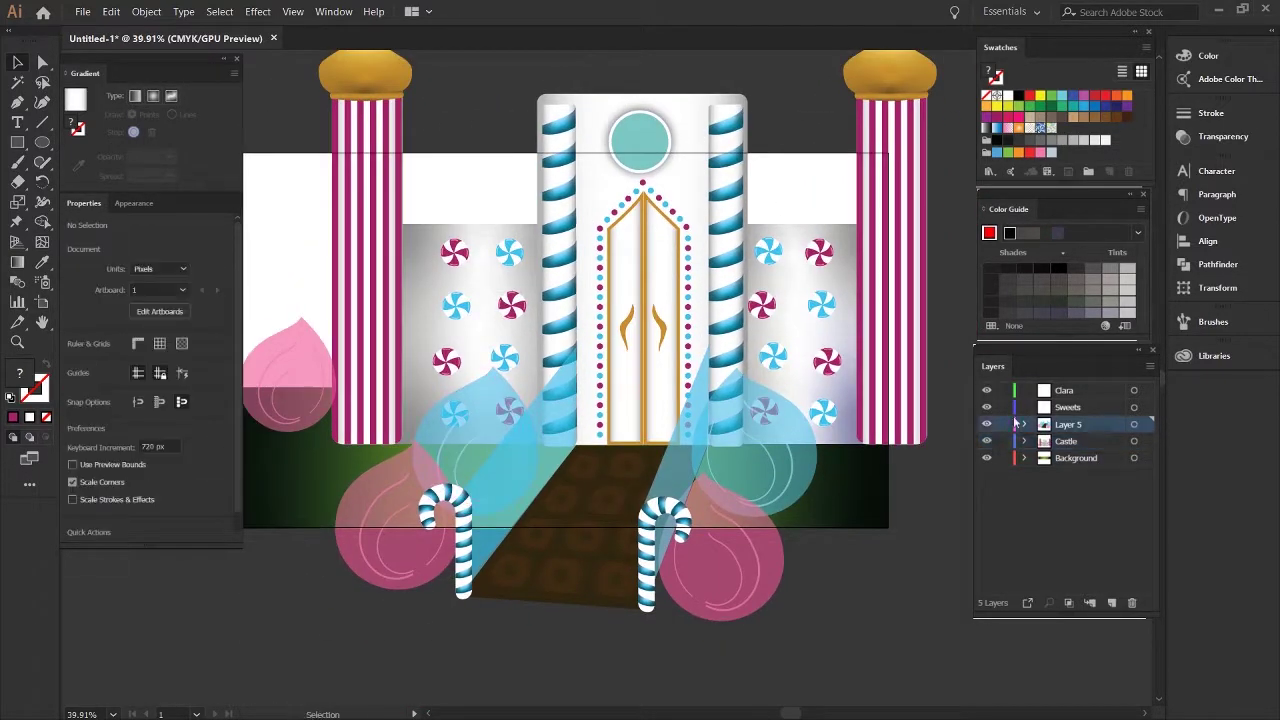
click(1003, 424)
click(445, 248)
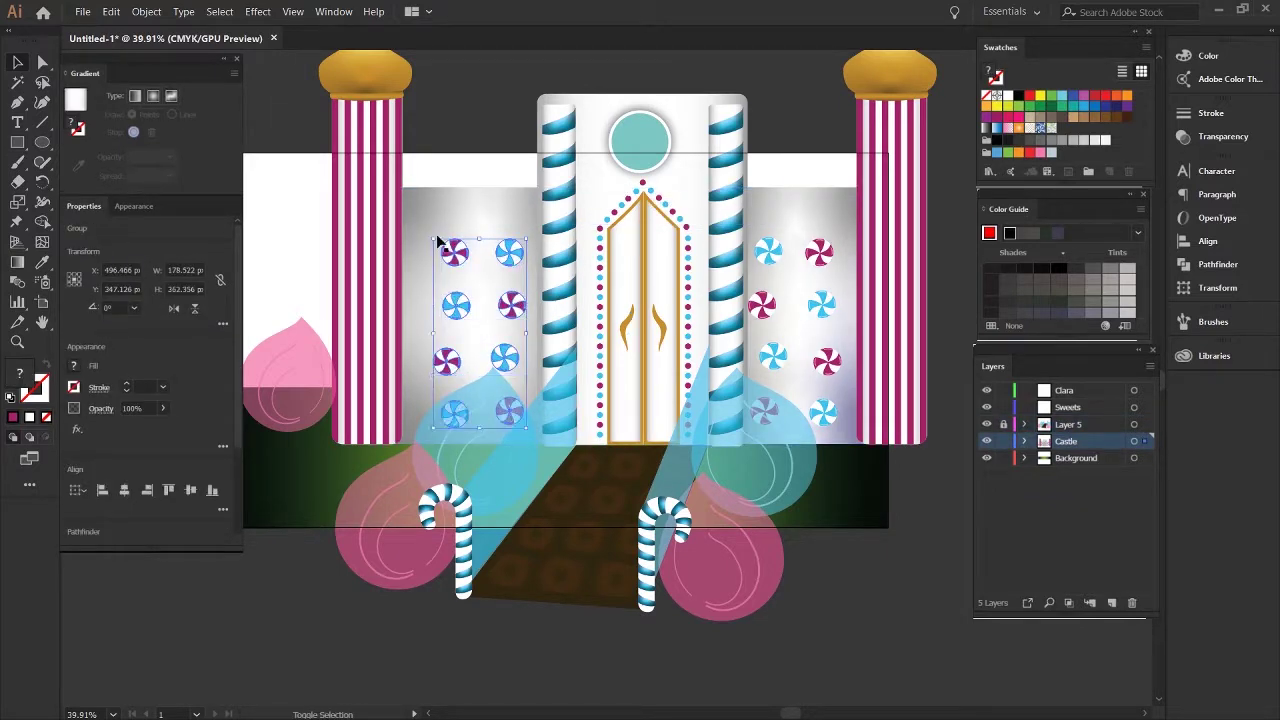
scroll(437, 243, right, 3)
drag(651, 251, 653, 280)
scroll(681, 300, up, 2)
Enlarge the castle's central tower together with its door, dots, round window and striped pillars.
click(790, 122)
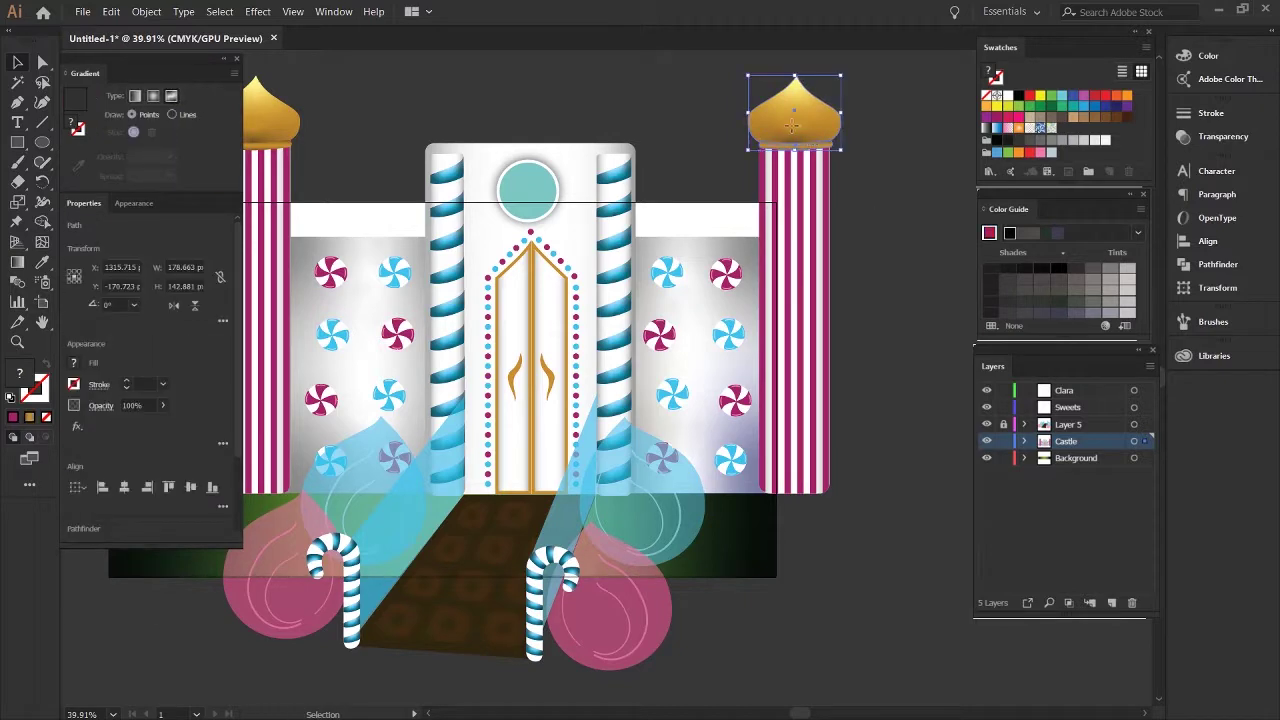
scroll(600, 250, down, 2)
scroll(600, 250, left, 3)
click(475, 200)
click(690, 272)
drag(637, 92, 637, 44)
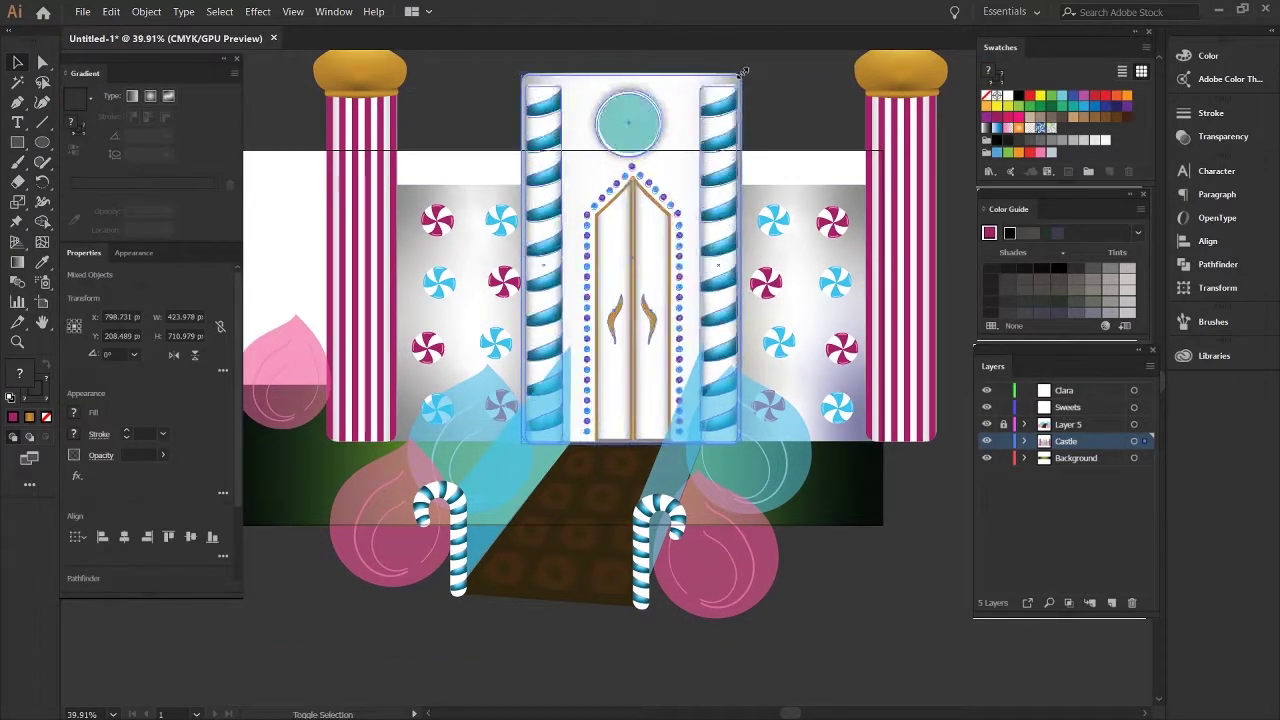
scroll(785, 180, up, 2)
click(785, 157)
Respace the peppermint columns on both side walls between the outer towers and the central tower.
scroll(785, 157, down, 3)
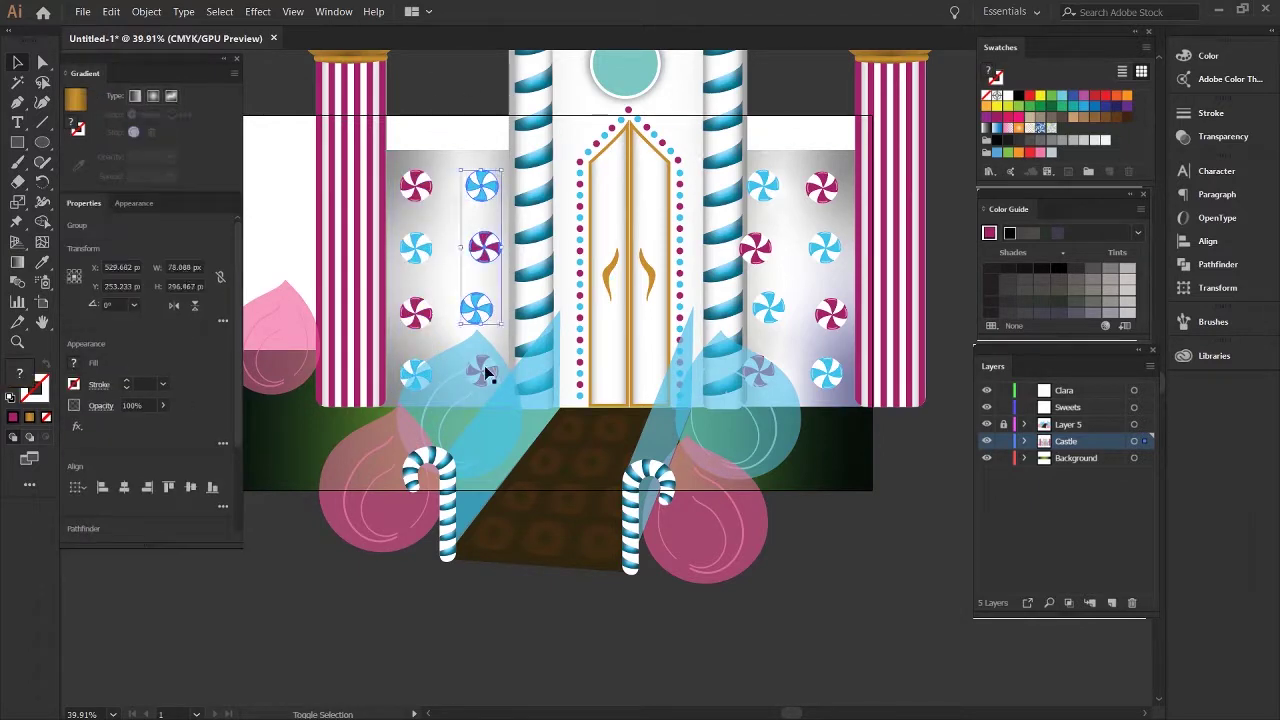
scroll(600, 300, right, 3)
click(717, 280)
click(781, 486)
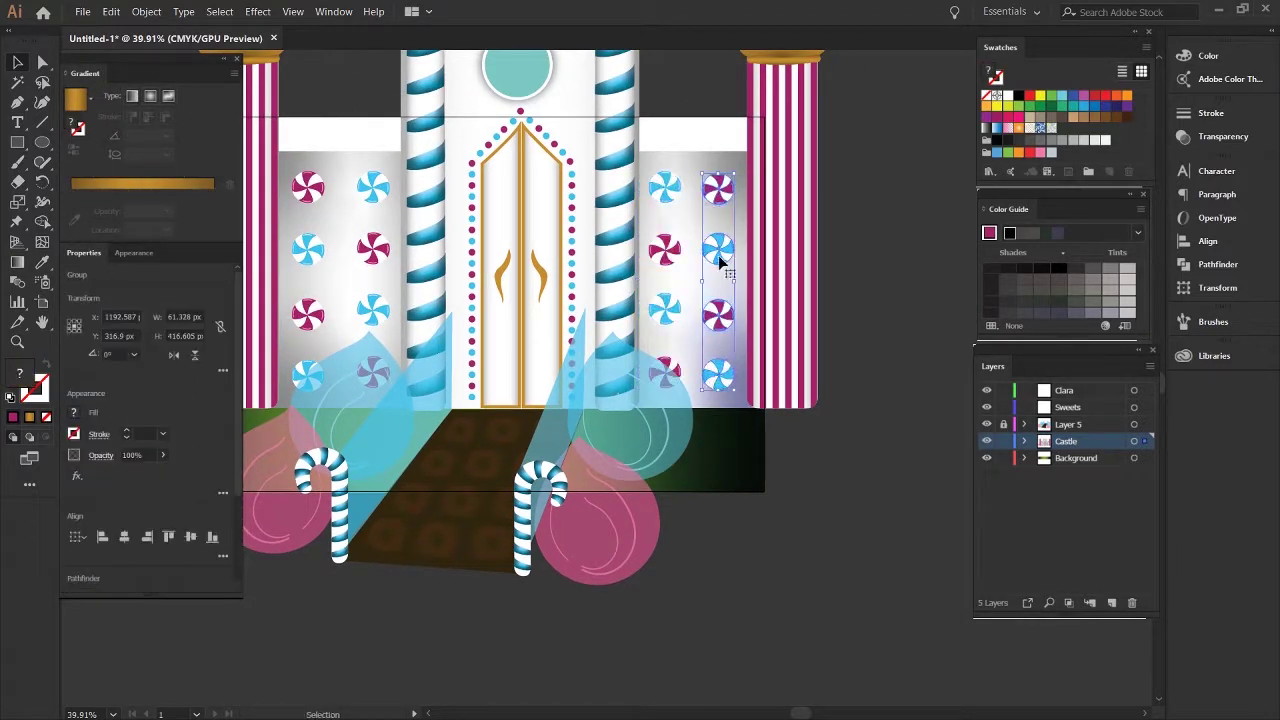
scroll(505, 260, up, 3)
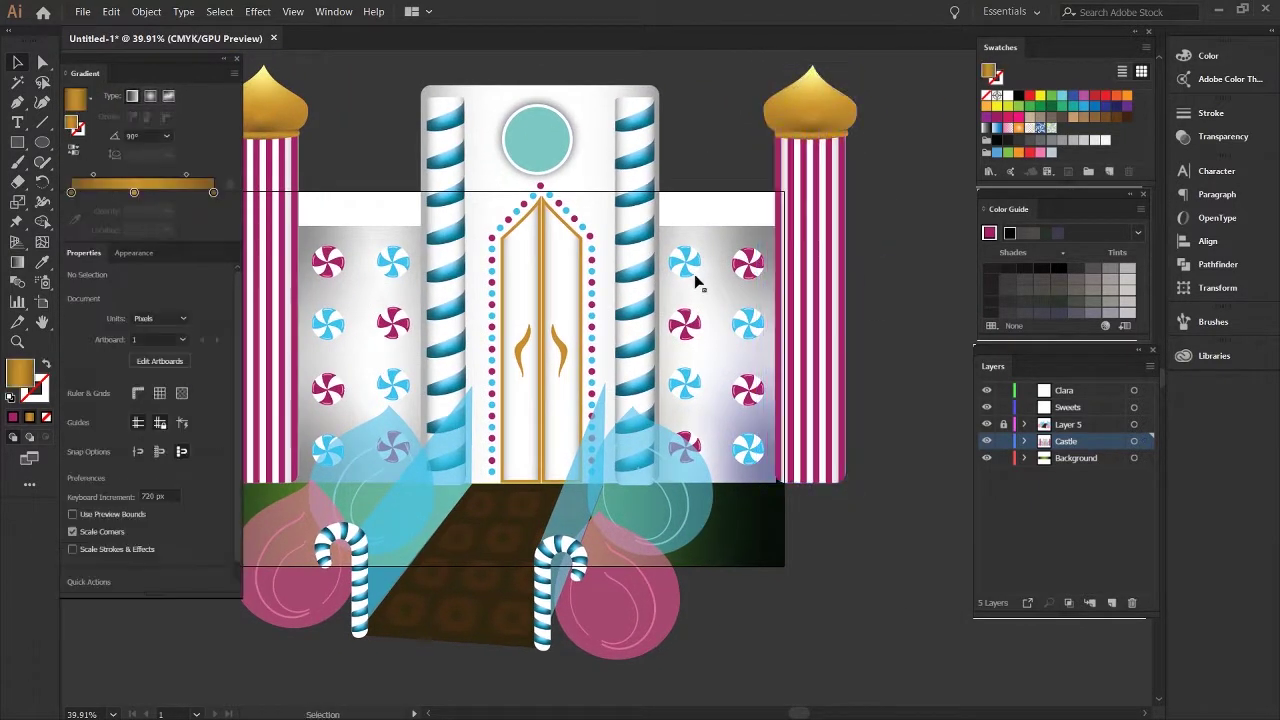
Unlock Layer 5 and shift the right candy cane outward from the chocolate path.
scroll(595, 320, left, 3)
scroll(670, 385, up, 2)
scroll(680, 449, down, 2)
scroll(680, 449, up, 3)
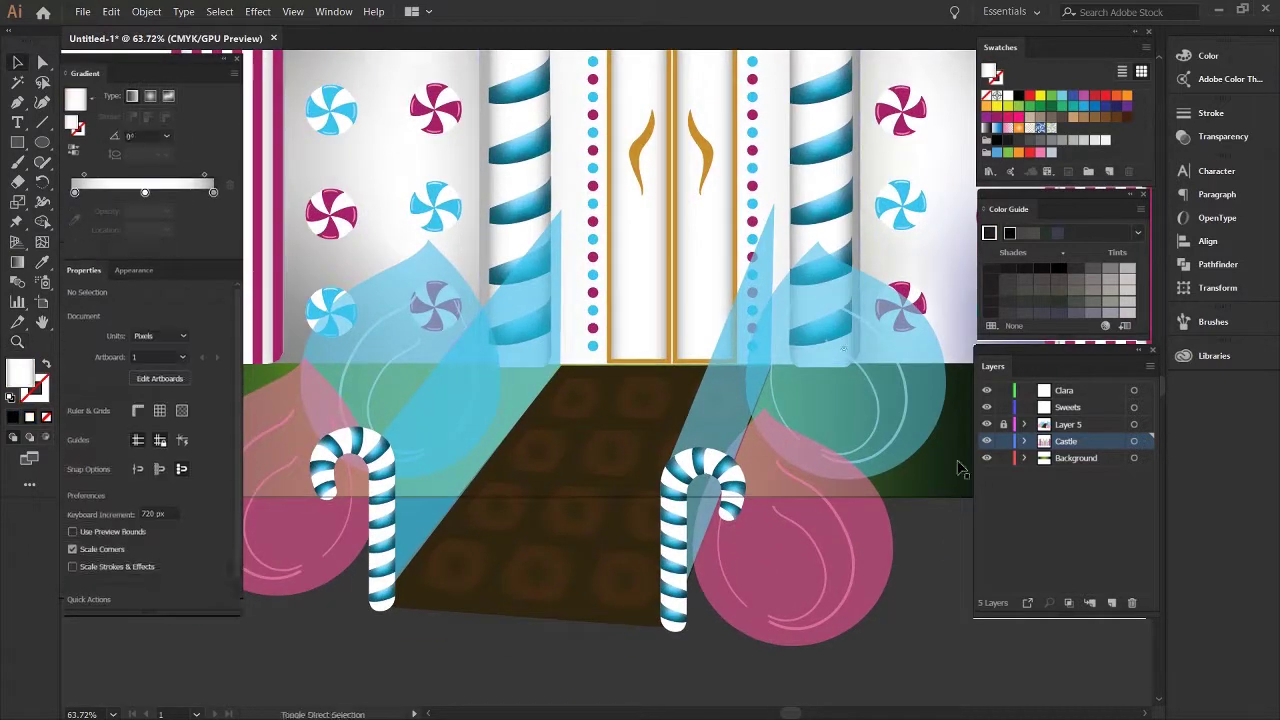
click(680, 449)
scroll(681, 449, right, 1)
click(819, 367)
key(a)
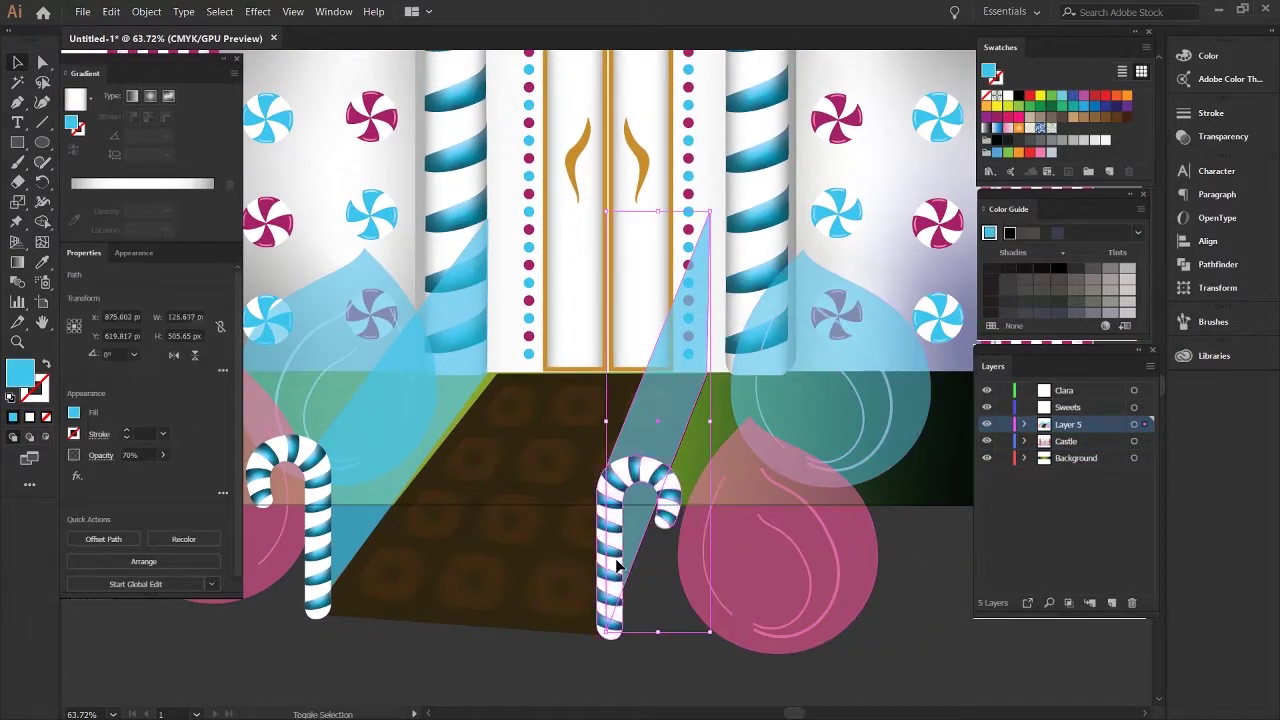
scroll(838, 491, left, 2)
scroll(838, 491, down, 1)
click(817, 333)
scroll(884, 285, down, 3)
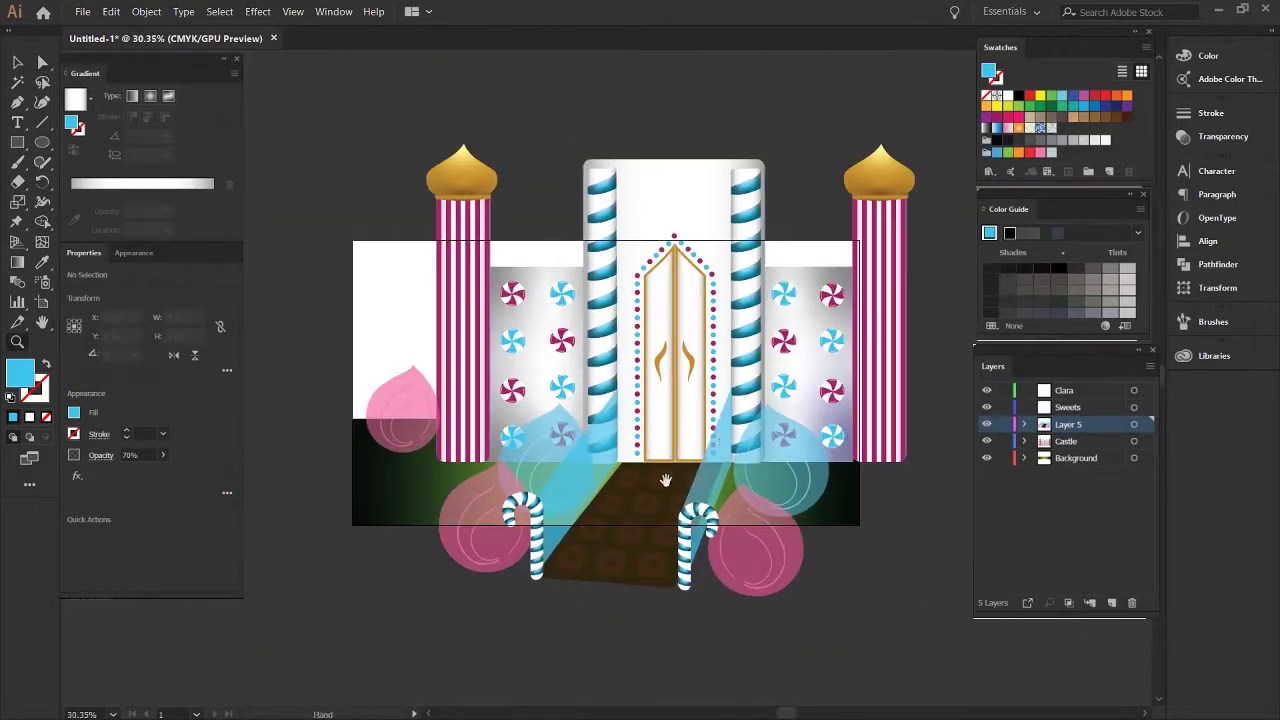
Reshape the right translucent blue panel so it runs from the right inner pillar to the path's near corner.
scroll(830, 500, up, 3)
key(v)
drag(830, 544, 800, 594)
key(ctrl+z)
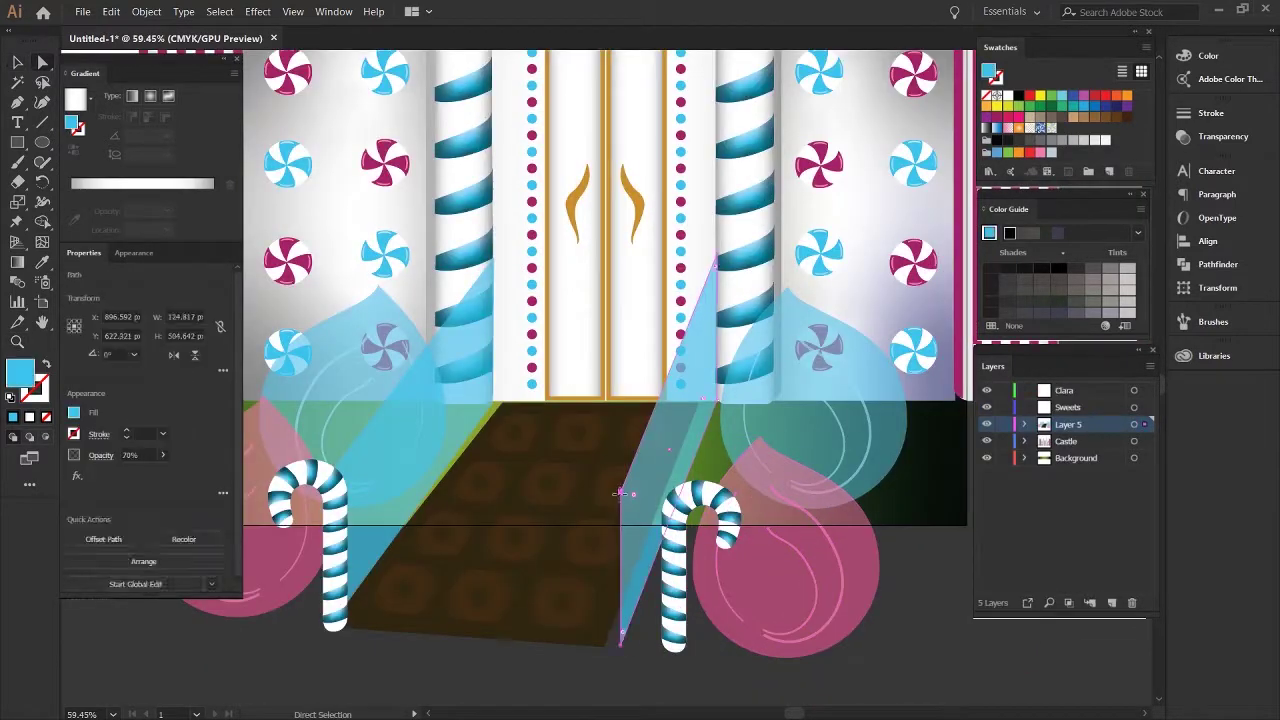
key(a)
key(v)
Reshape the left translucent blue panel so it runs from the left inner pillar to the left candy cane.
scroll(873, 592, left, 2)
click(440, 500)
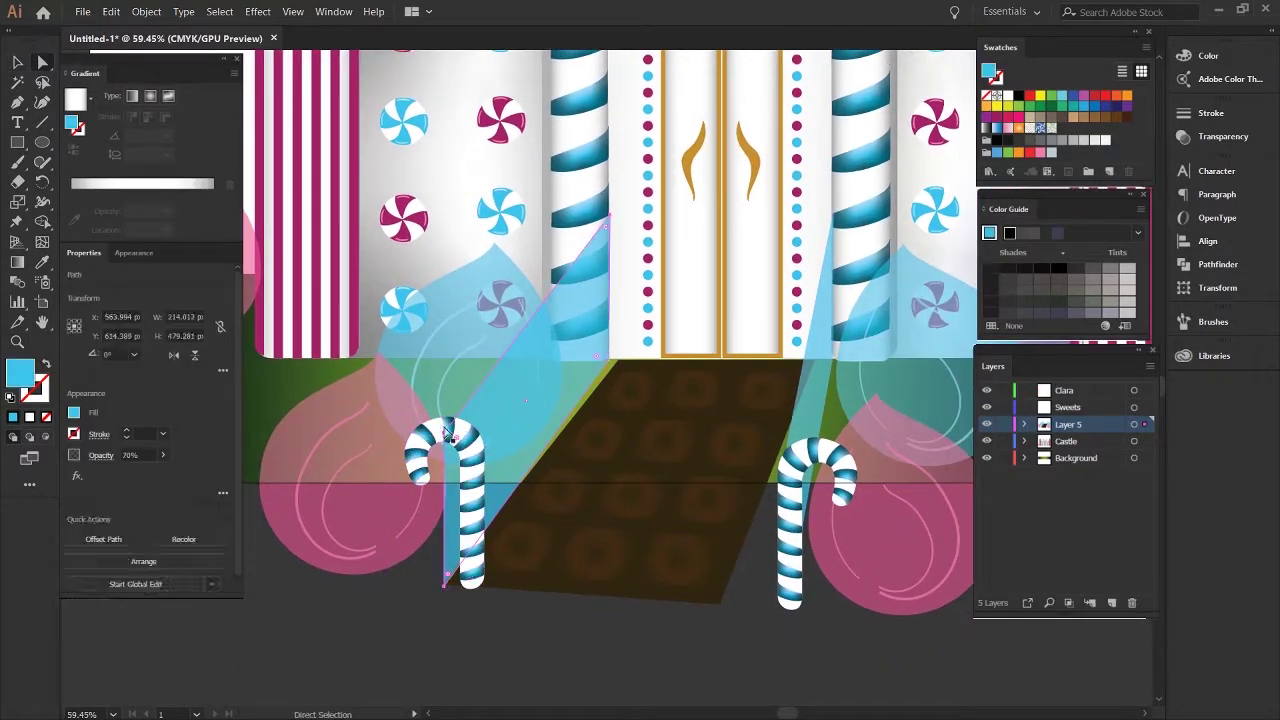
click(533, 599)
scroll(533, 599, right, 1)
click(593, 594)
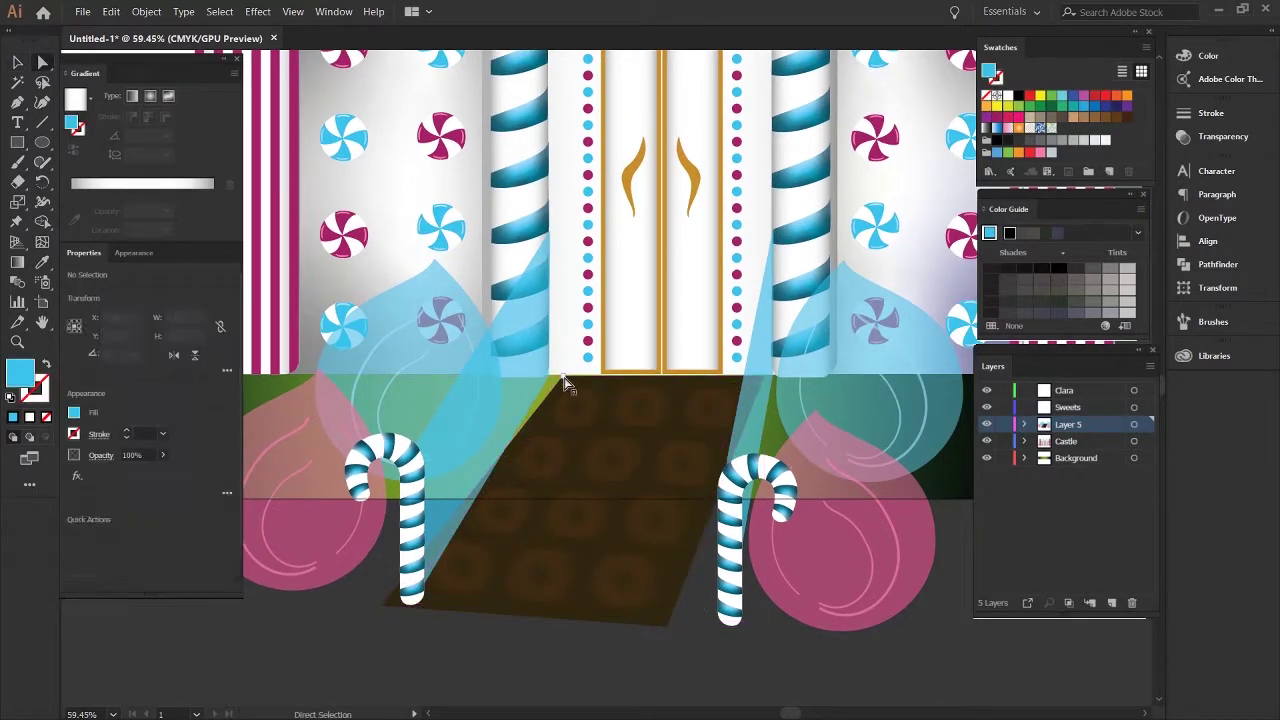
Move the chocolate path's corner points so it spans the width between the pillars and between the candy canes.
key(a)
drag(391, 603, 410, 602)
drag(661, 619, 727, 627)
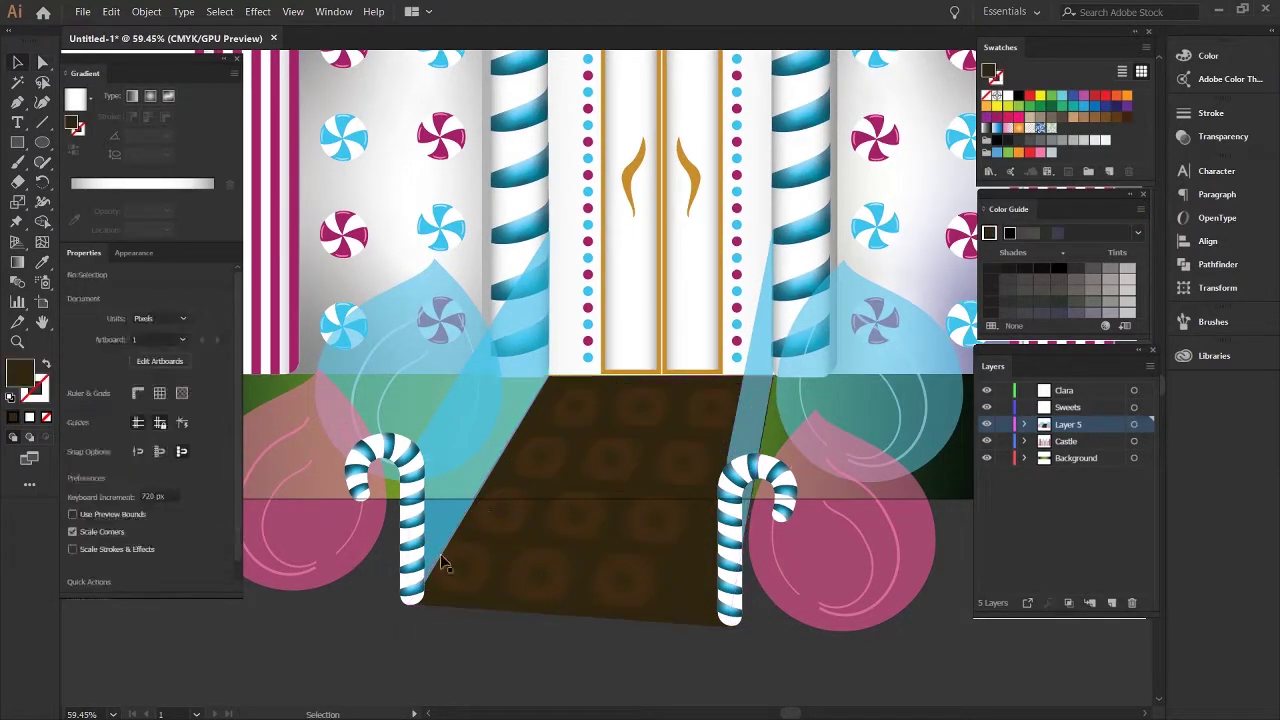
Spread the front rows of chocolate tiles across the widened path.
drag(443, 563, 663, 600)
click(663, 594)
click(505, 583)
key(v)
mouse_move(505, 583)
mouse_down()
mouse_move(680, 606)
mouse_move(705, 597)
mouse_move(600, 614)
mouse_move(524, 586)
mouse_up()
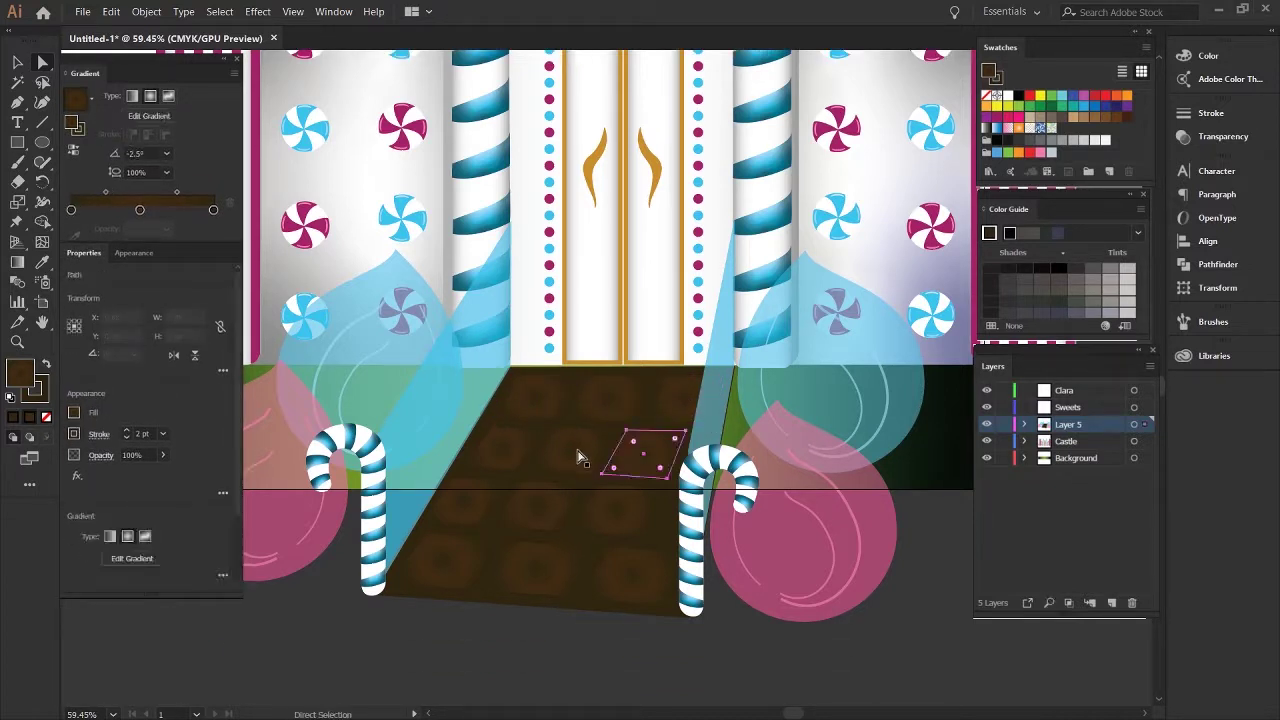
Enlarge the three tiles in the second row from the door to span the path and select the left tile's corner point.
shift+click(623, 406)
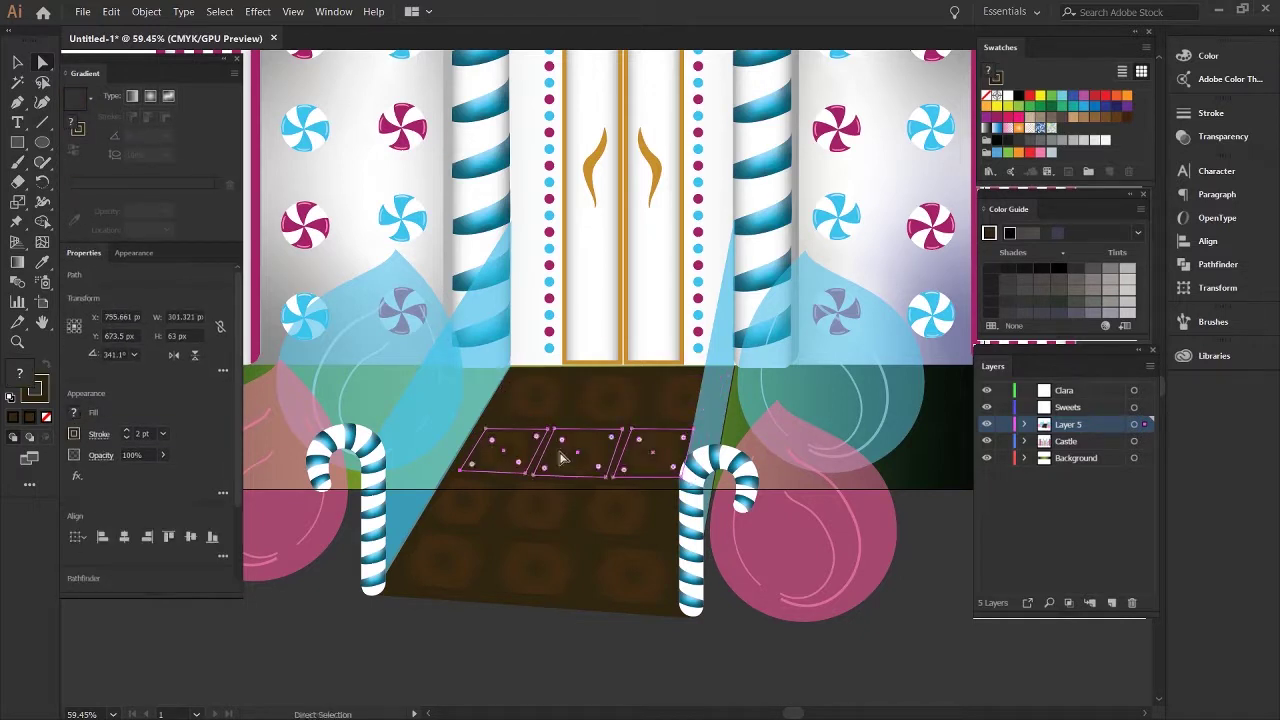
key(v)
drag(455, 462, 441, 466)
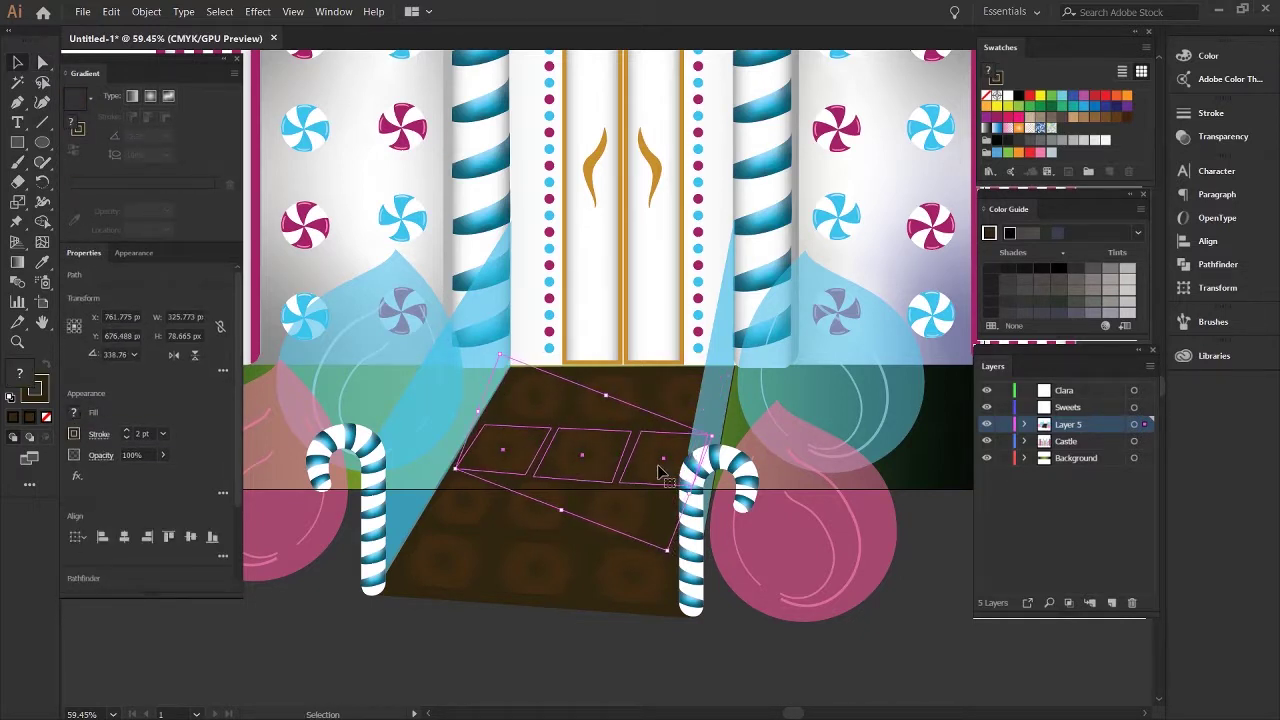
key(a)
click(457, 467)
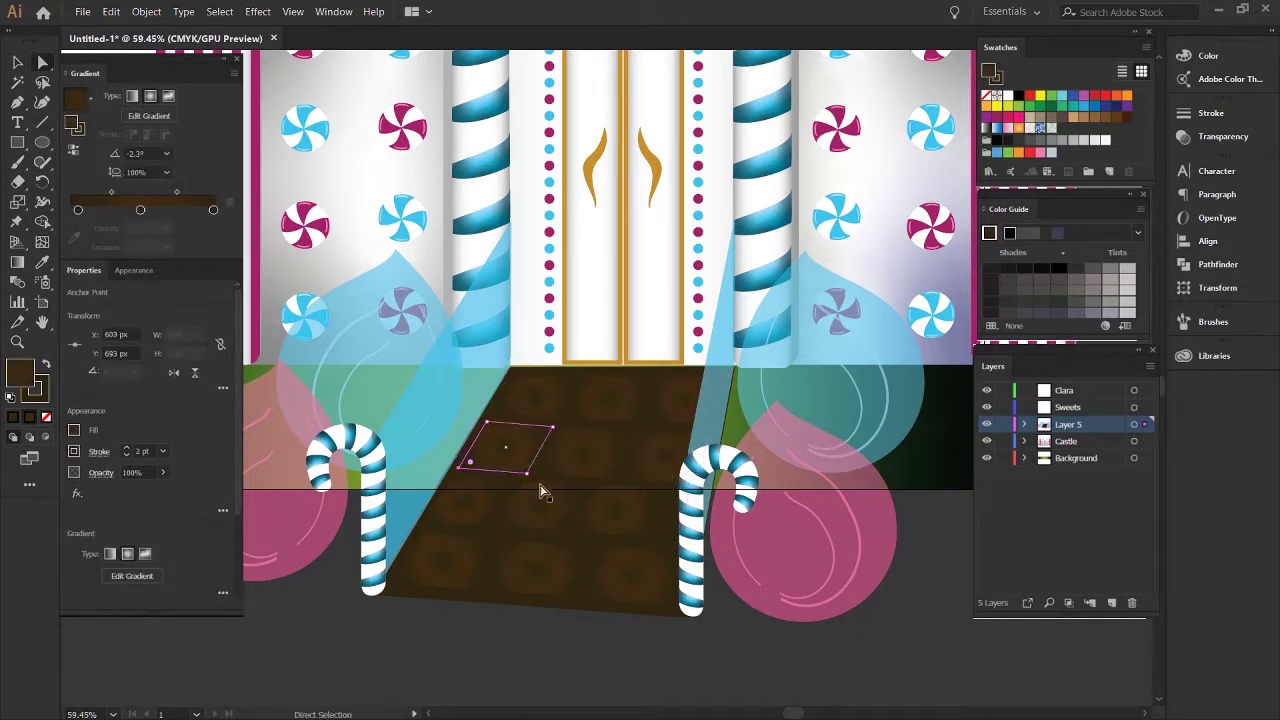
Remove the two front rows of chocolate tiles and shorten the path so it ends just below the artboard's lower edge.
drag(514, 604, 455, 509)
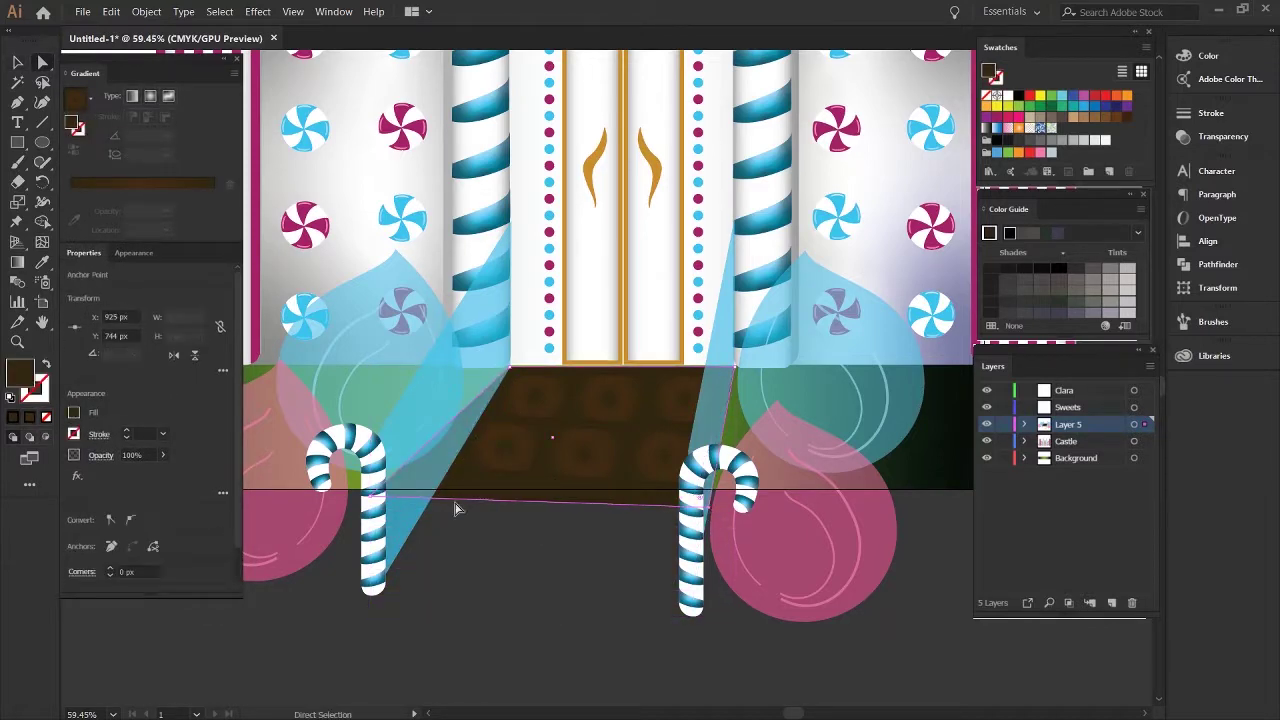
click(591, 574)
key(v)
scroll(645, 485, down, 5)
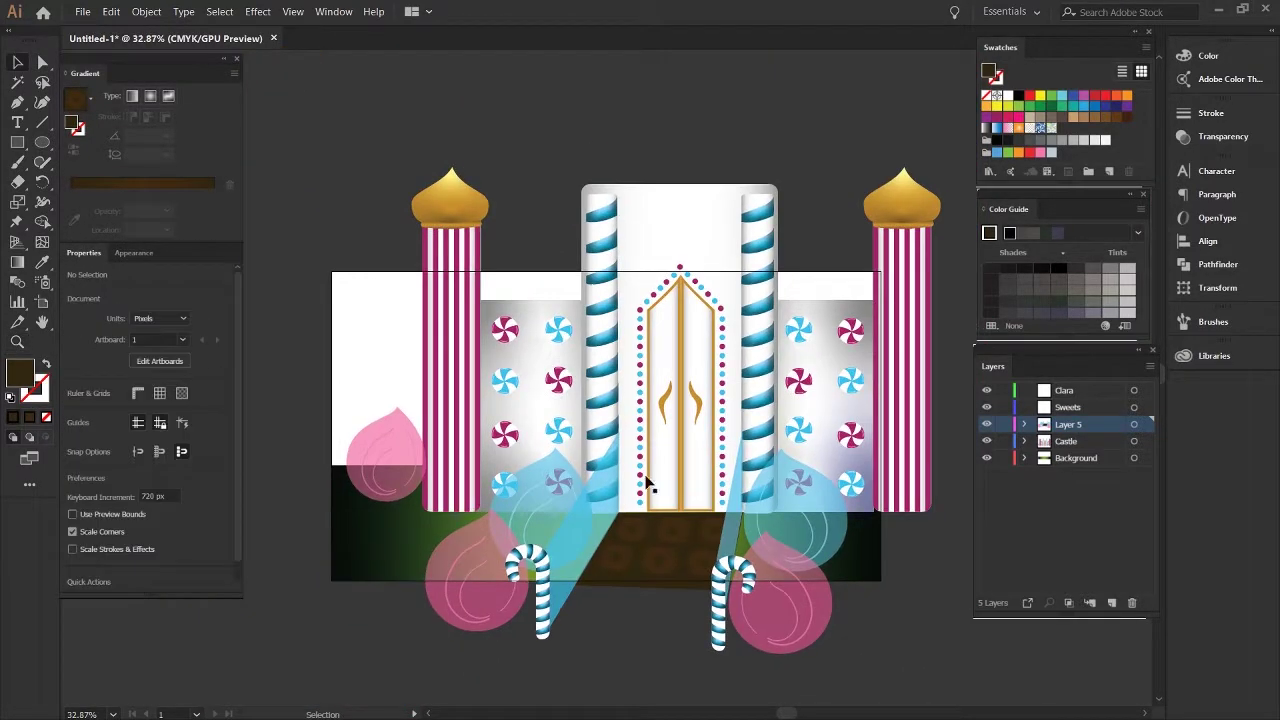
Draw a 1304 by 454 px sky rectangle on the Background layer, from the horizon up to the artboard's upper edge.
click(1076, 458)
key(m)
drag(612, 466, 612, 272)
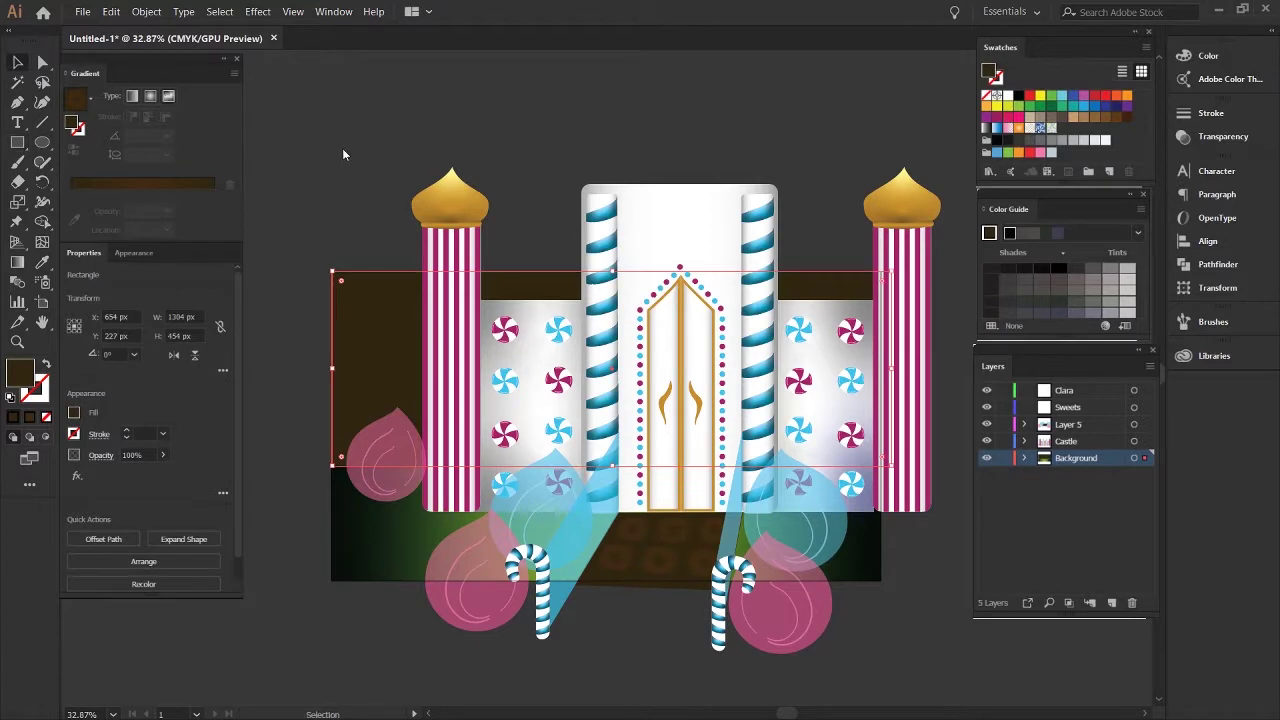
Fill the sky rectangle with a freeform points gradient blending pink on the left into light blue on the right.
key(g)
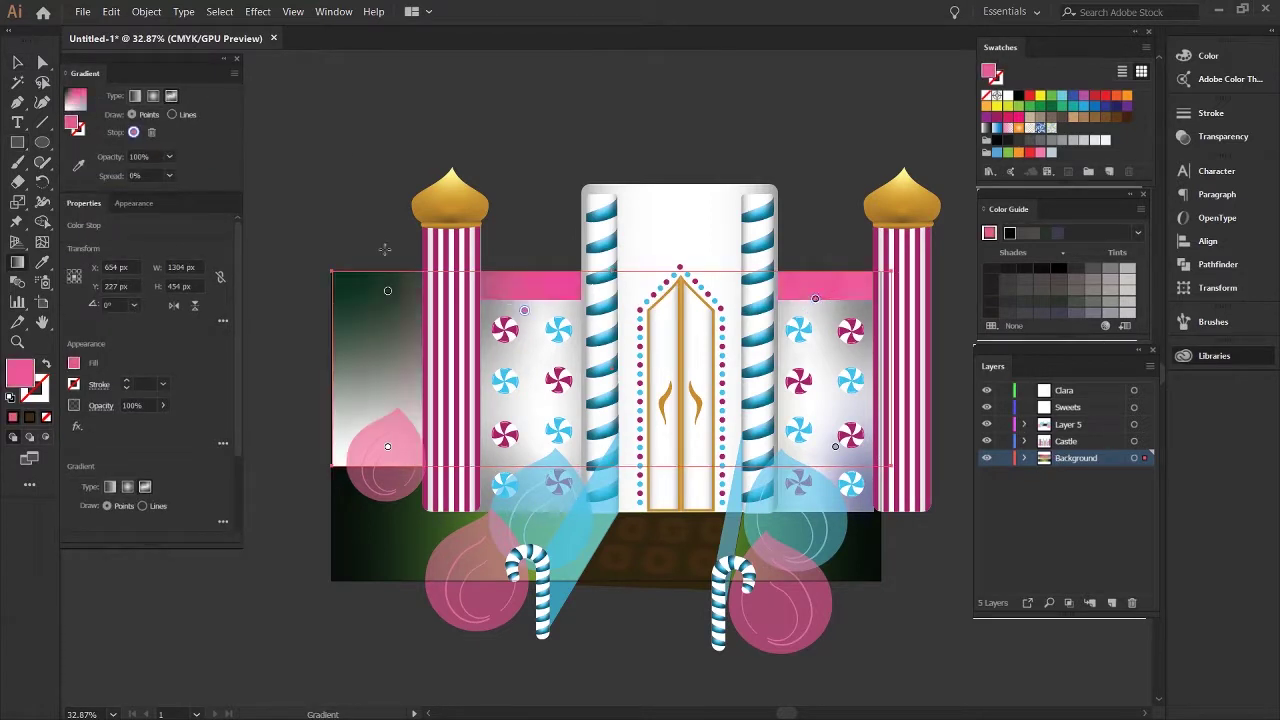
drag(370, 392, 435, 285)
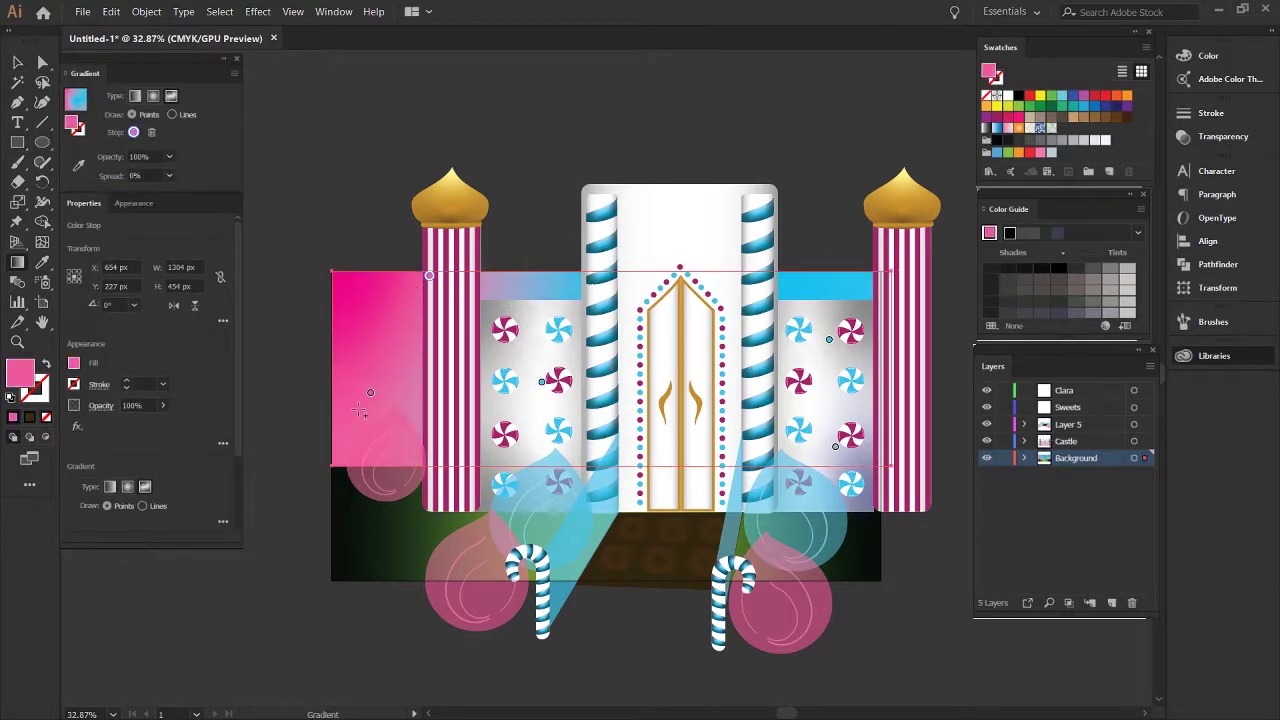
click(535, 378)
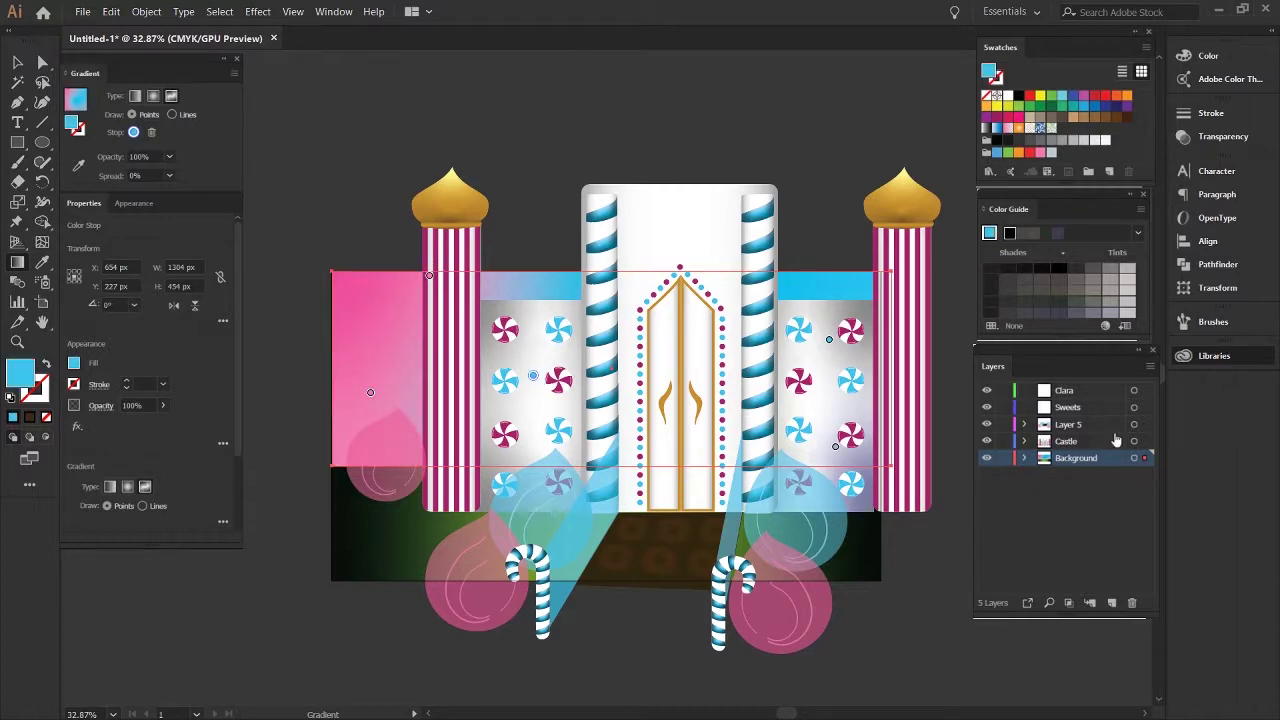
click(431, 276)
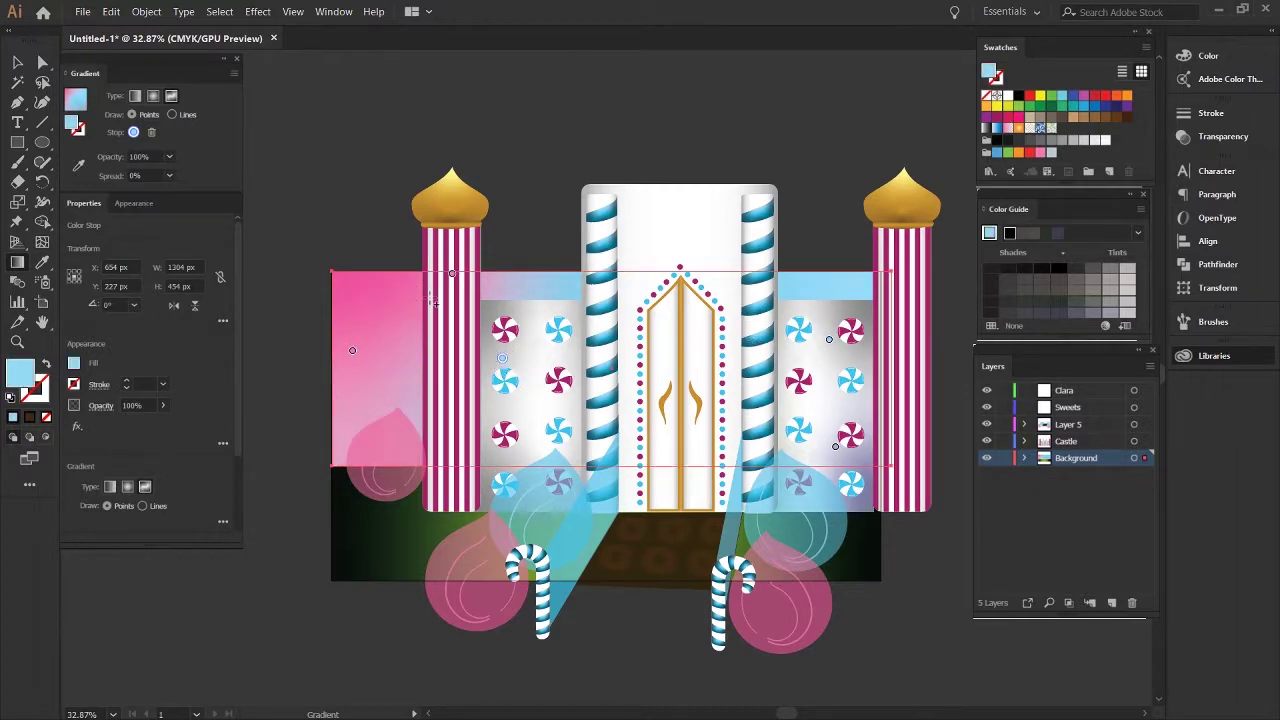
Move the right candy cane outward and reshape its translucent blue panel to run from the right pillar to the cane.
key(z)
drag(742, 597, 745, 532)
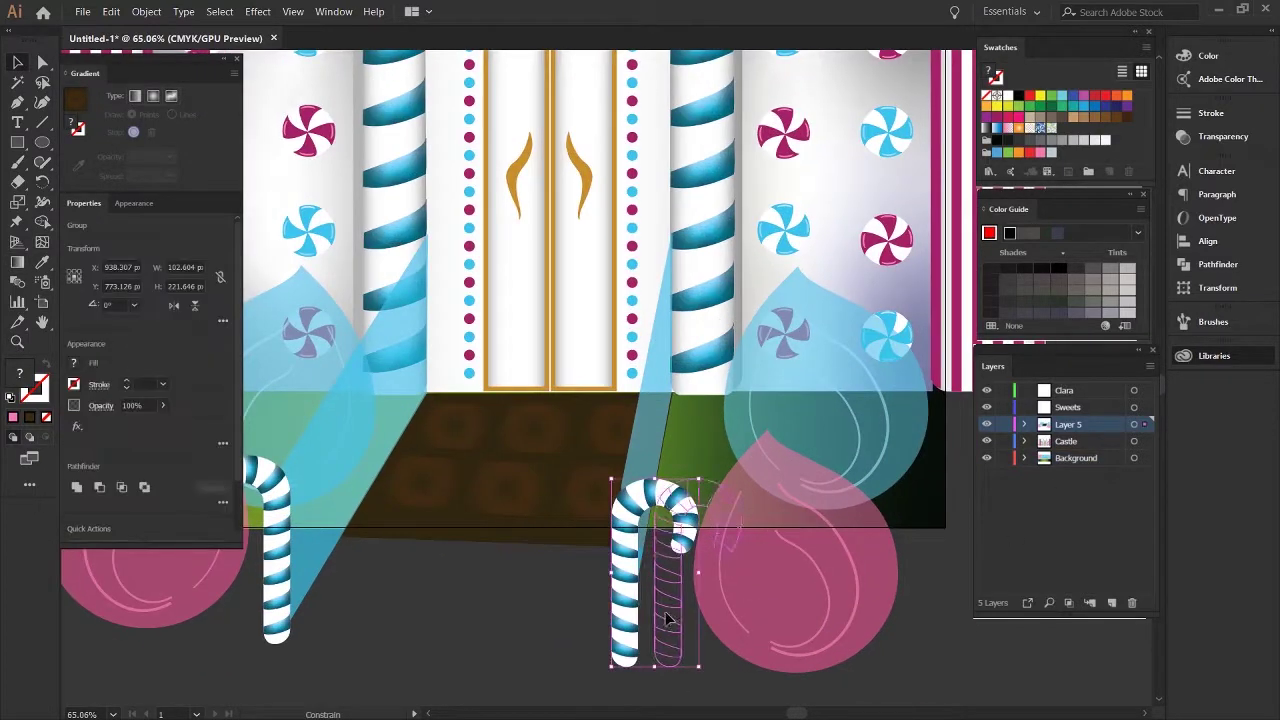
key(a)
click(670, 398)
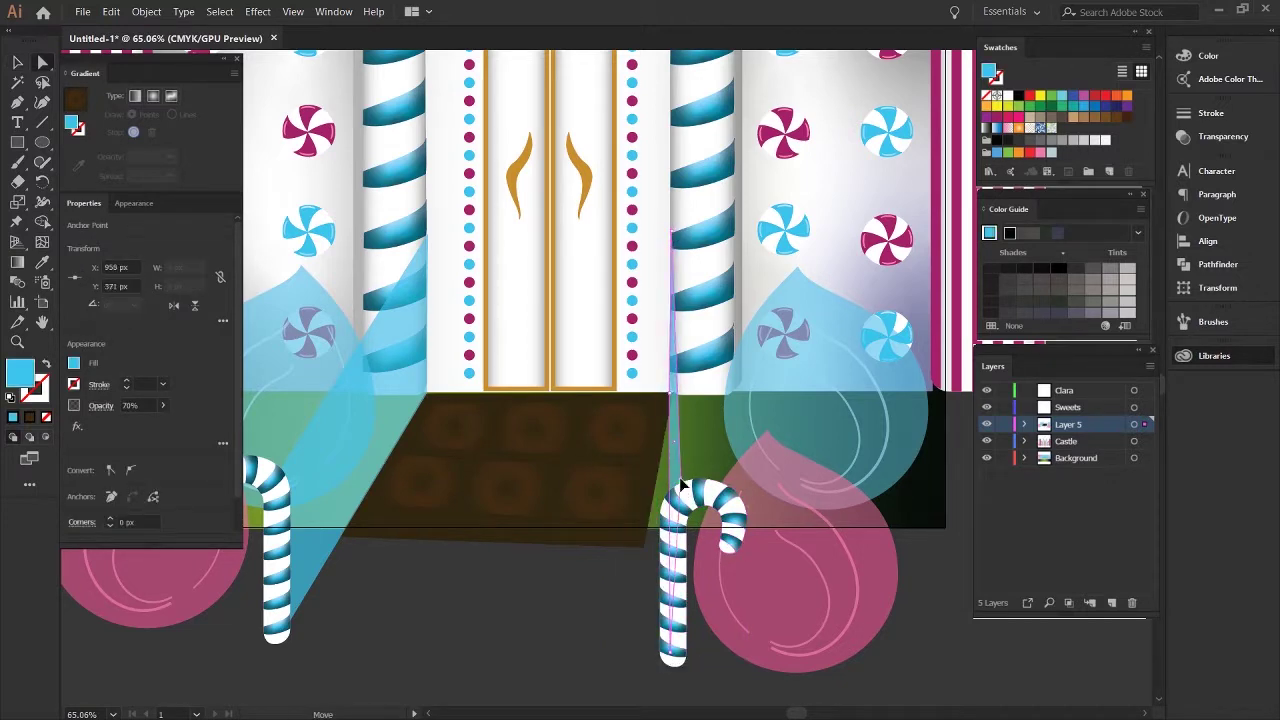
Move the chocolate path's front right corner point outward to meet the relocated candy cane.
scroll(623, 563, down, 3)
scroll(749, 523, up, 3)
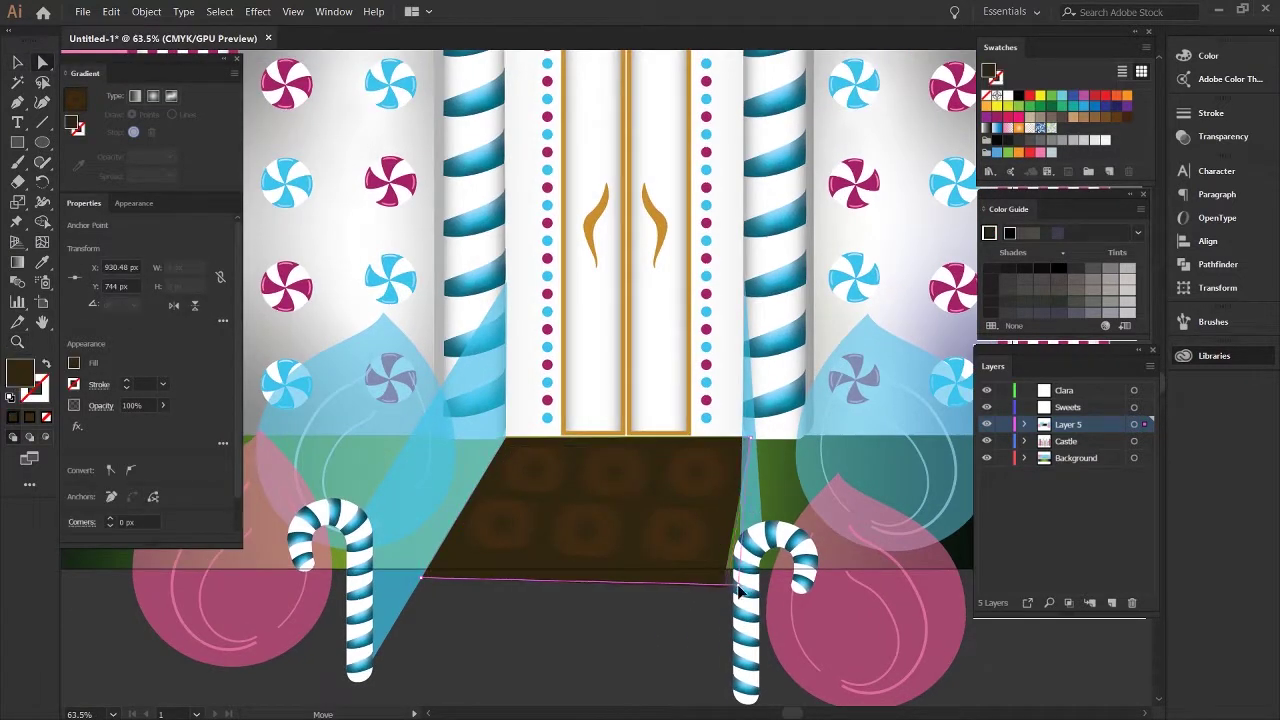
drag(687, 482, 668, 503)
Spread the chocolate tiles across the widened path and enlarge the front row, undoing the rotated scaling attempt.
drag(573, 498, 480, 534)
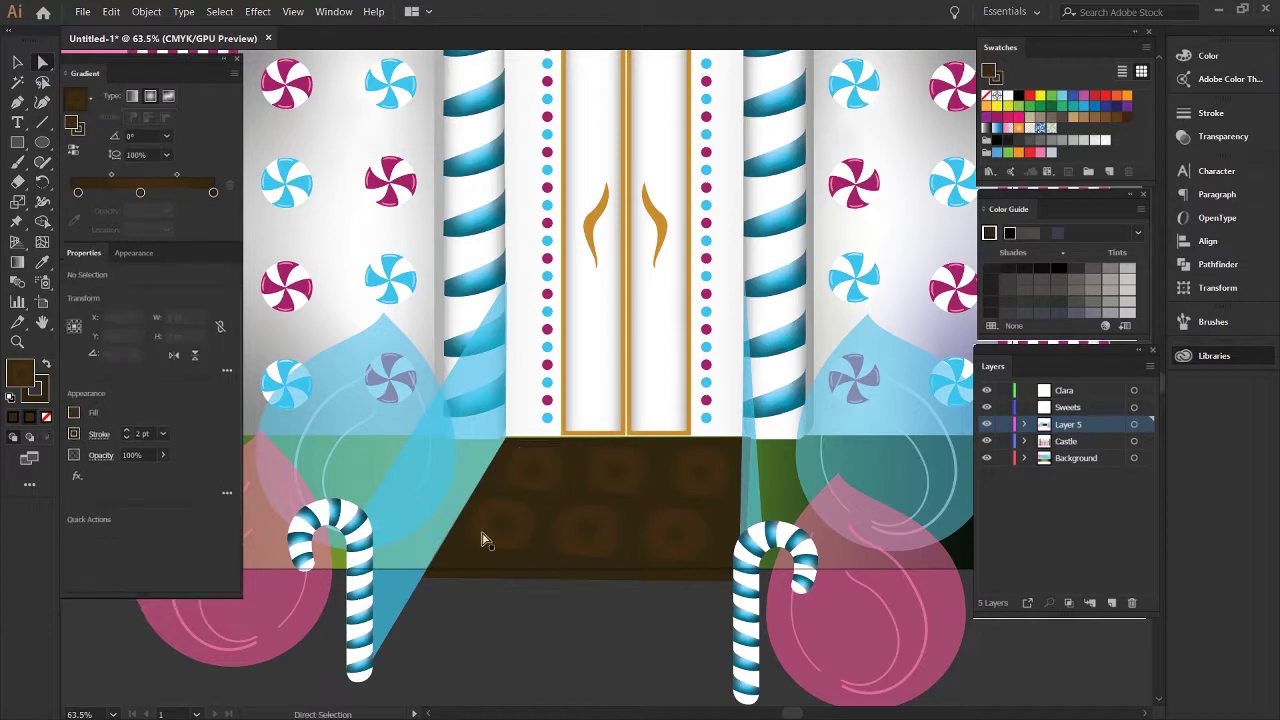
ctrl+click(480, 534)
drag(728, 565, 697, 638)
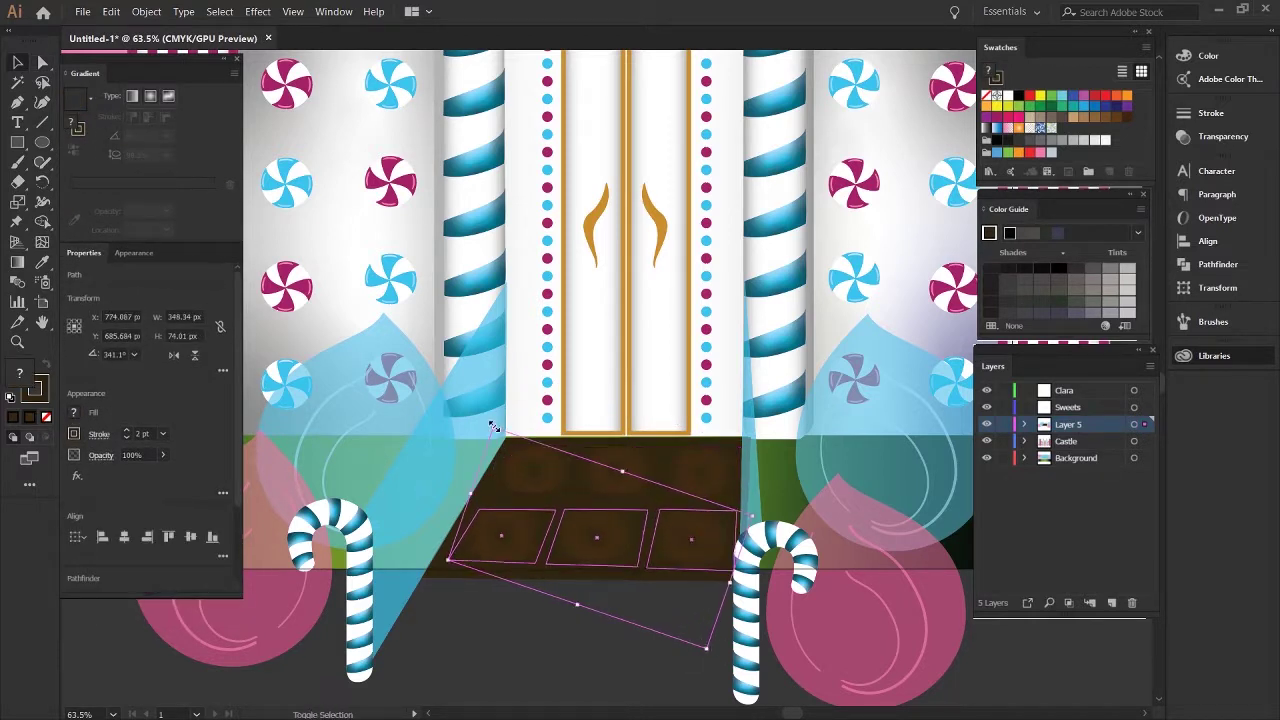
key(ctrl+z)
key(ctrl+z)
key(ctrl+z)
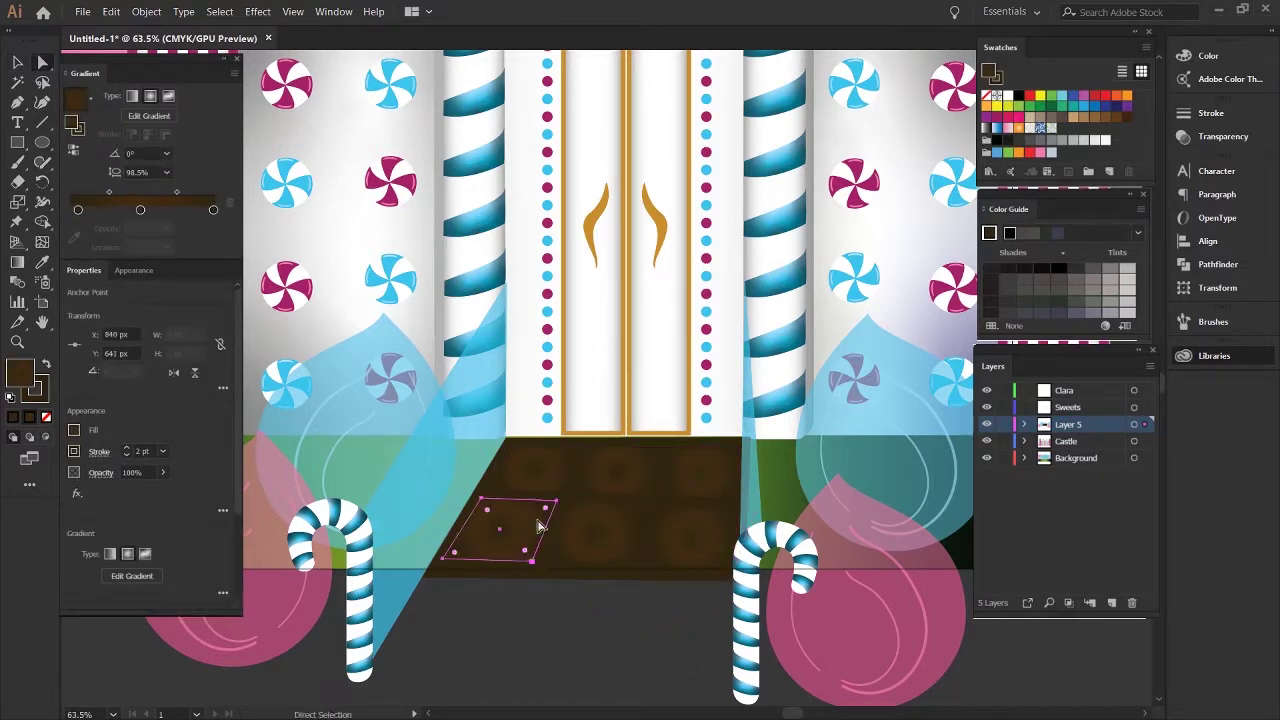
click(708, 623)
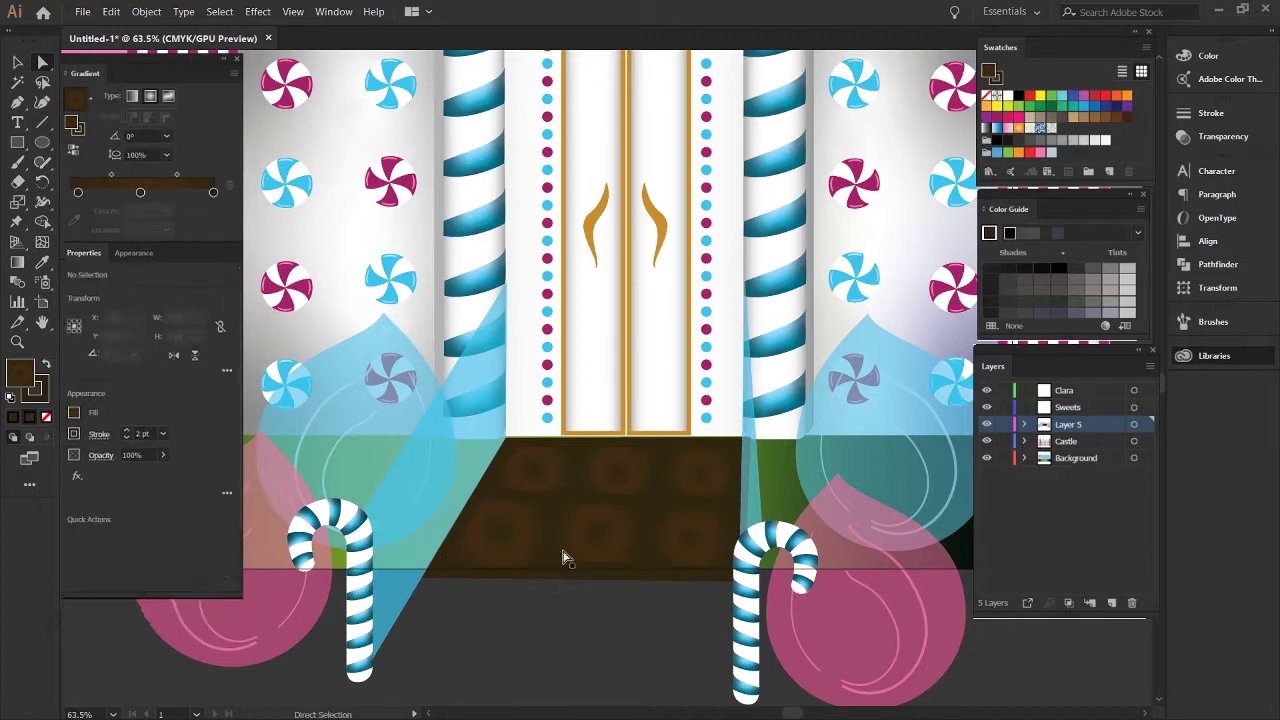
drag(636, 563, 636, 578)
Enlarge the castle door together with its dotted border so both reach down to the path.
scroll(663, 457, down, 2)
ctrl+click(591, 377)
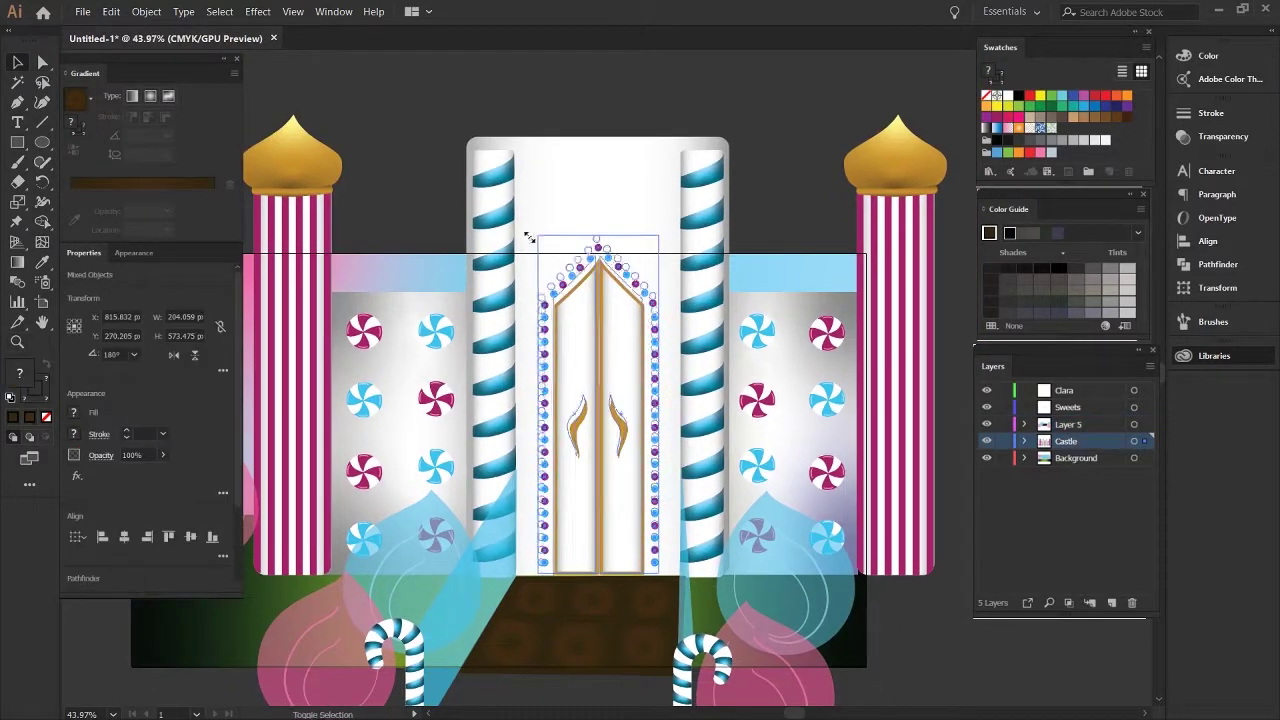
click(535, 577)
Swing the left door leaf open by flipping it outward over the left pillar and slanting its outer edge.
click(615, 410)
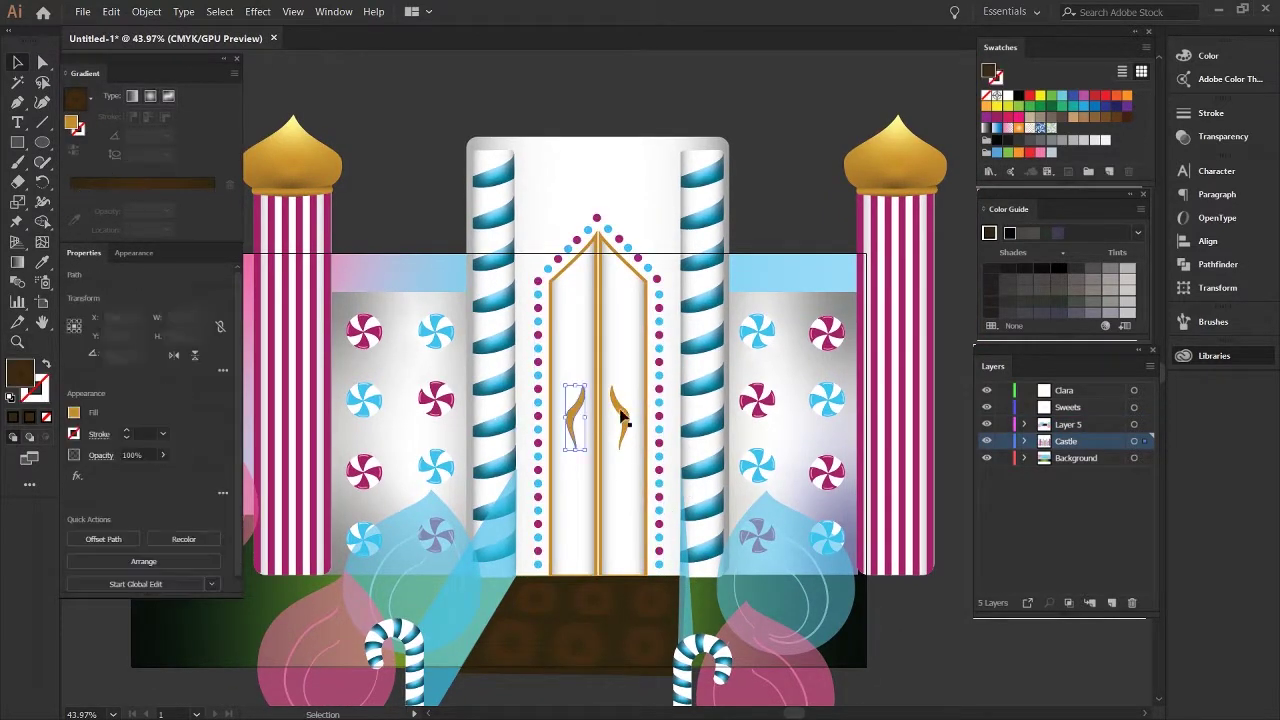
click(578, 440)
drag(533, 345, 510, 310)
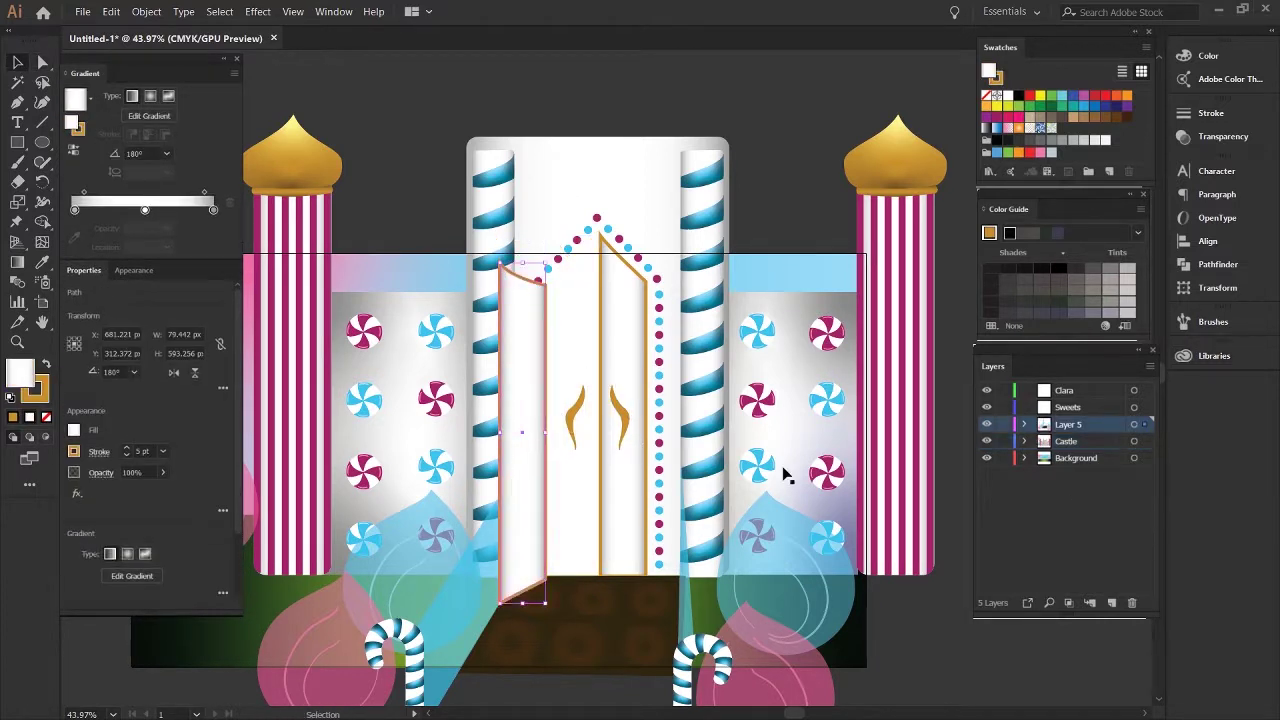
Swing the right door leaf open over the right pillar and slant its outer corners to mirror the left leaf.
click(628, 330)
drag(680, 370, 681, 370)
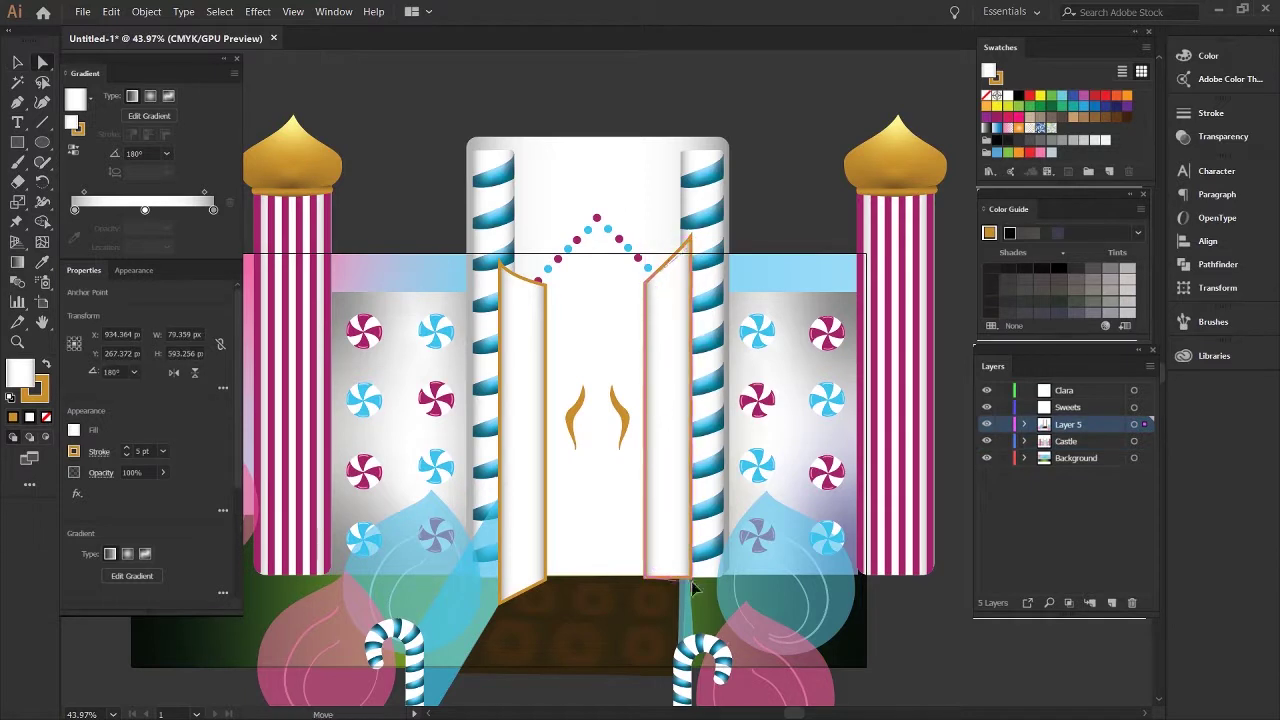
drag(686, 620, 684, 610)
drag(690, 238, 687, 258)
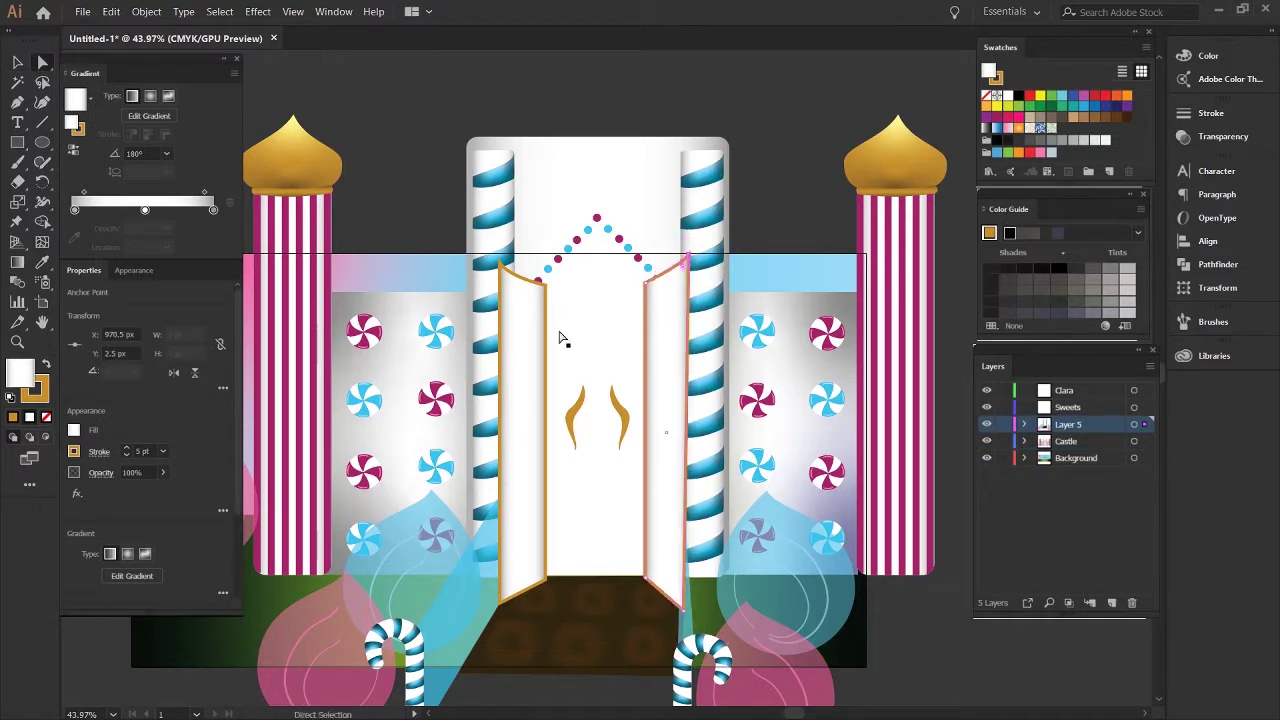
click(621, 326)
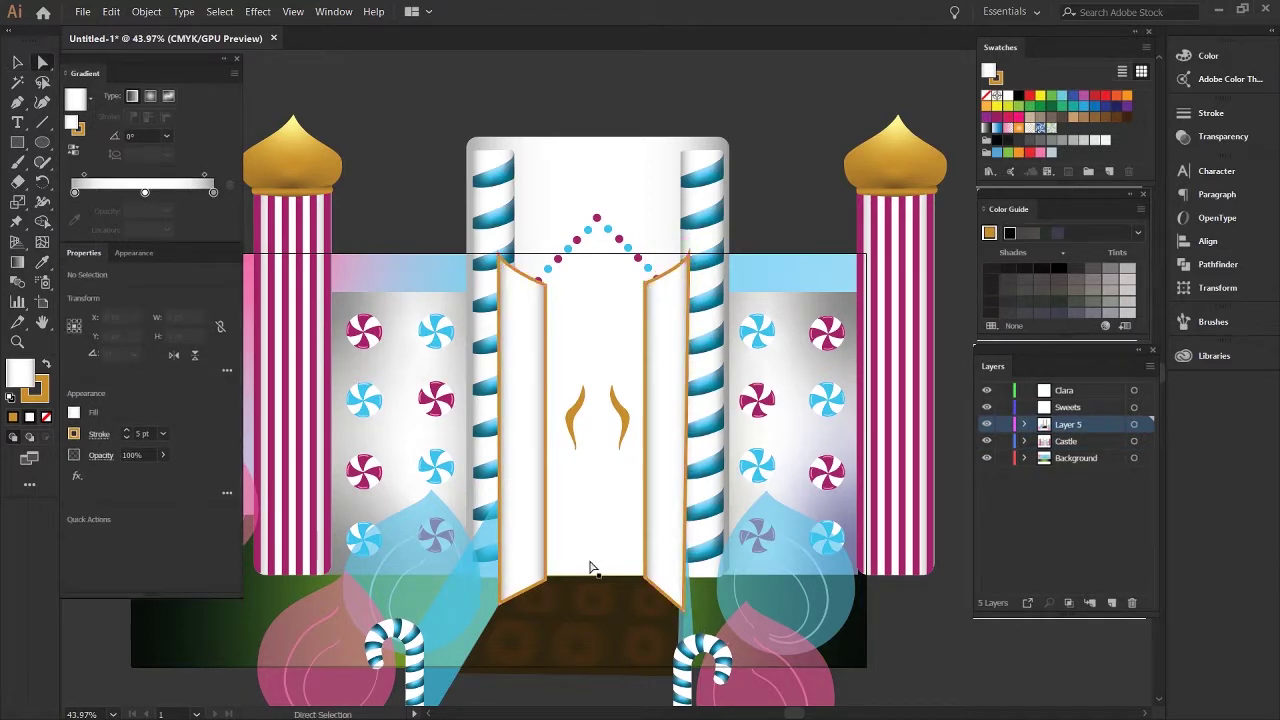
Delete the two gold door handles left in the open doorway.
key(v)
click(621, 440)
key(Delete)
Place the girl figure on the Clara layer, standing on the chocolate path in front of the open doors.
scroll(623, 437, down, 2)
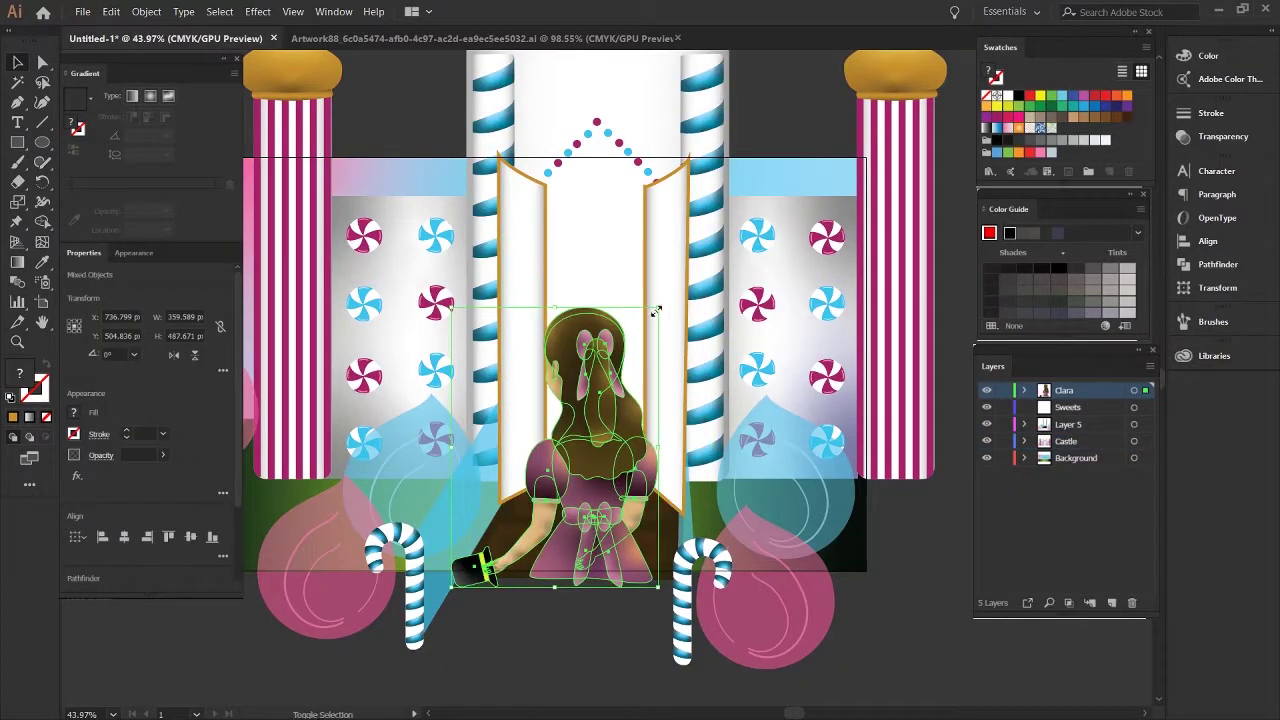
key(ctrl+plus)
key(ctrl+shift+a)
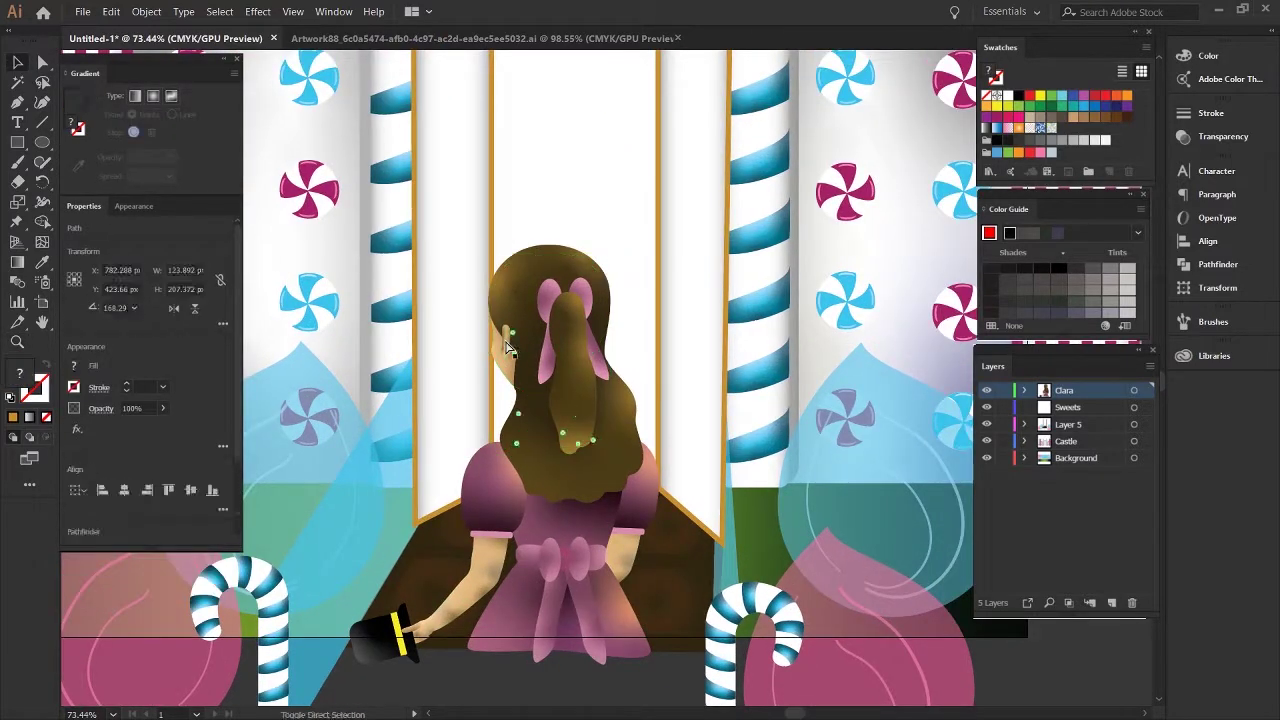
Reshape the girl's hair outline with wavy sides so it covers her face and ear.
key(a)
click(522, 353)
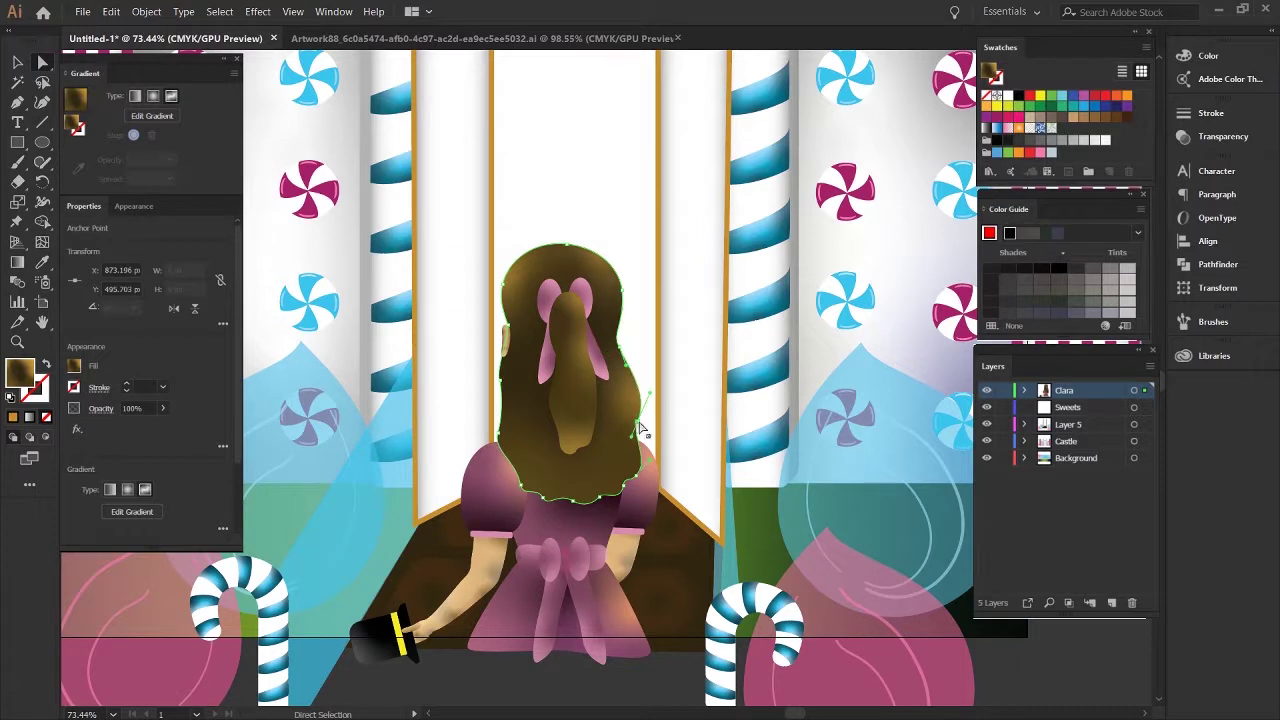
click(630, 470)
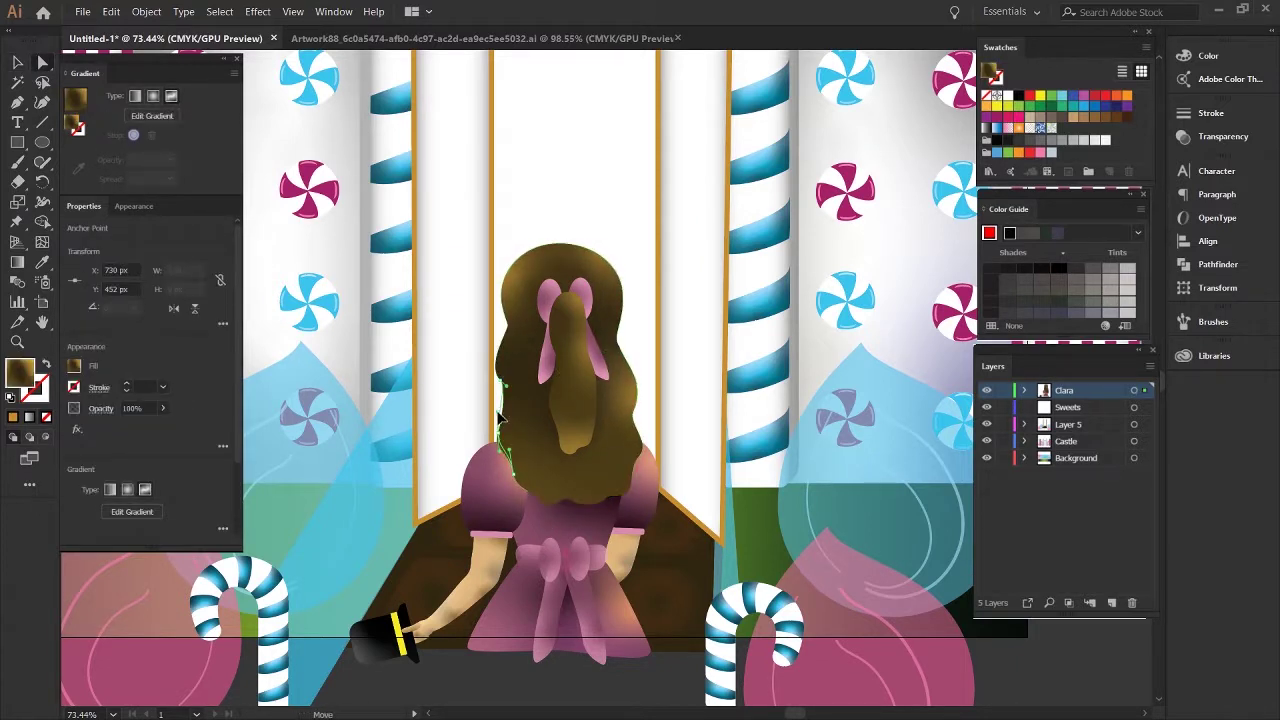
key(ctrl+shift+a)
Shift both puffed sleeves and their cuffs outward from the girl's hair.
scroll(520, 500, down, 2)
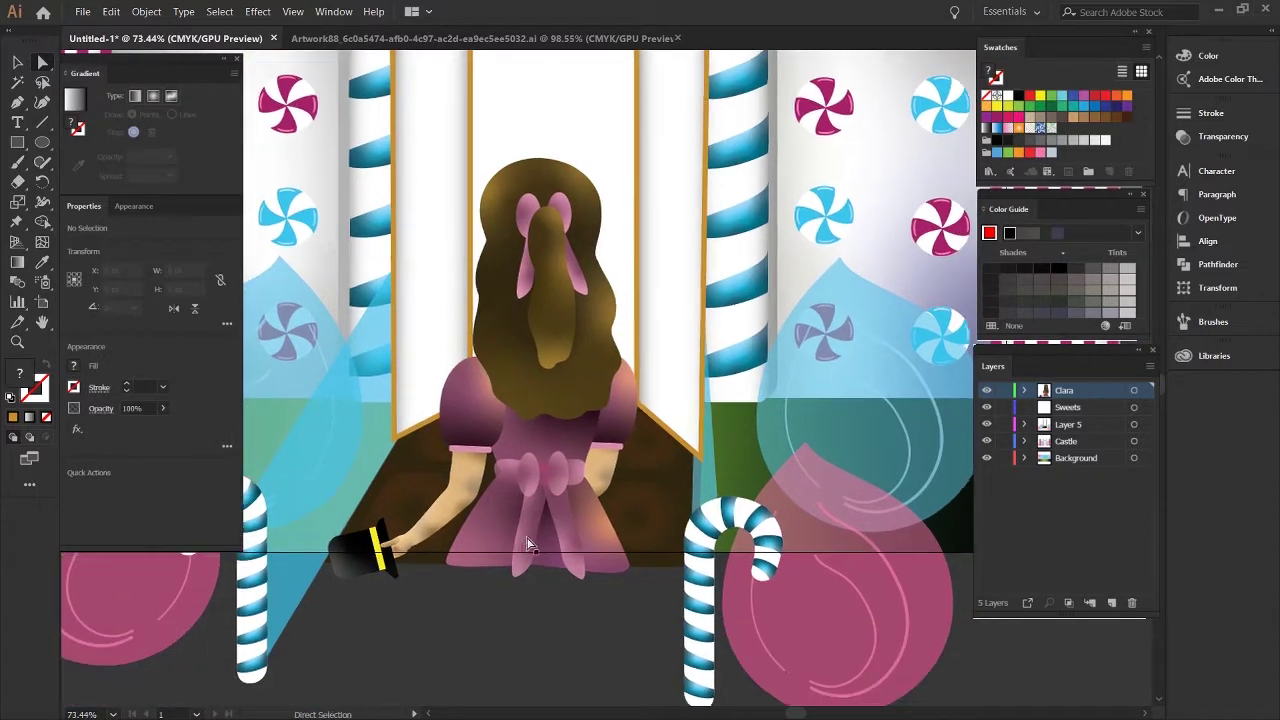
click(476, 453)
key(v)
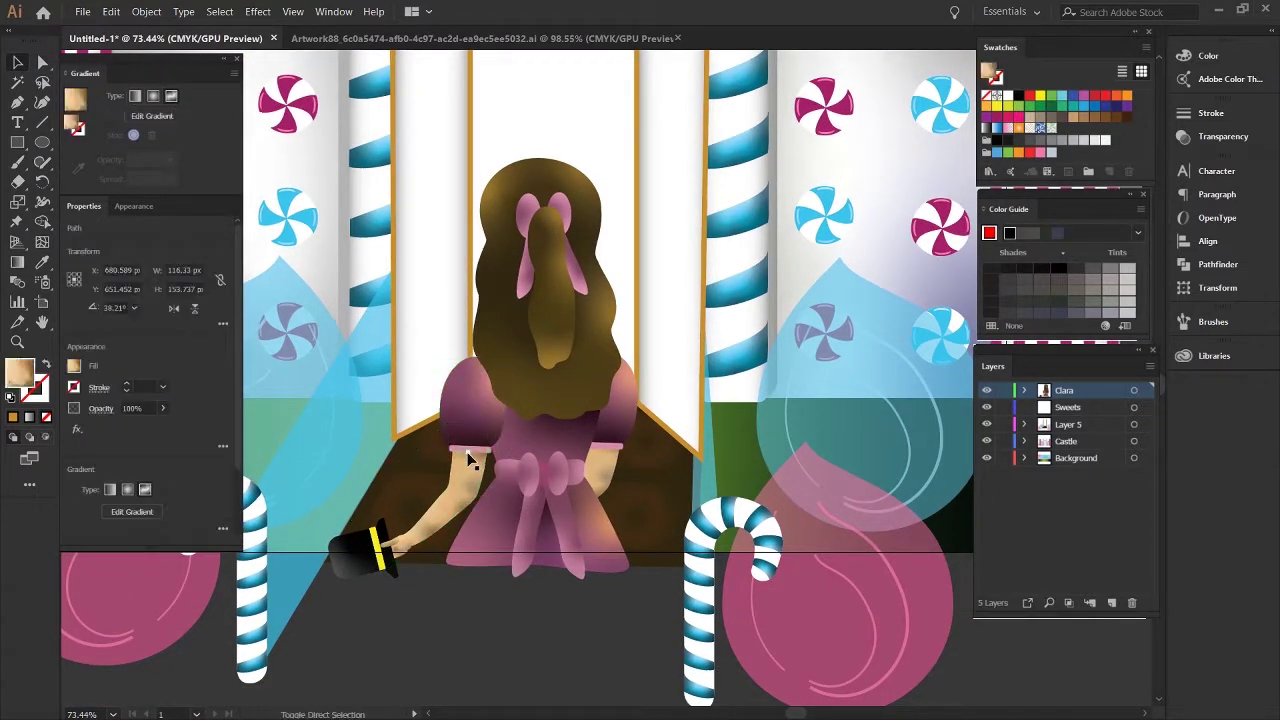
key(ctrl+shift+a)
drag(603, 455, 623, 457)
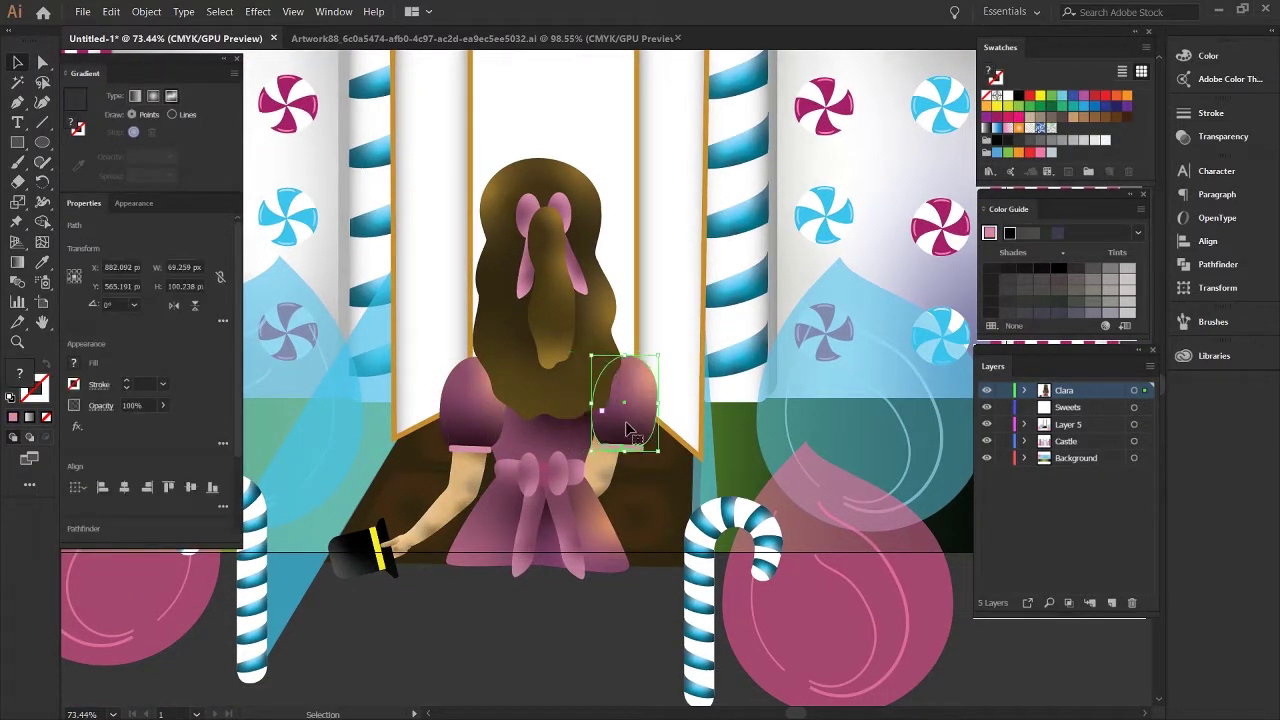
click(463, 420)
click(643, 428)
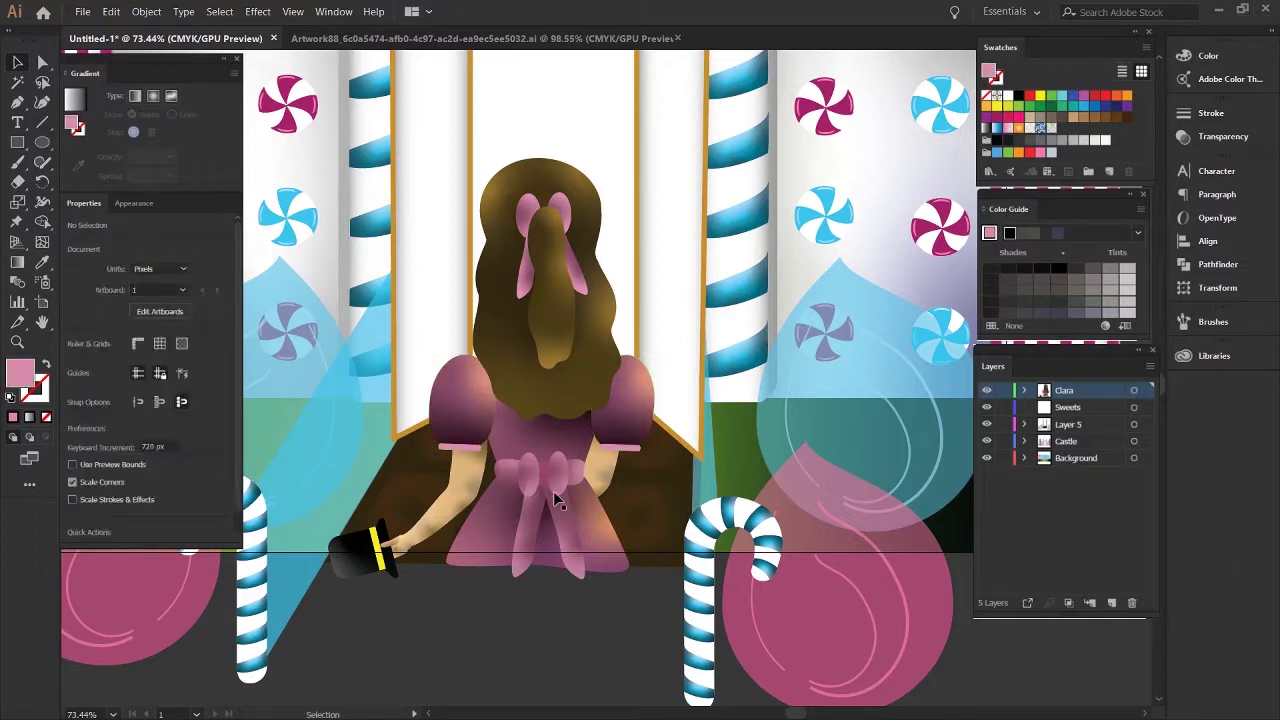
Rework the girl's arms so both bend inward under the sleeves and tuck behind the dress, undoing the unwanted arm adjustments.
click(585, 510)
drag(632, 575, 630, 530)
click(380, 540)
drag(380, 540, 532, 505)
click(432, 516)
key(ctrl+z)
key(ctrl+z)
key(ctrl+z)
key(ctrl+z)
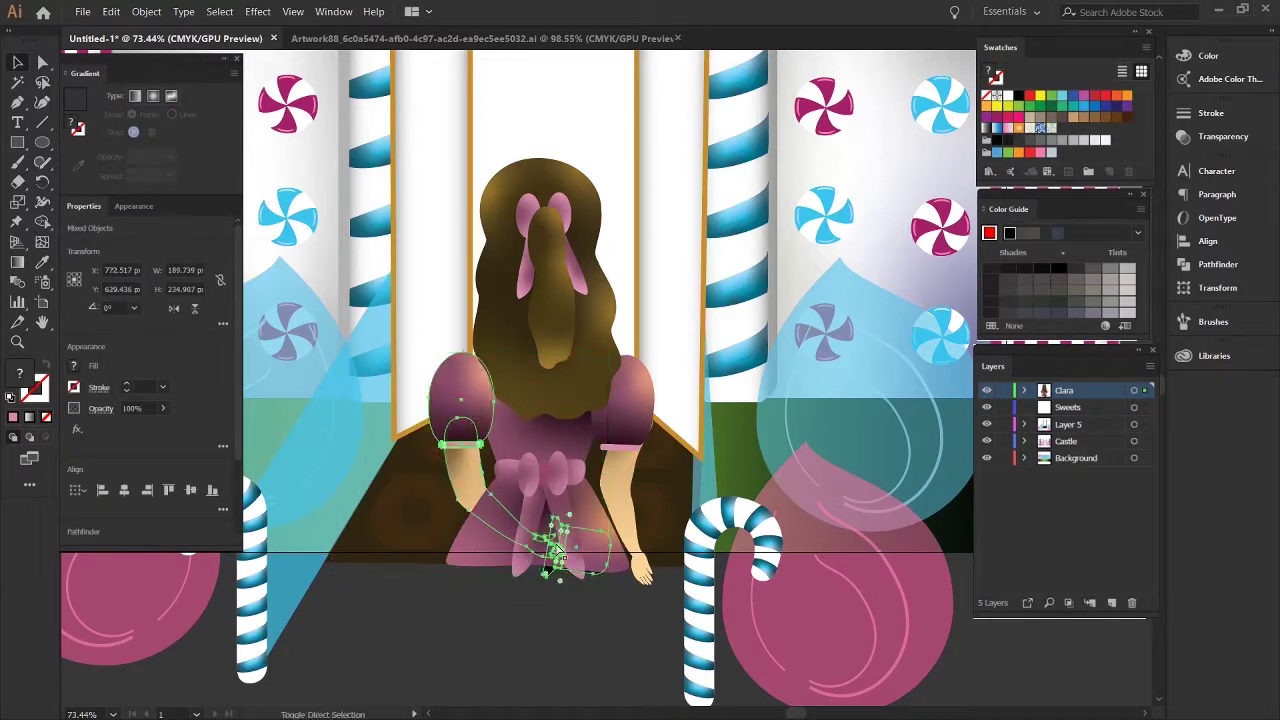
key(ctrl+z)
key(ctrl+z)
key(ctrl+z)
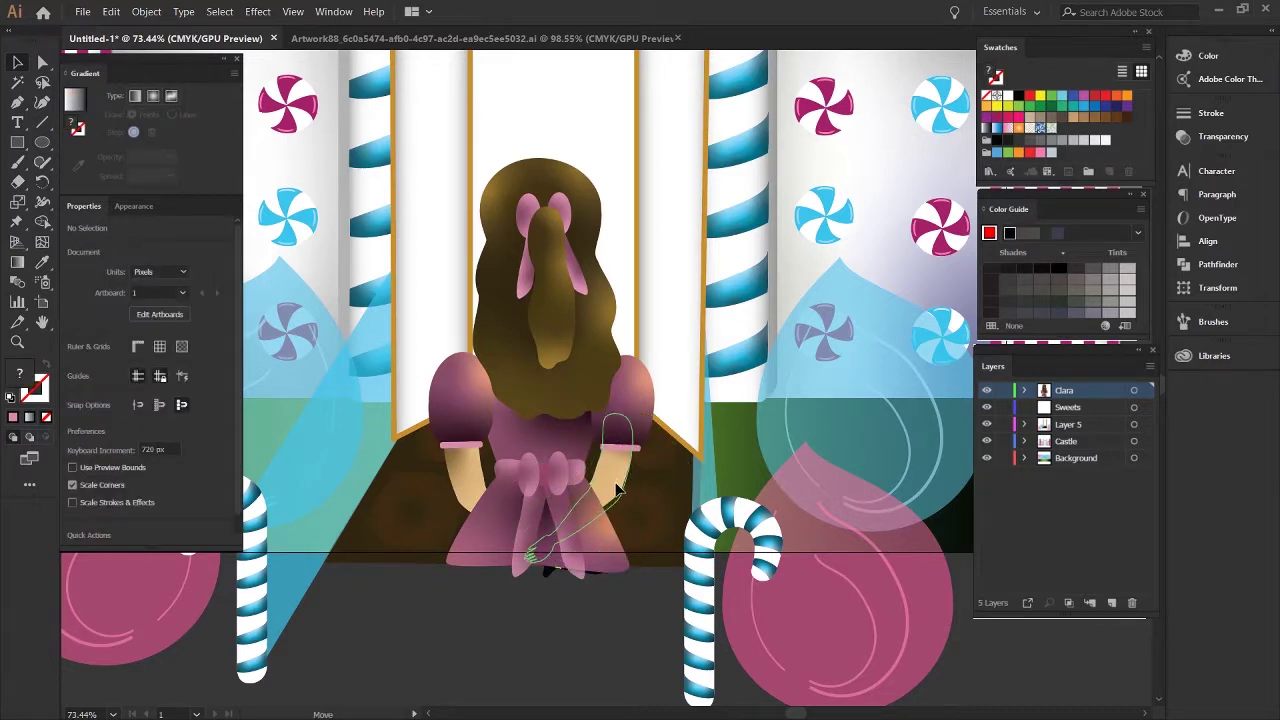
key(ctrl+0)
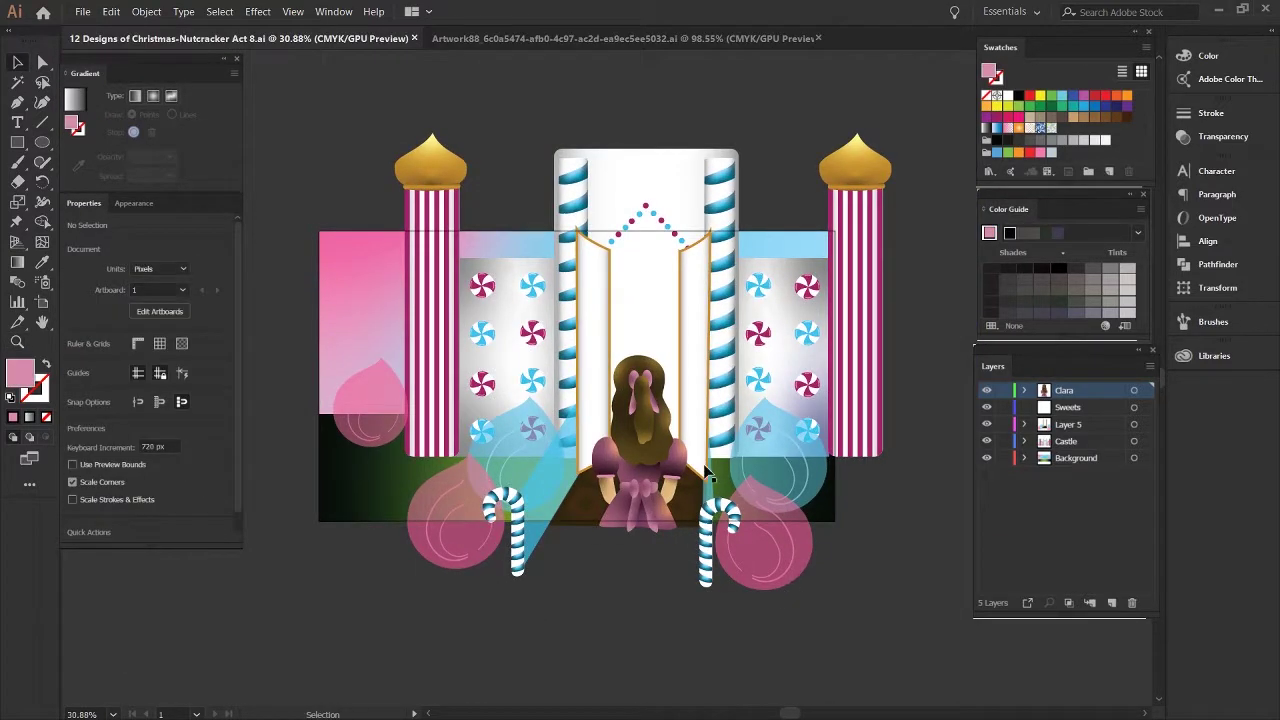
Rearrange the freeform gradient points in the girl's hair to place light brown highlights along the lower waves and darker brown near the bow.
key(z)
drag(711, 474, 627, 485)
scroll(627, 485, down, 3)
key(g)
click(531, 366)
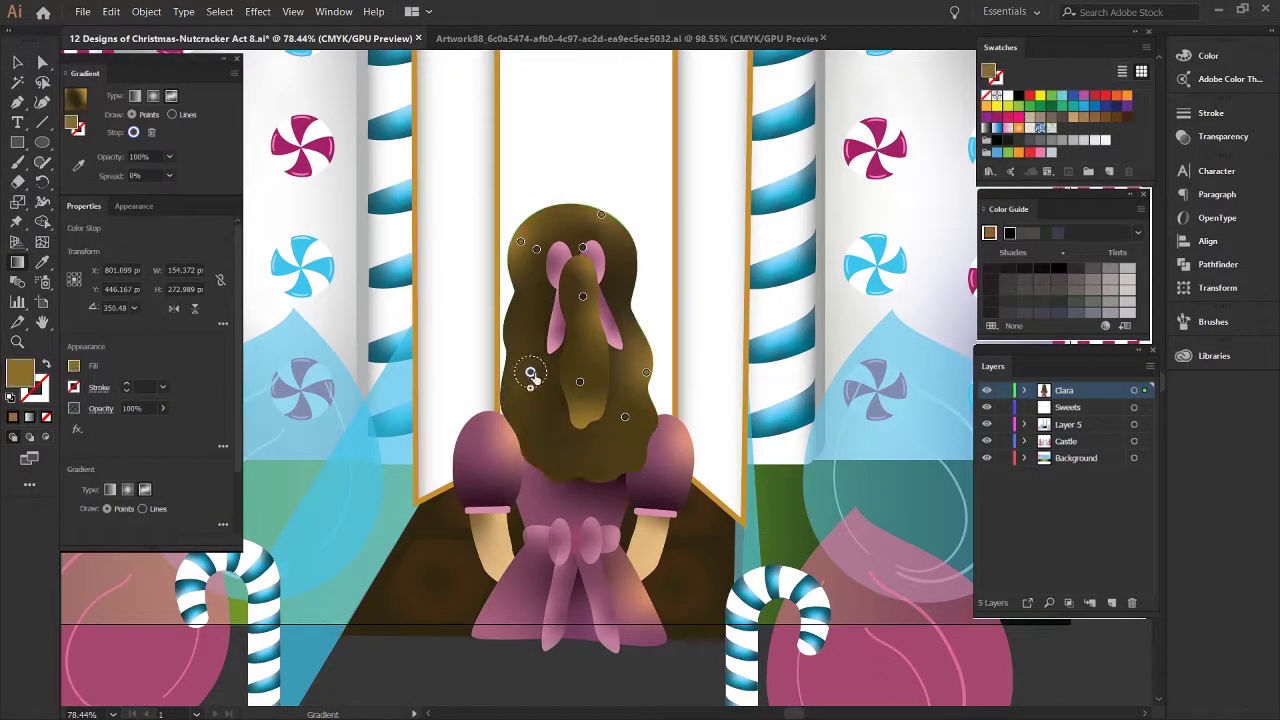
click(579, 413)
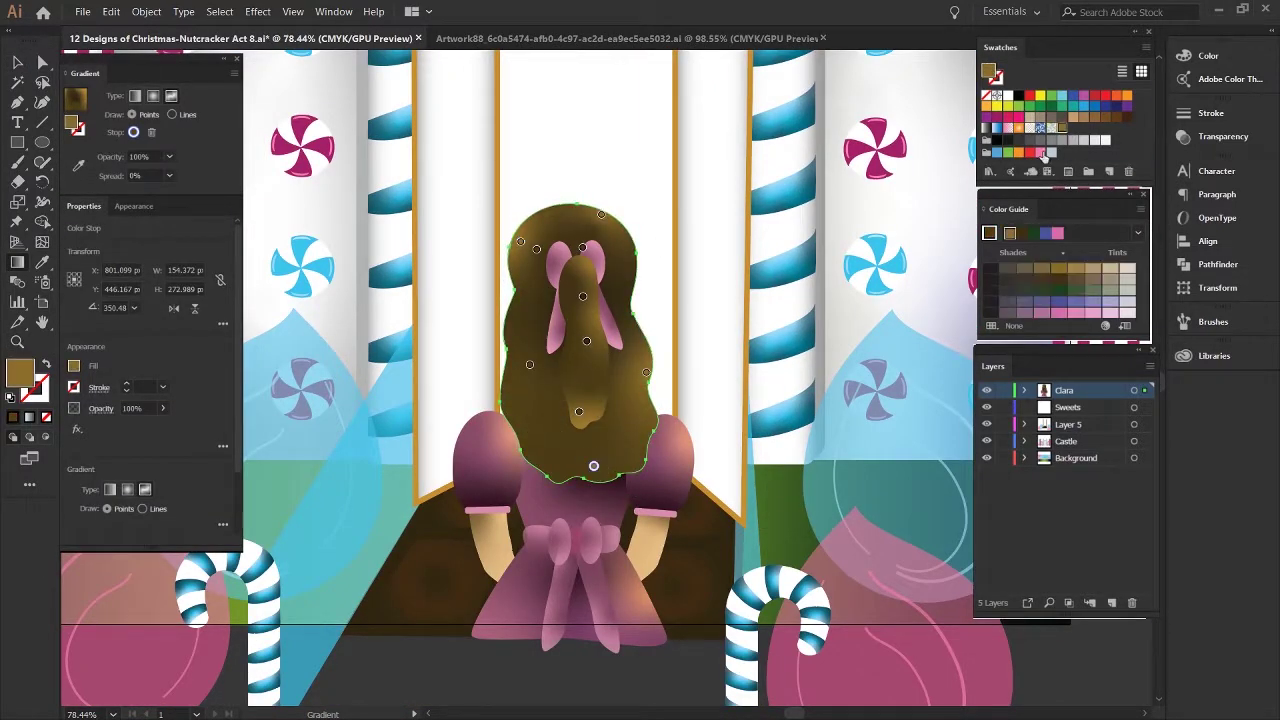
drag(646, 372, 641, 388)
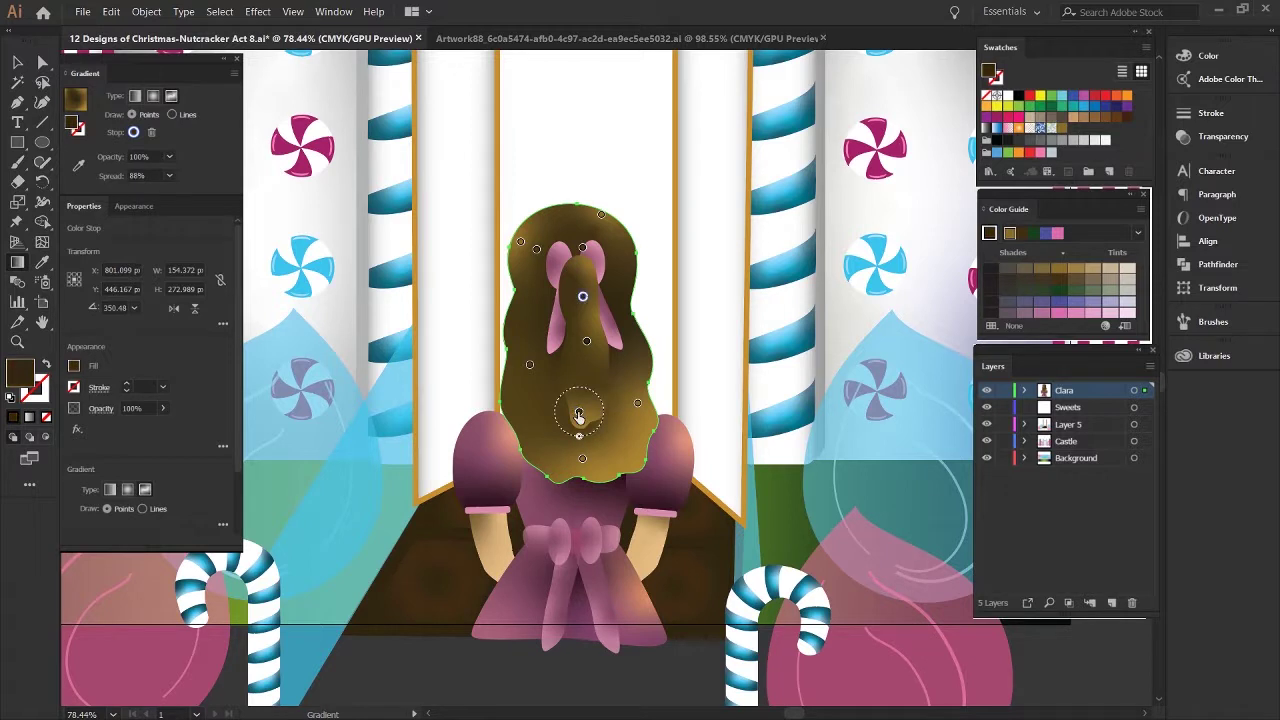
click(586, 343)
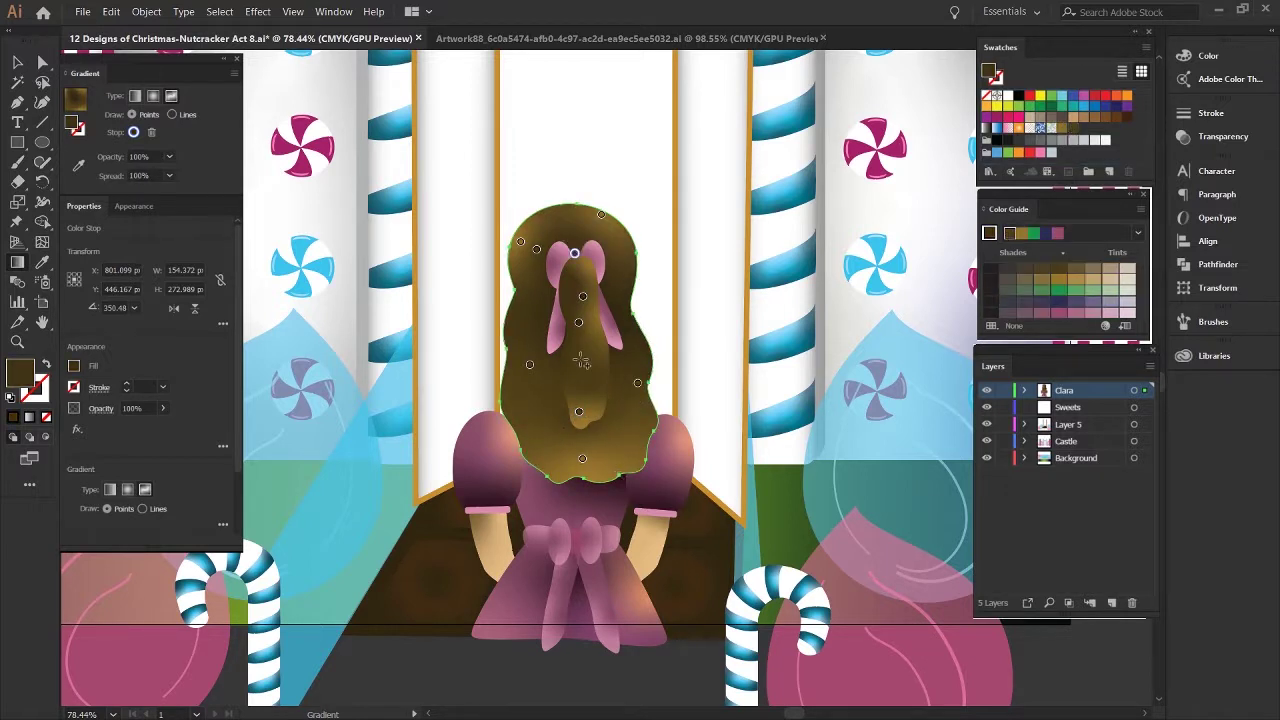
Rearrange the freeform gradient points in the girl's dress so dark plum shades the bodice and waist while lighter pink lights the skirt's sides.
scroll(581, 363, down, 2)
key(a)
click(619, 339)
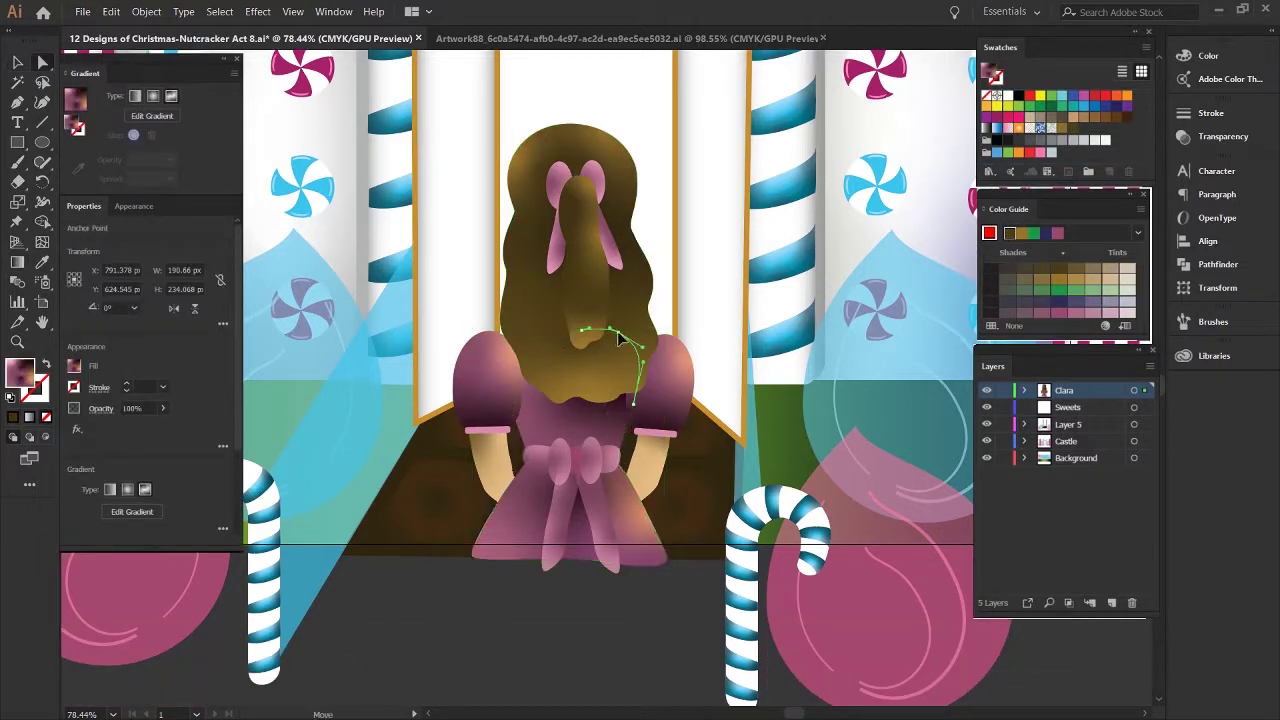
key(g)
click(648, 521)
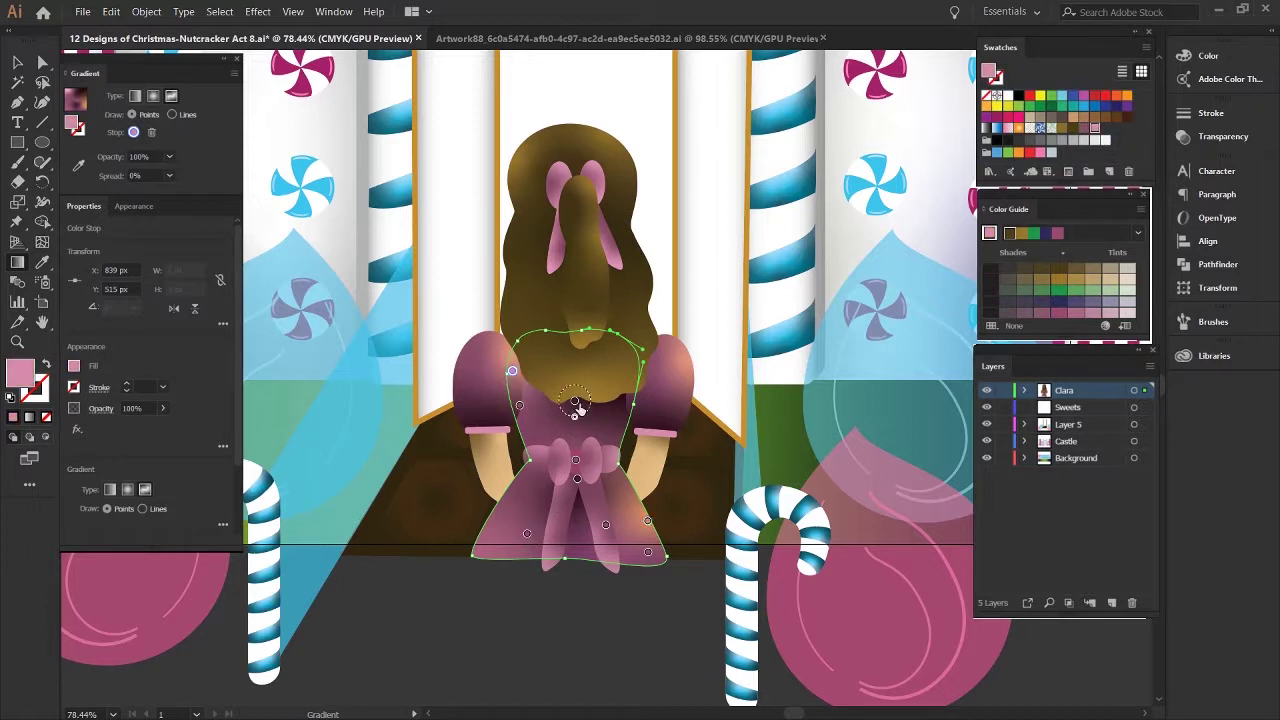
drag(576, 404, 560, 382)
click(1084, 132)
click(527, 420)
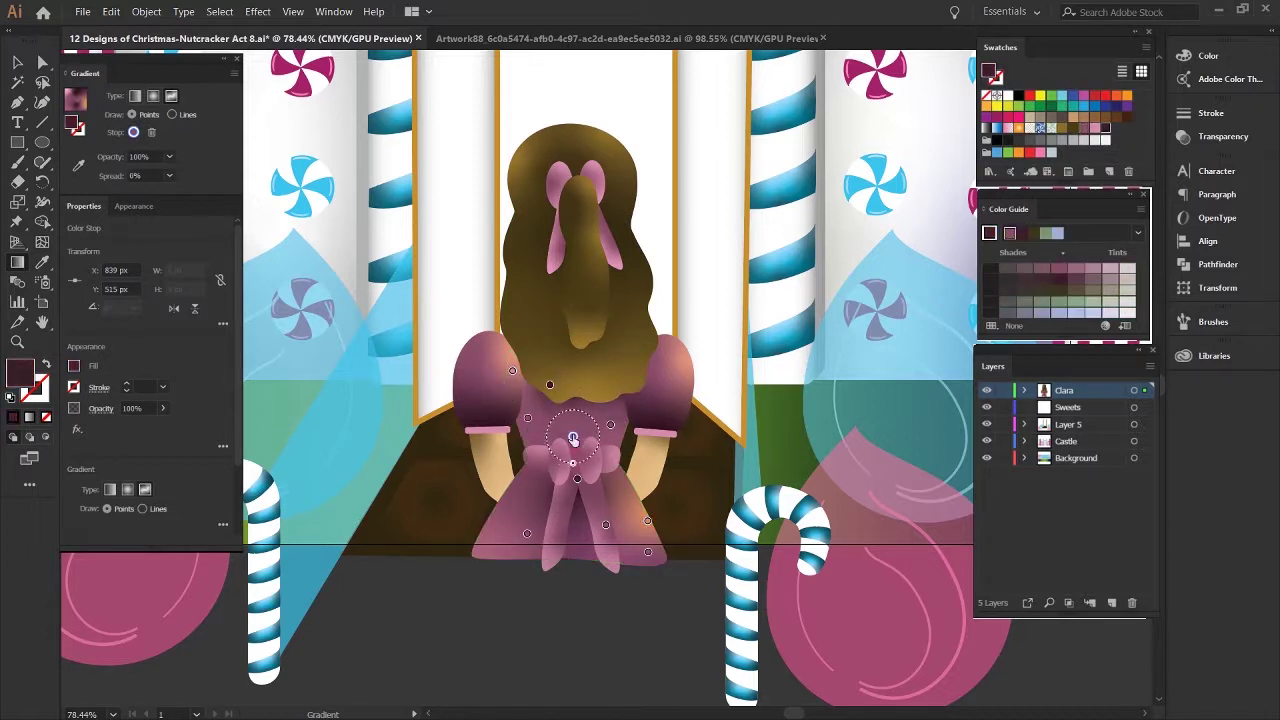
click(584, 485)
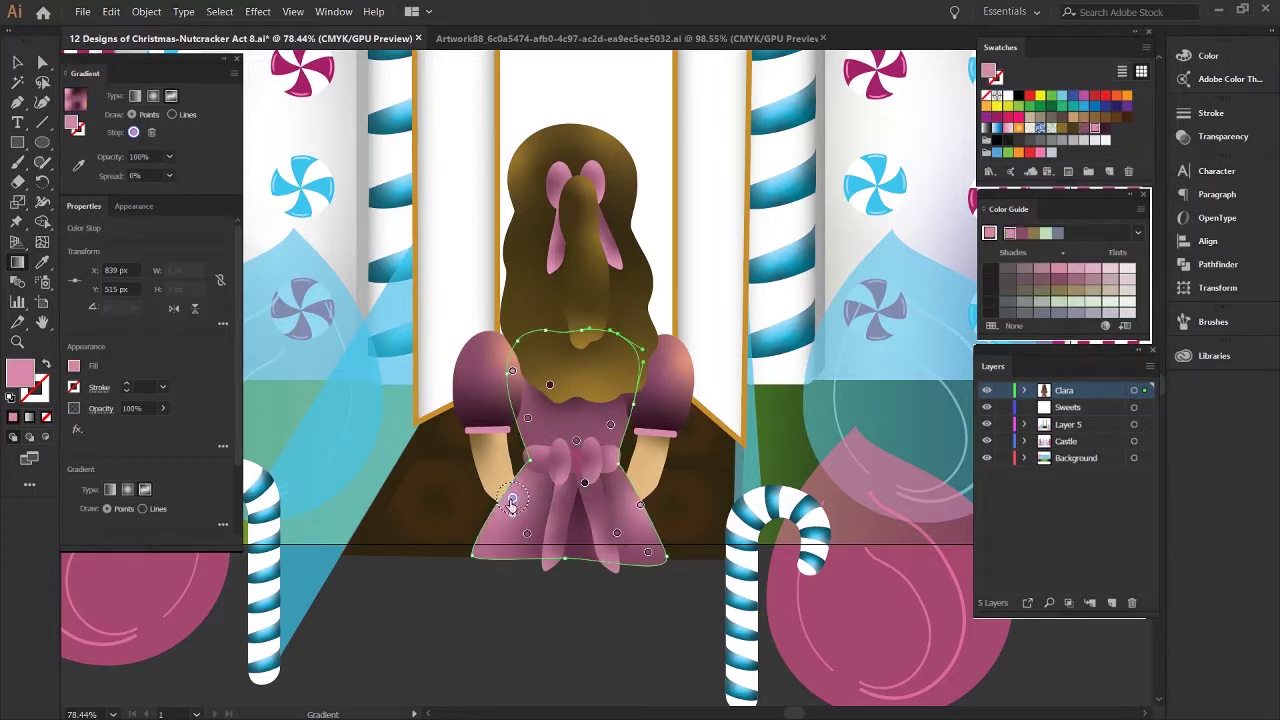
Adjust the hair bow's ribbon tails and reshape the central hair lock into a wave with repositioned brown gradient points.
click(556, 230)
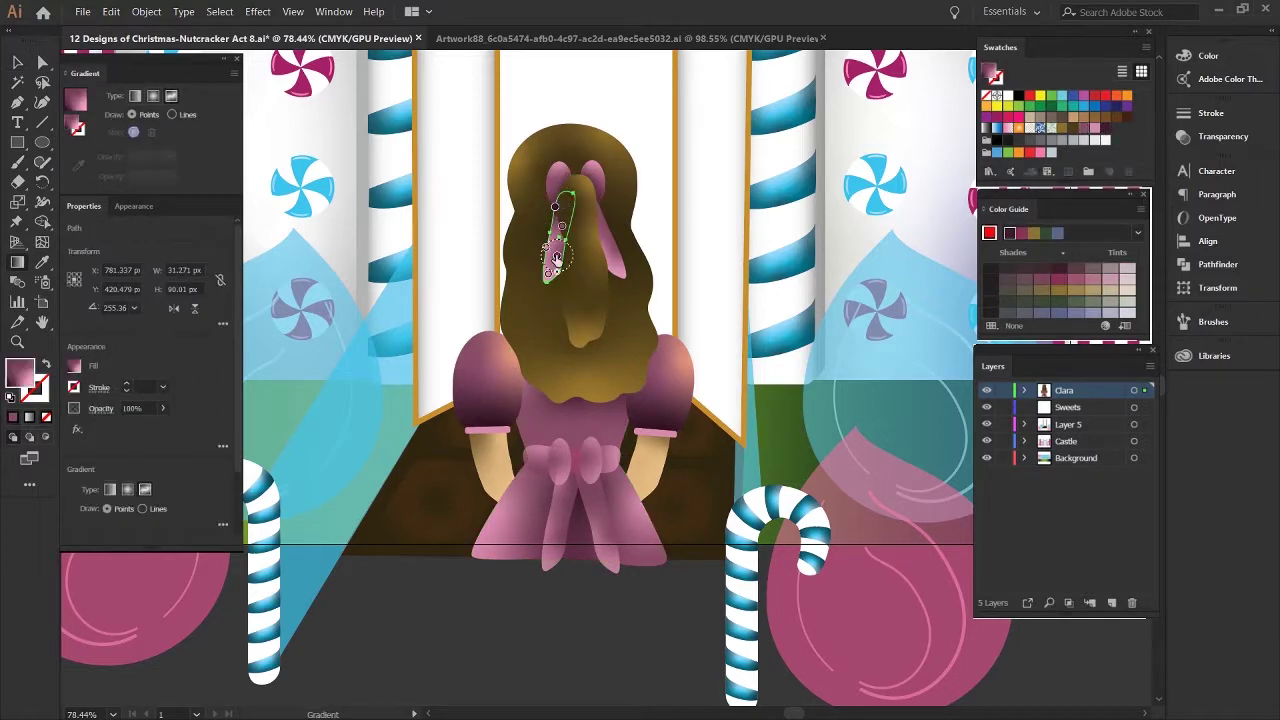
key(v)
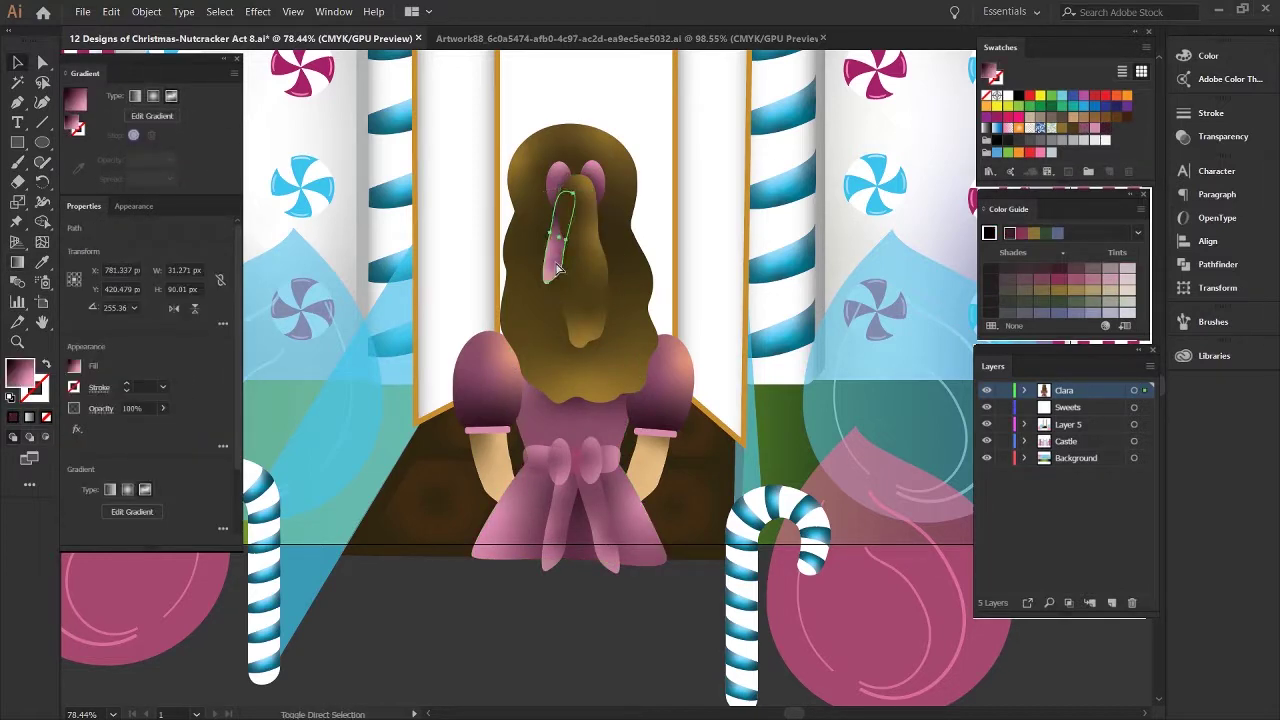
key(a)
click(558, 298)
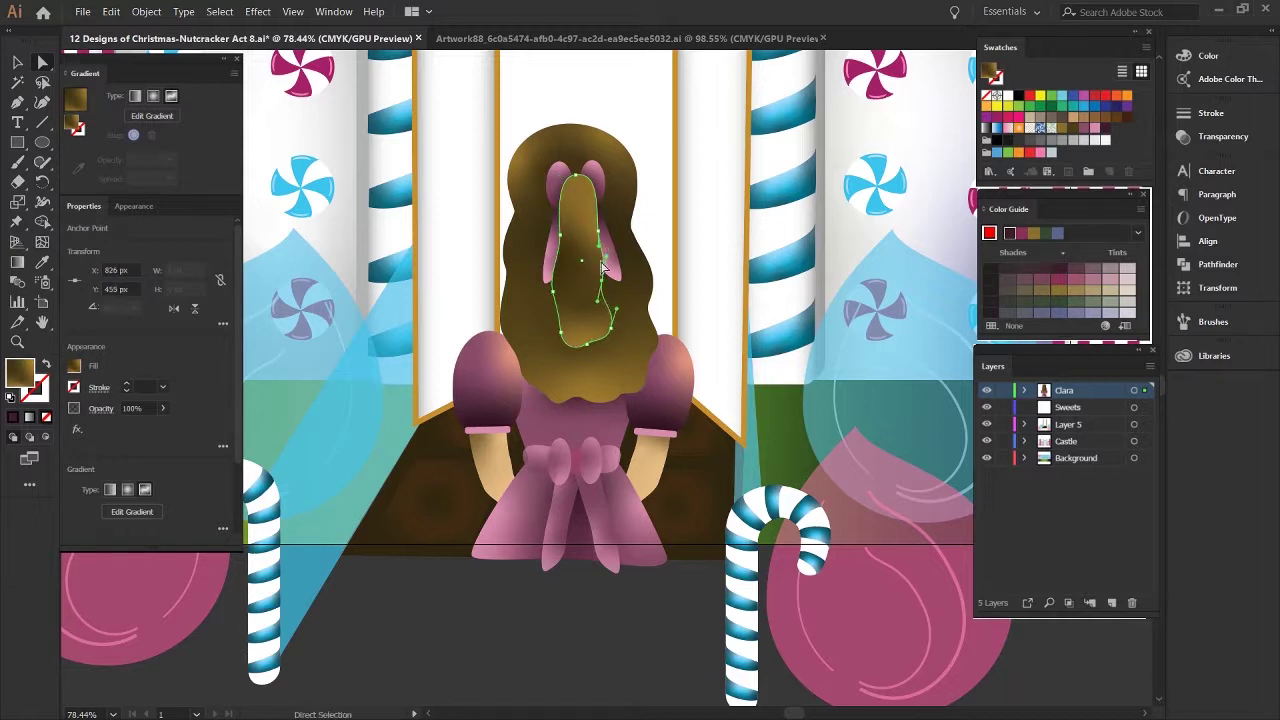
key(g)
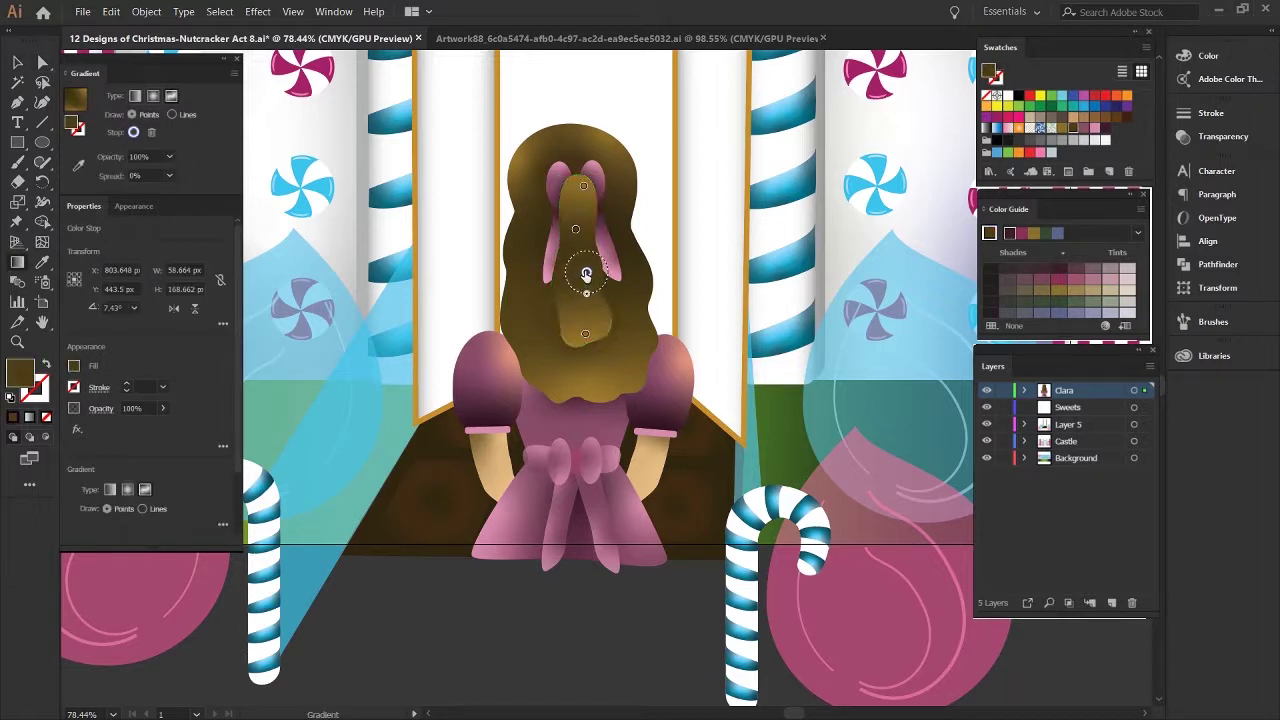
Adjust the freeform gradients of both puffed sleeves, replacing their orange highlights with matching pink highlights and dark plum shading.
click(488, 378)
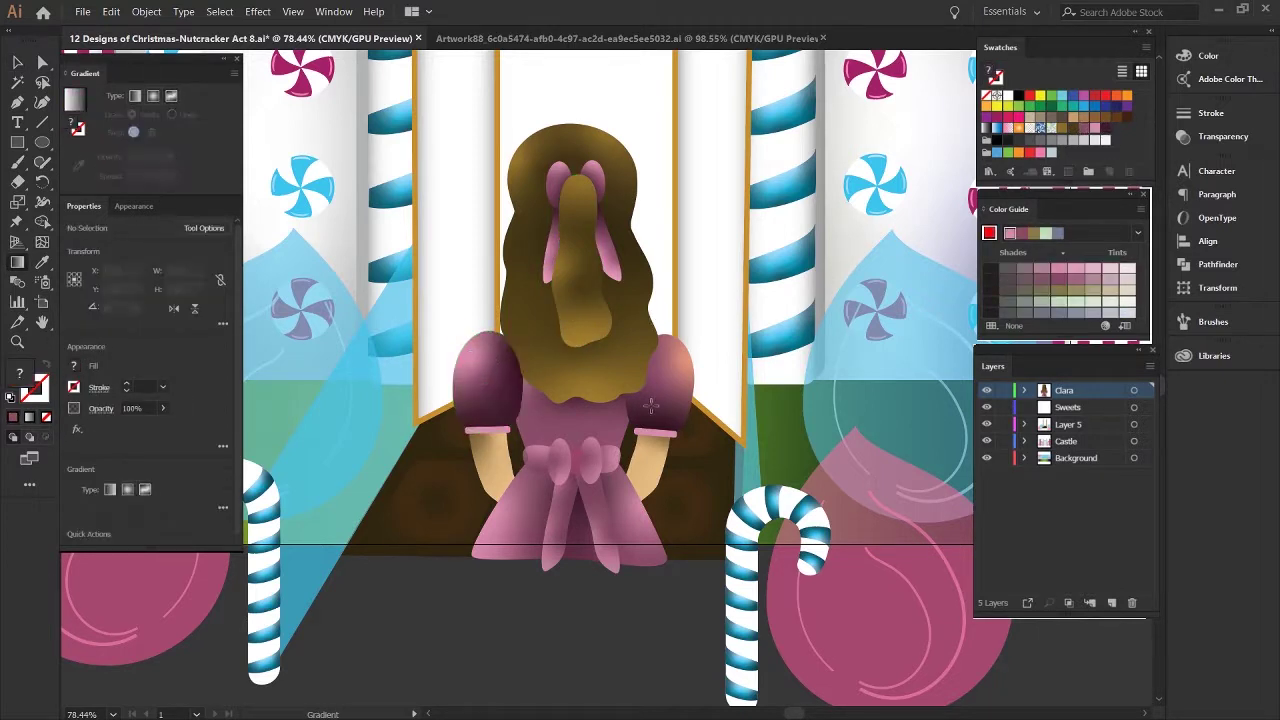
click(660, 388)
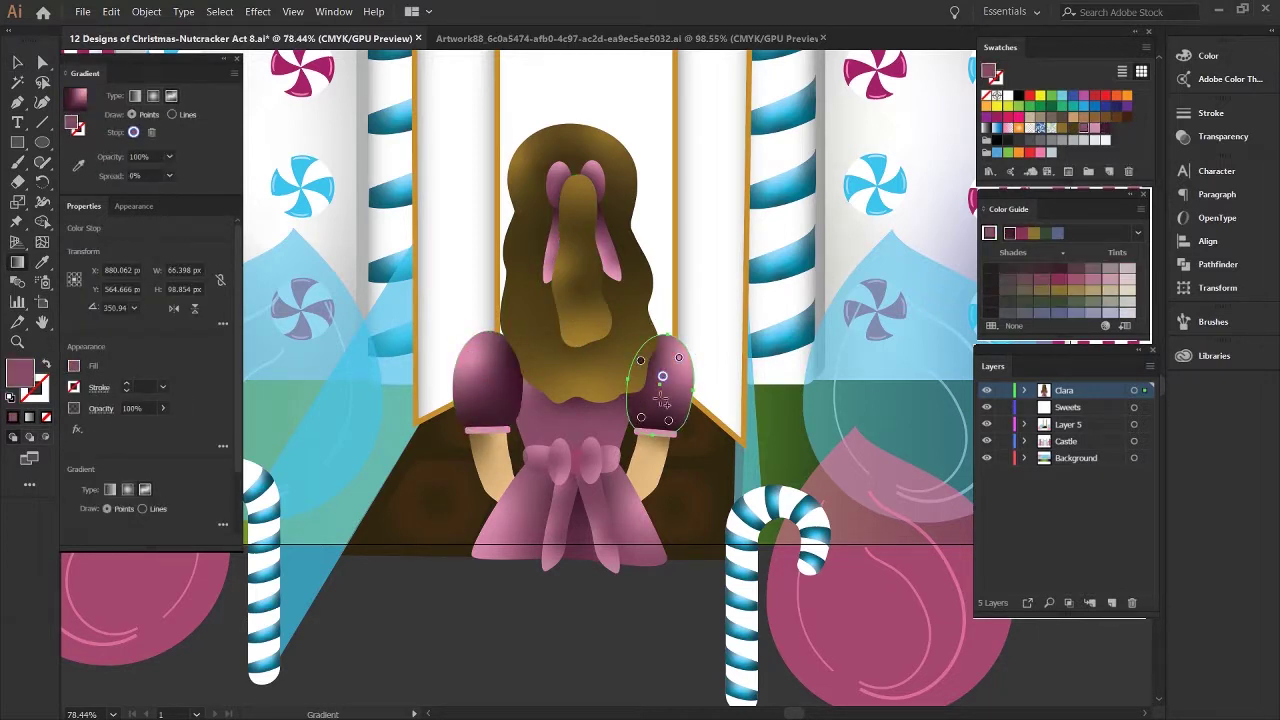
scroll(560, 380, down, 1)
Refine the wavy left edge of the girl's hair outline so its lower part reaches slightly outward over the sleeve.
key(v)
click(492, 337)
key(a)
click(502, 280)
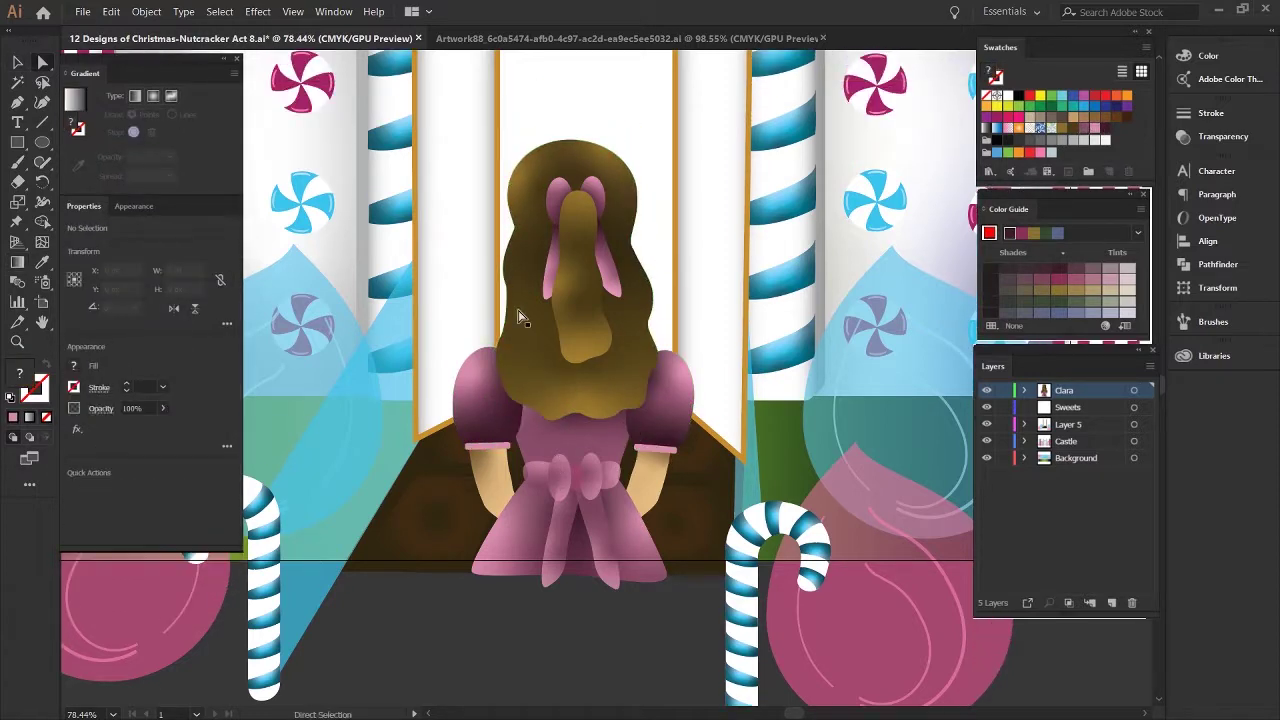
key(ctrl+shift+a)
Draw a dark grey rounded rectangle with a thick magenta outline as a mouse hole at the base of the castle's right wall.
key(z)
key(ctrl+0)
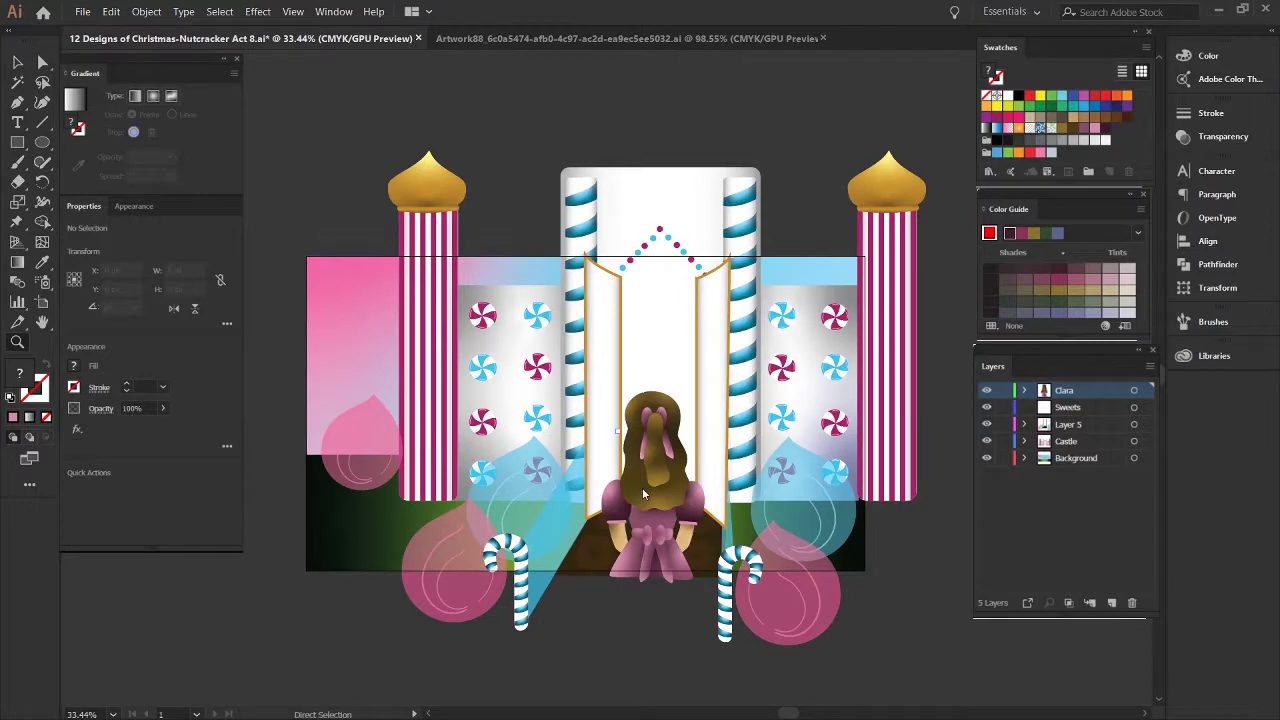
drag(926, 546, 1000, 548)
key(v)
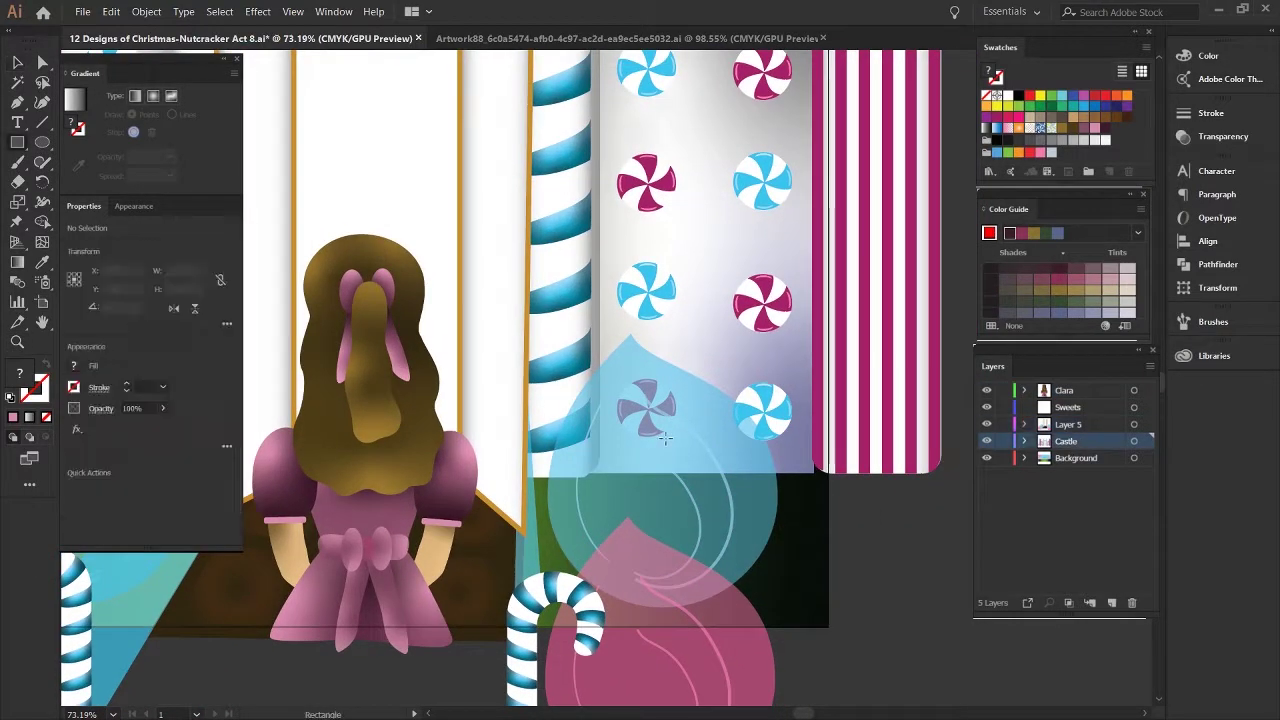
click(733, 457)
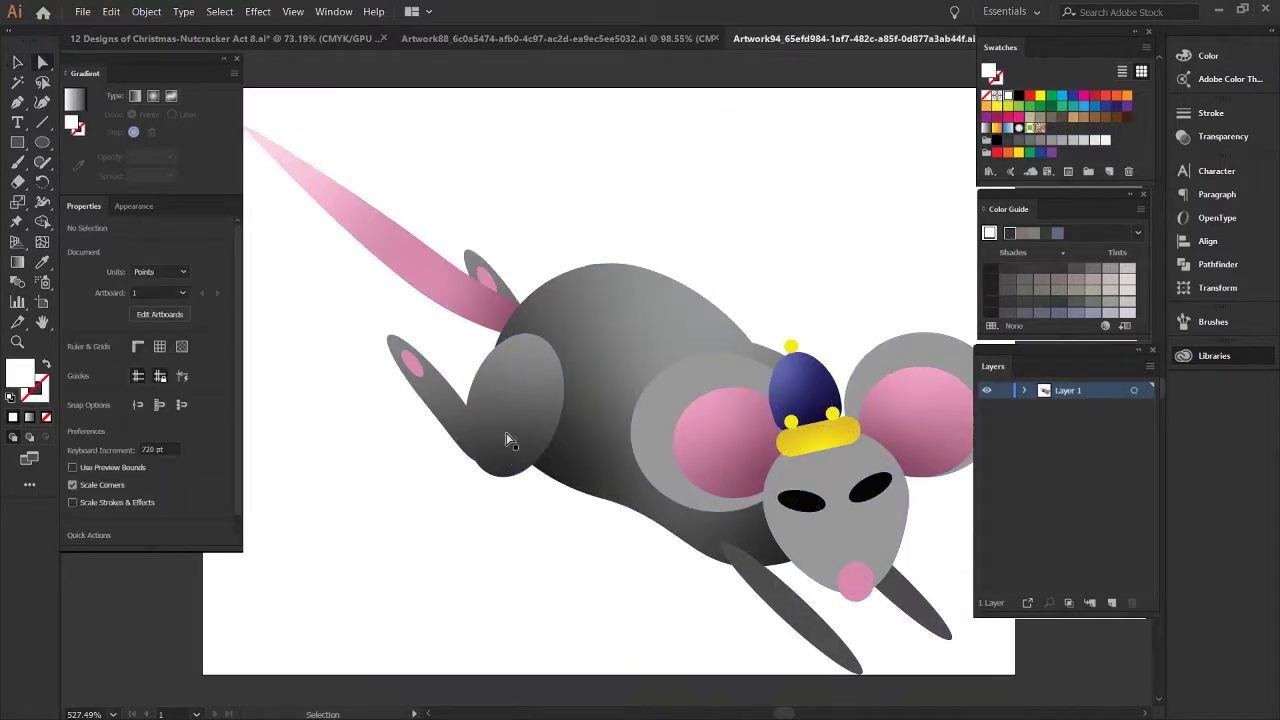
Copy the mouse's body, hind leg and tail from the mouse artwork onto the Mouse King layer and rotate them tail-down over the hole.
click(506, 432)
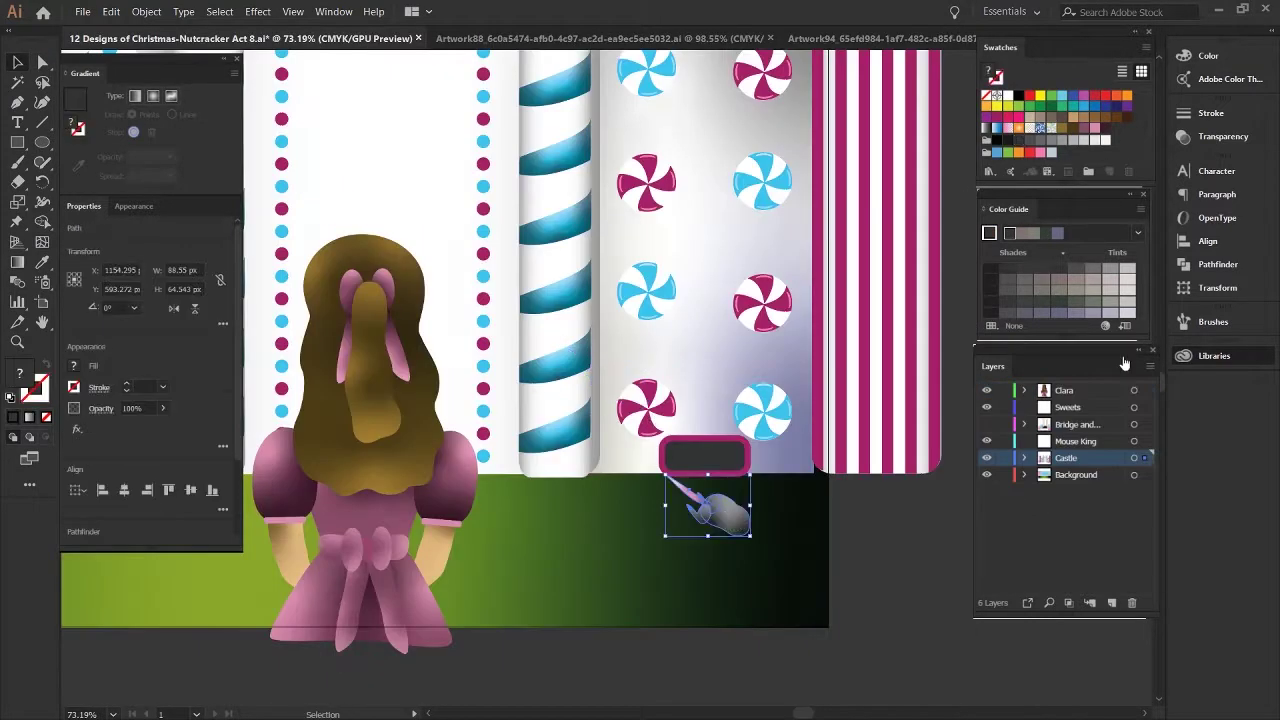
drag(714, 514, 720, 470)
scroll(604, 325, up, 3)
drag(604, 325, 578, 385)
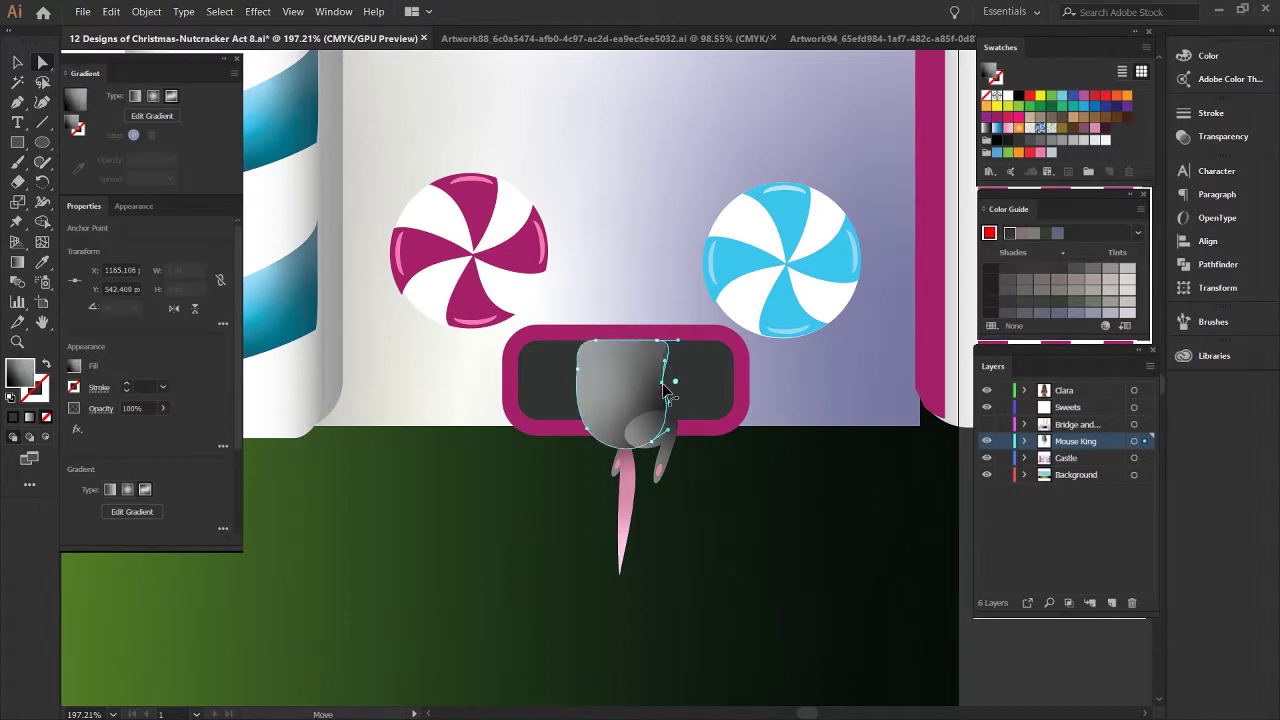
Fit the mouse's body inside the hole and move its light grey gradient point to the centre of the back.
click(633, 408)
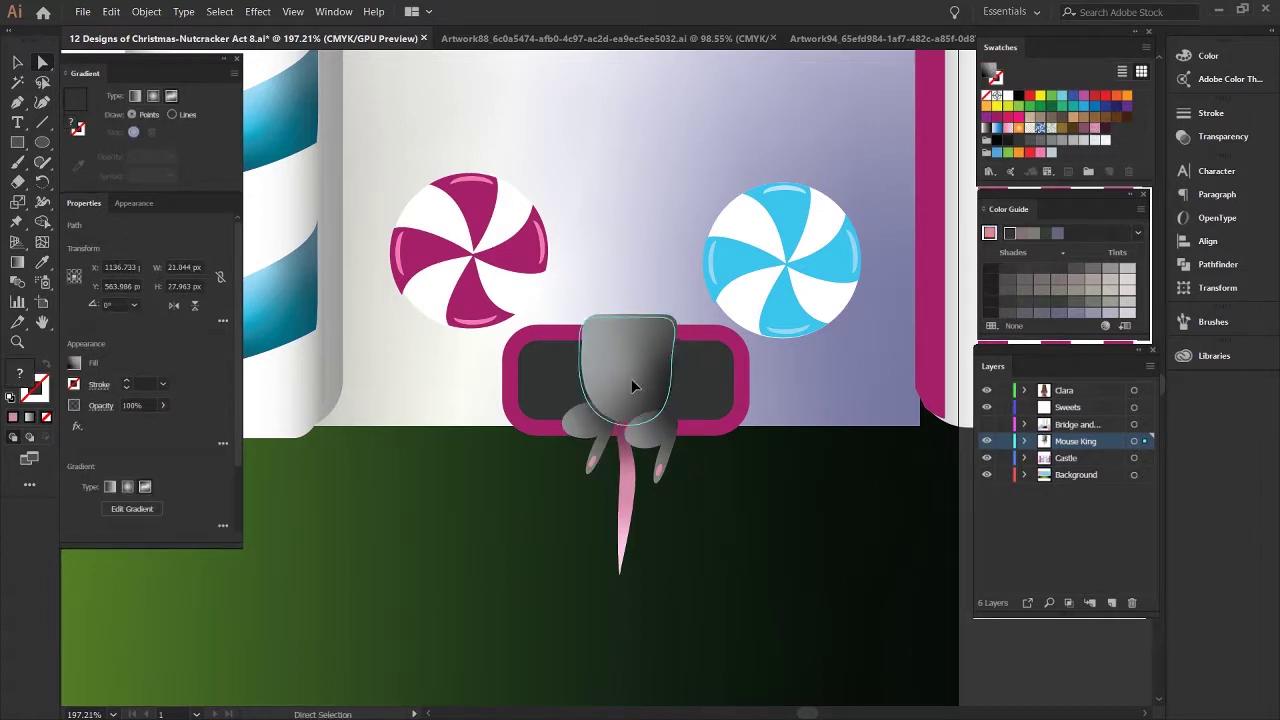
key(g)
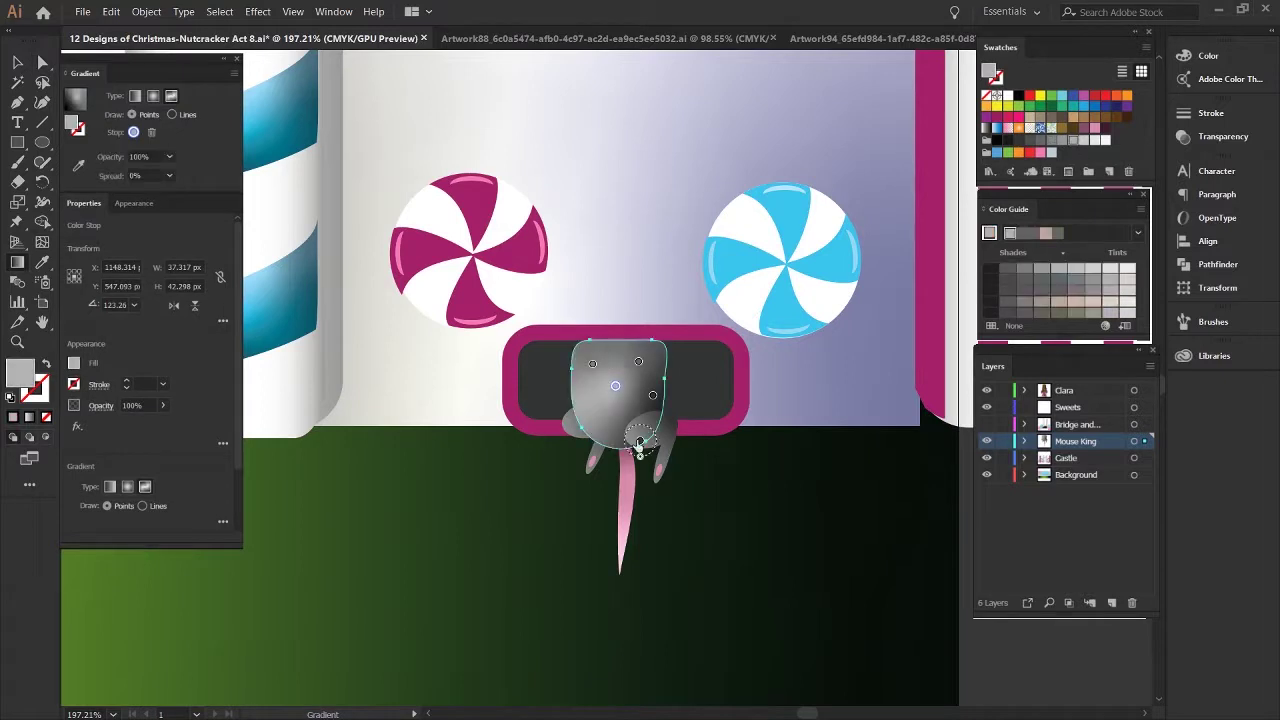
click(617, 378)
Centre the pink tail beneath the mouse's body and shift the right hind leg inward.
key(a)
click(620, 470)
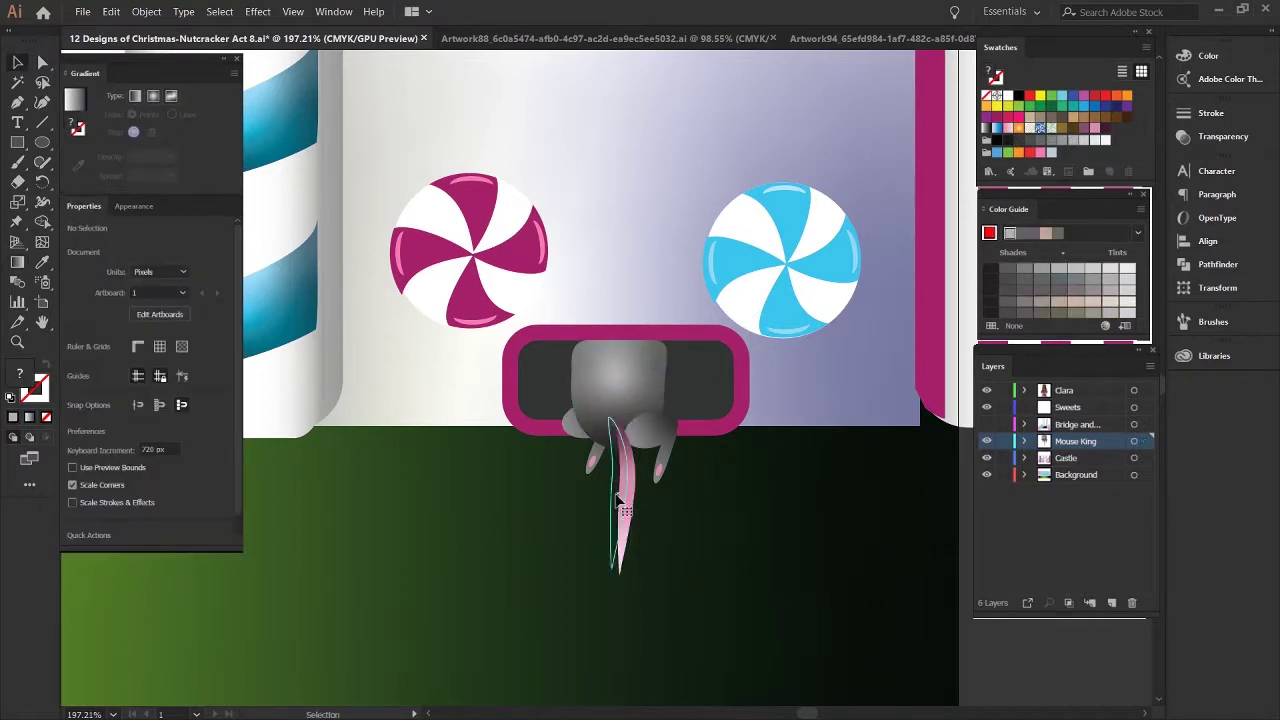
click(686, 428)
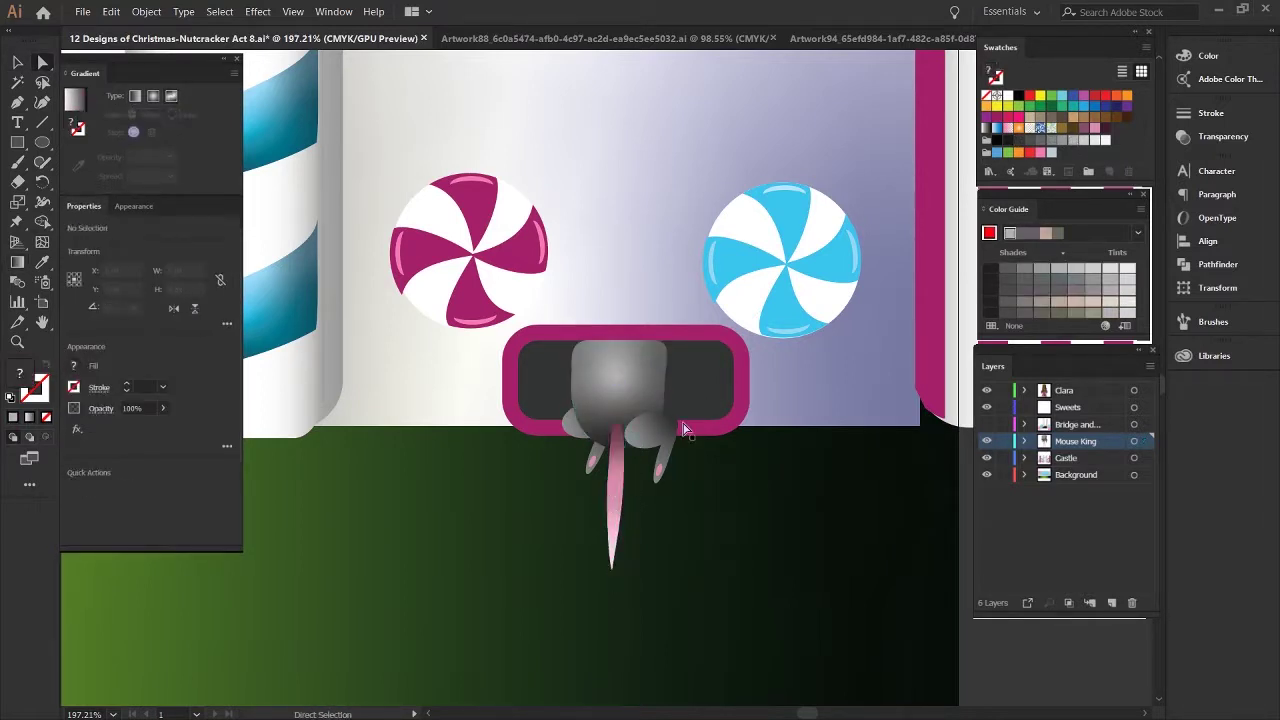
click(657, 440)
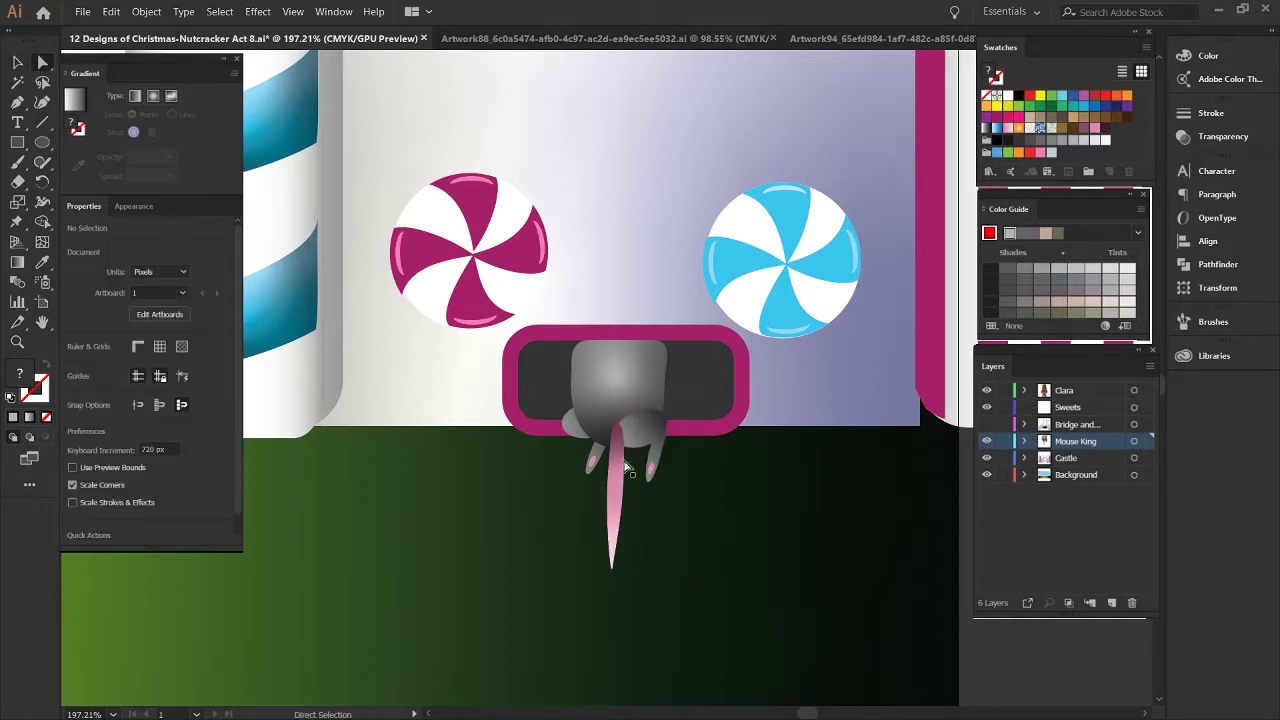
Extend the mouse's right hind leg up alongside the body in place of the thigh ellipse and position its dark grey gradient point.
click(665, 413)
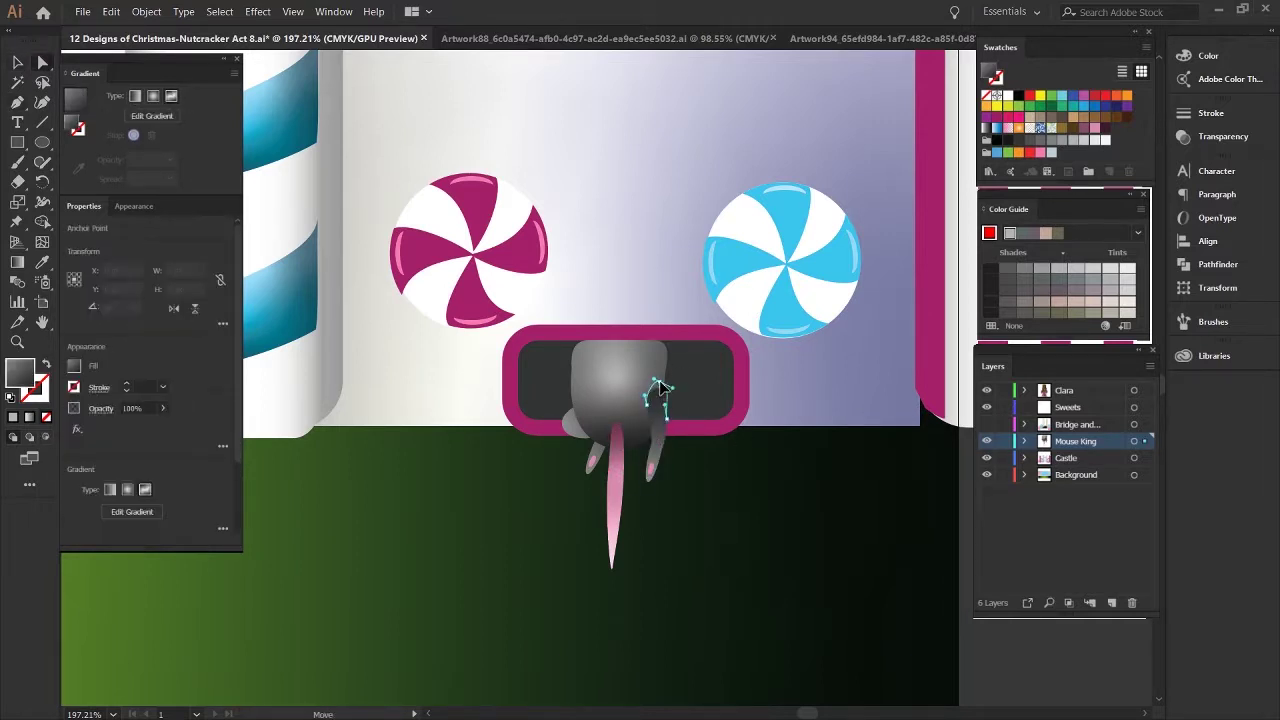
key(v)
click(160, 123)
drag(669, 414, 665, 435)
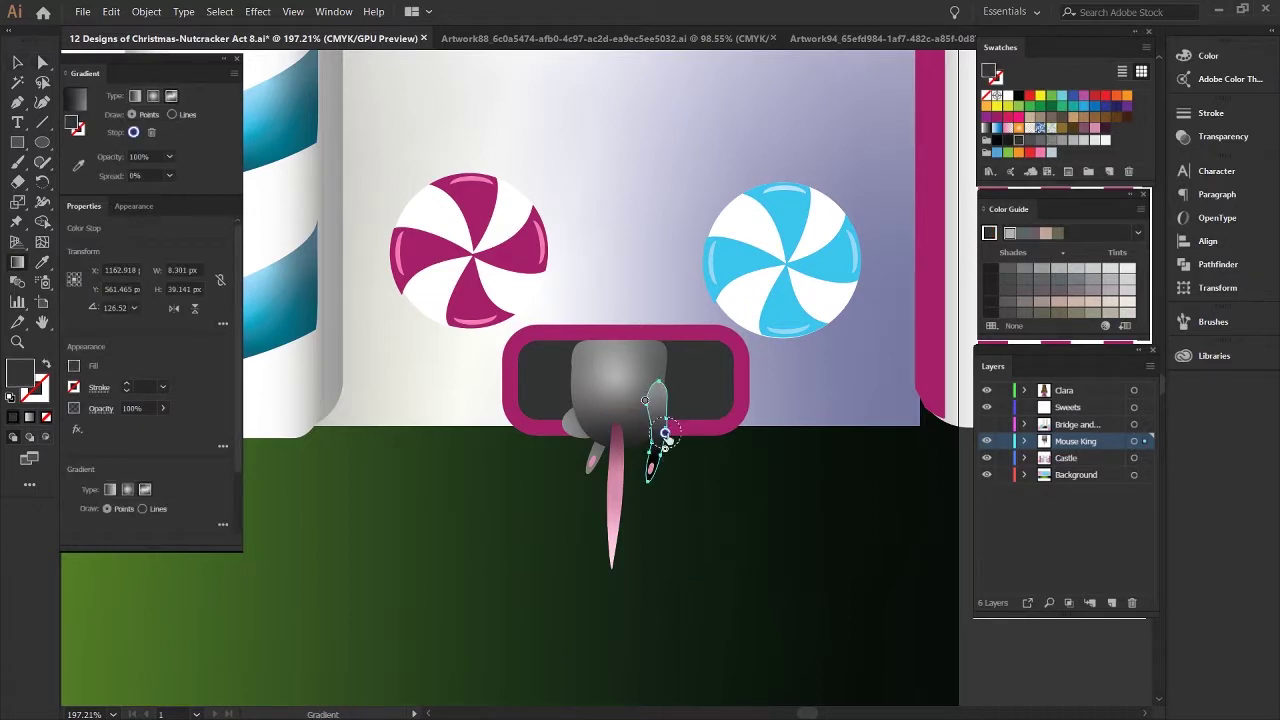
Reshape the right hind leg's outline with a wide rounded thigh tapering smoothly down to the foot.
key(a)
click(645, 395)
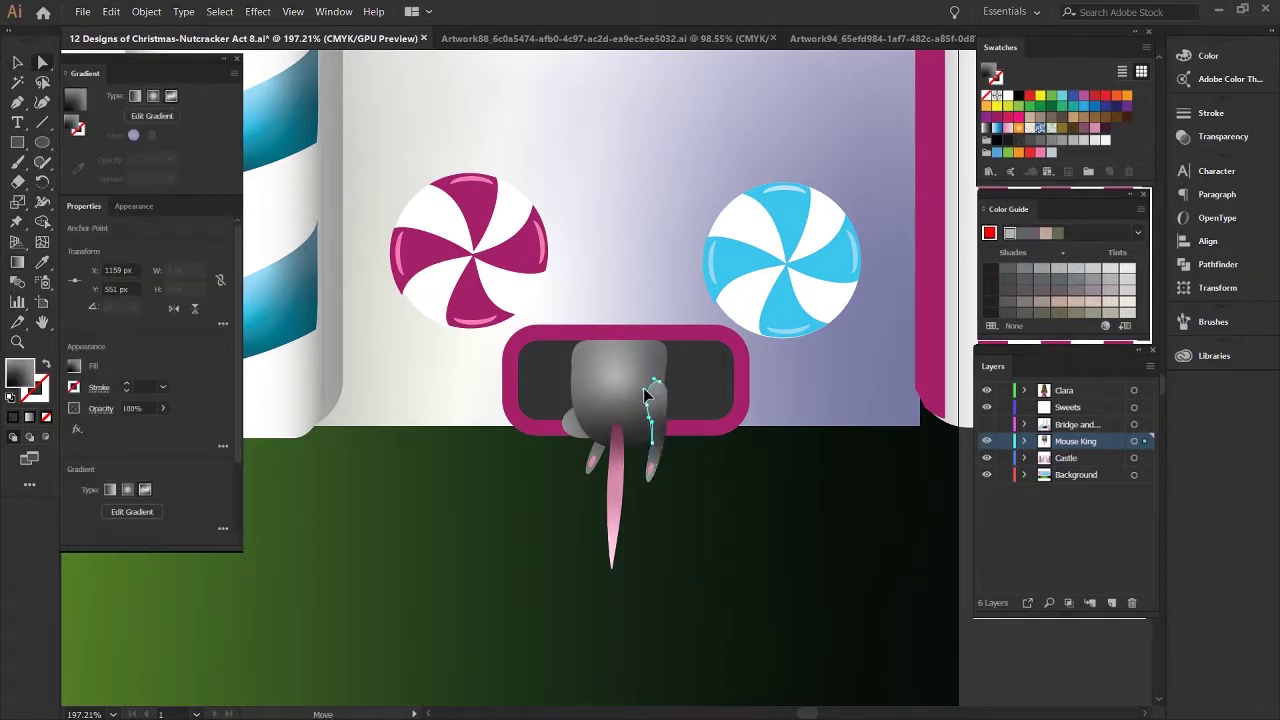
scroll(652, 457, up, 4)
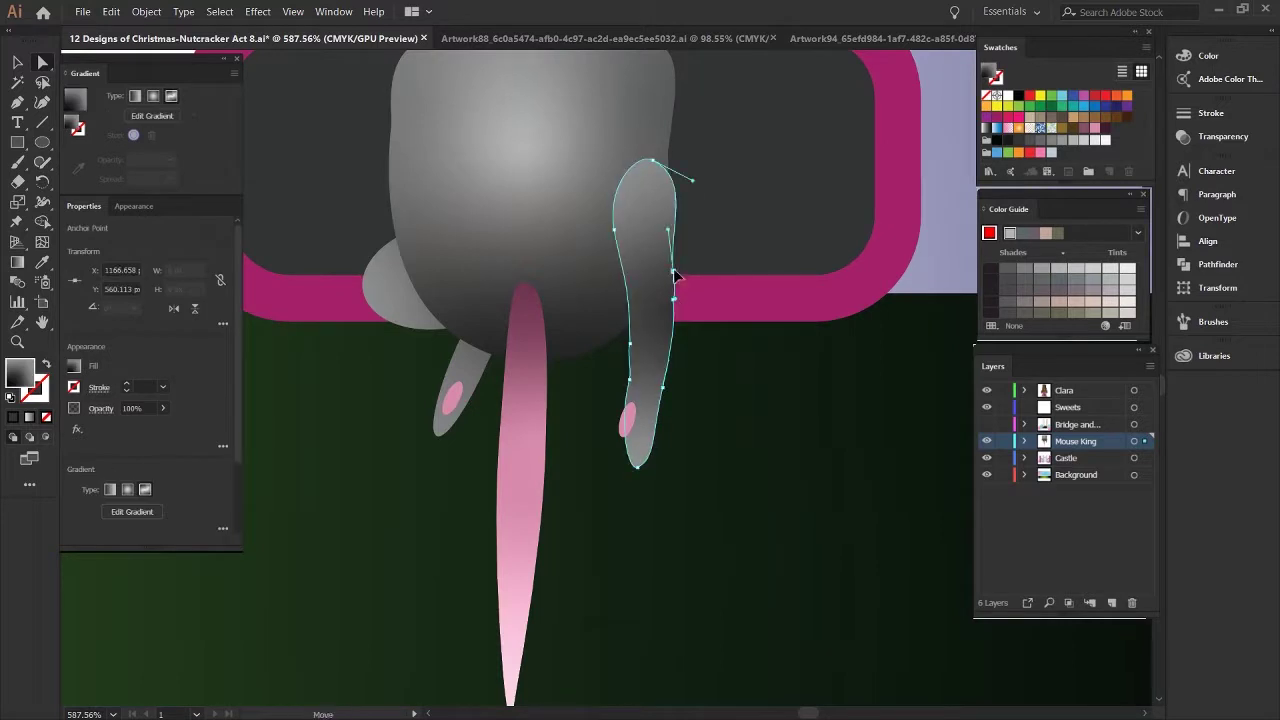
drag(632, 350, 632, 285)
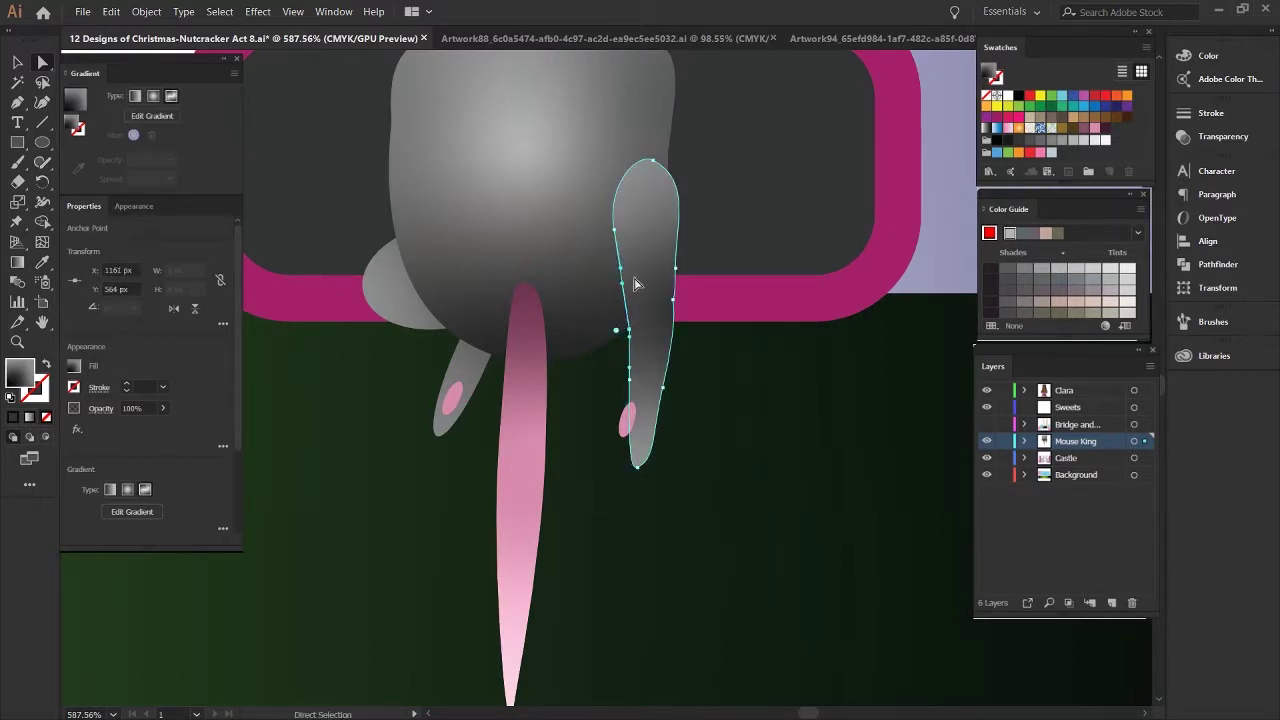
click(686, 371)
click(676, 297)
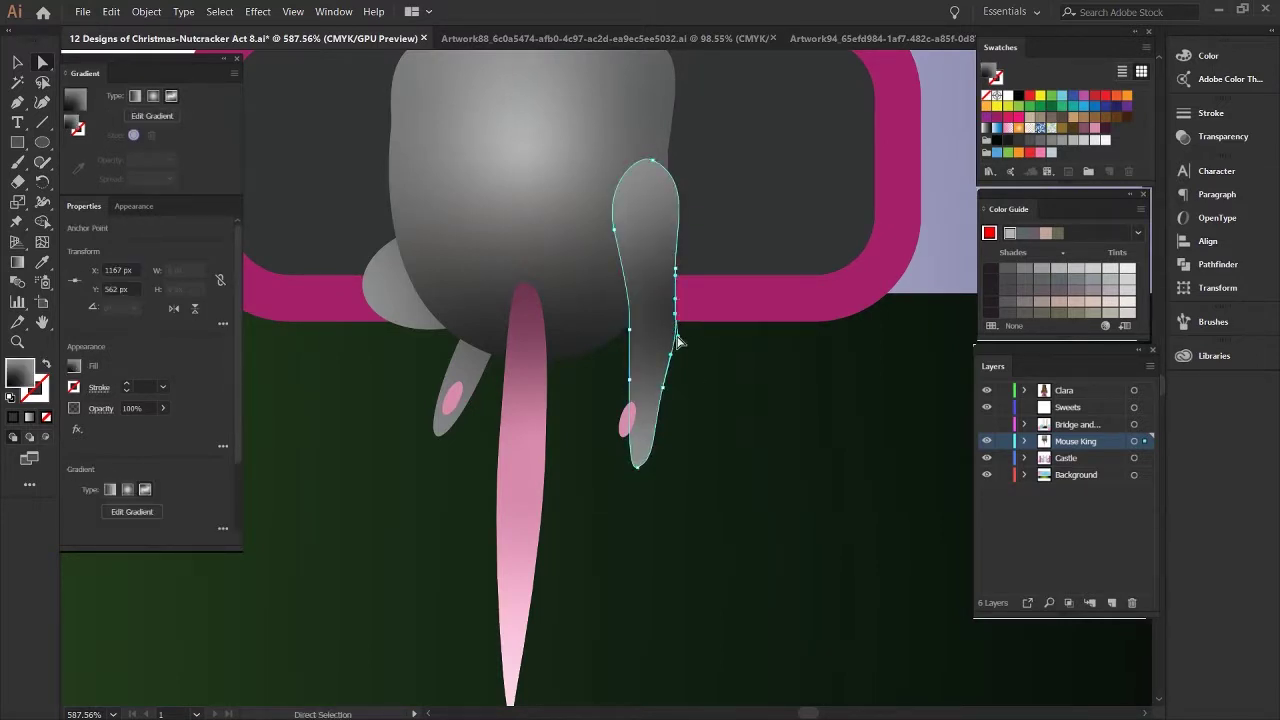
Move and rotate the pink paw pad onto the right foot, and shade the leg with repositioned freeform gradient points.
key(v)
click(625, 422)
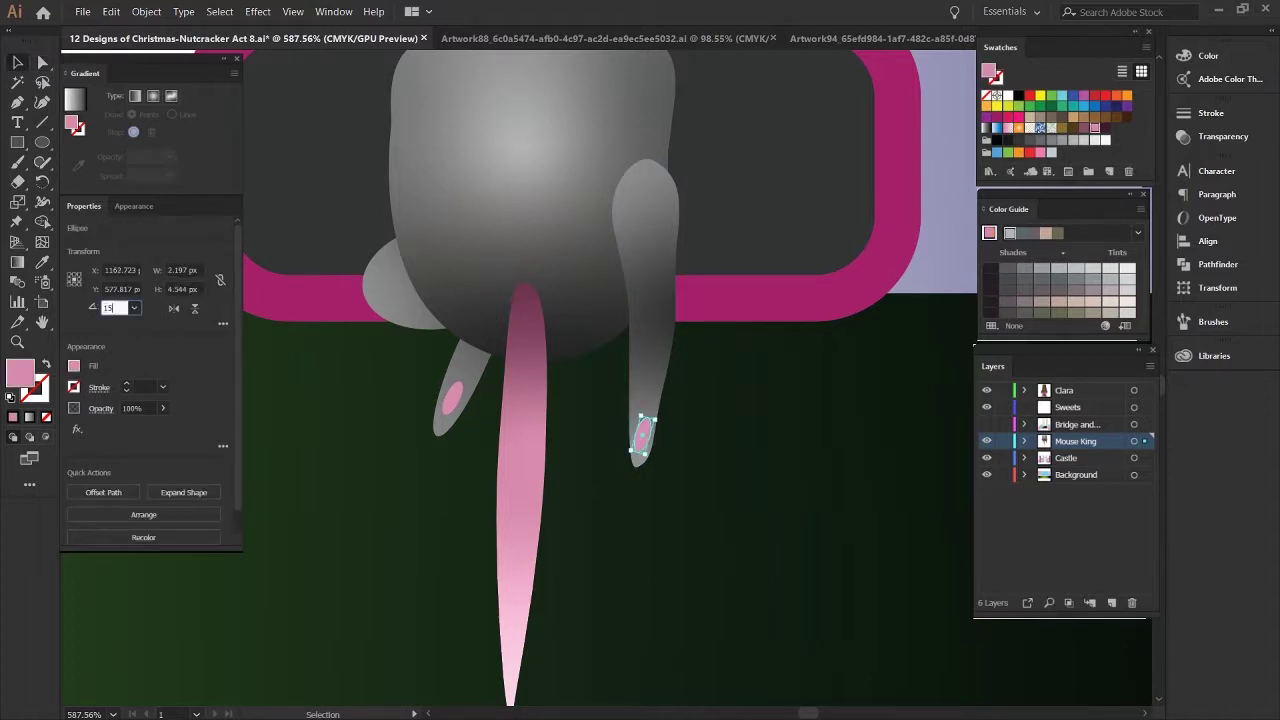
key(g)
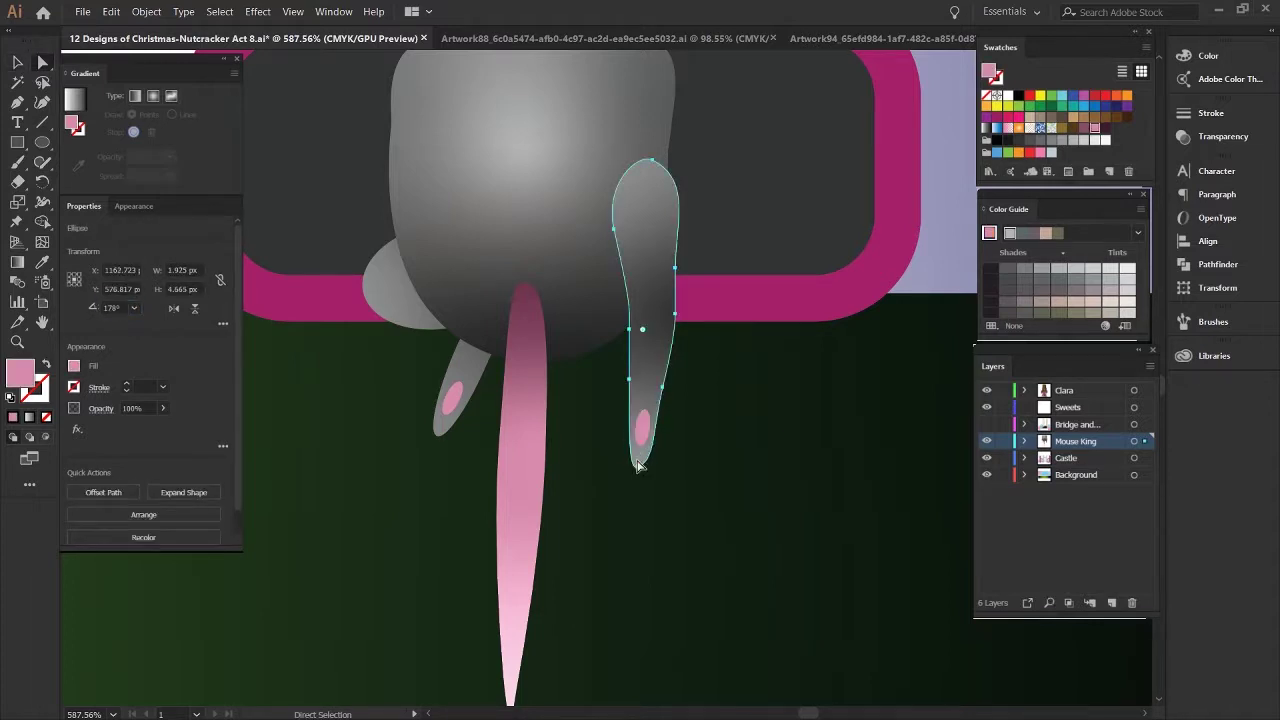
drag(657, 314, 717, 379)
click(738, 392)
Delete the mouse's old left hind leg and place a copy of the reshaped right leg with its paw pad there.
key(v)
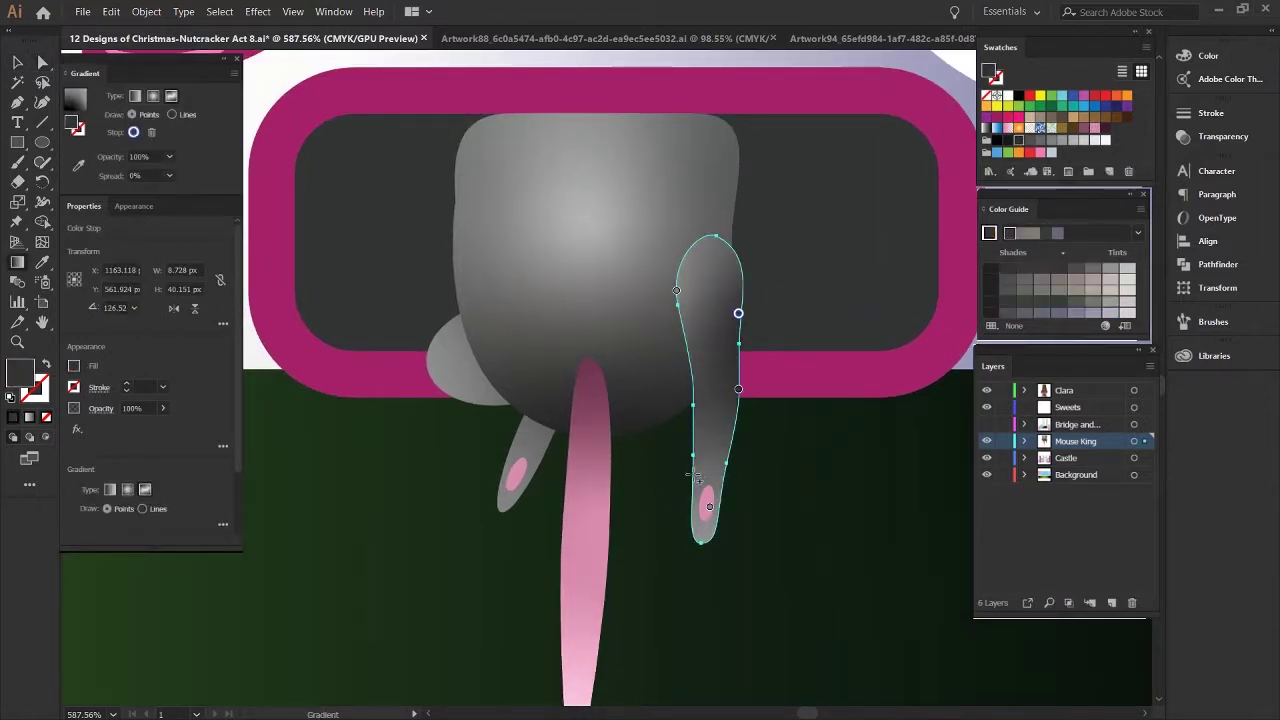
click(470, 360)
key(Delete)
click(722, 432)
drag(722, 432, 484, 426)
Mirror the right hind leg and its paw pad to face the left one, and adjust the leg's gradient.
click(710, 429)
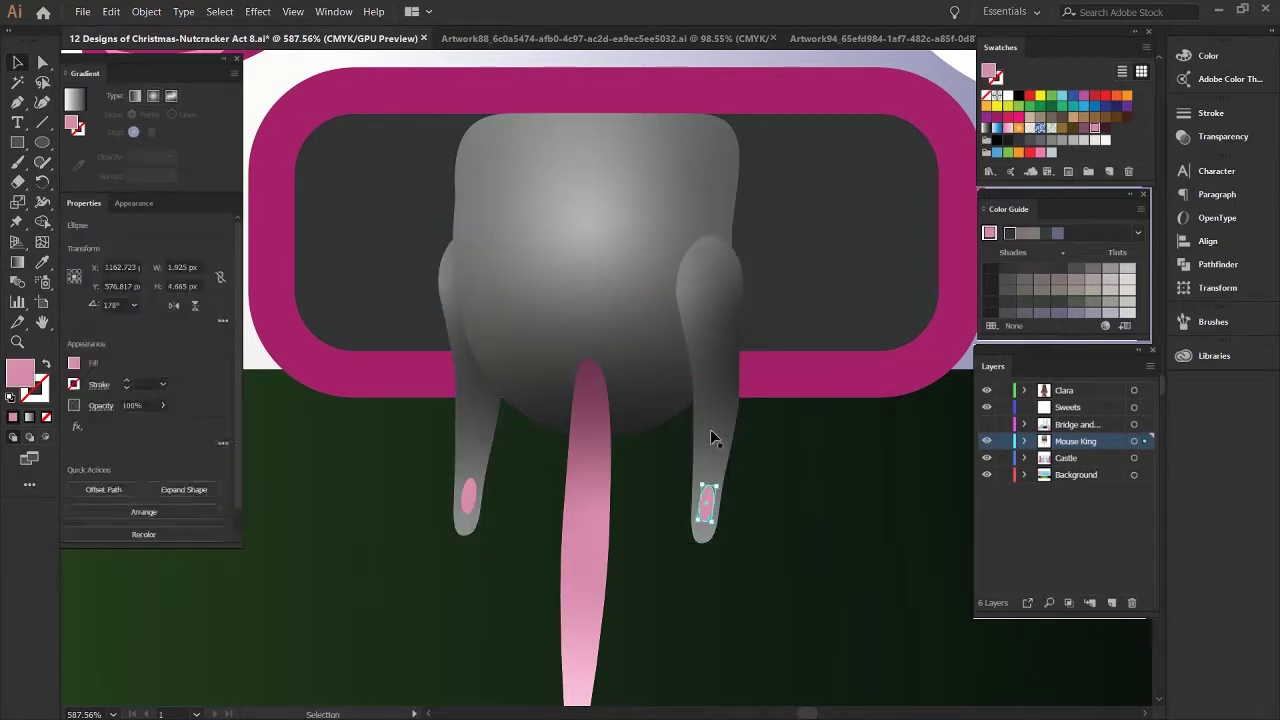
drag(710, 429, 715, 464)
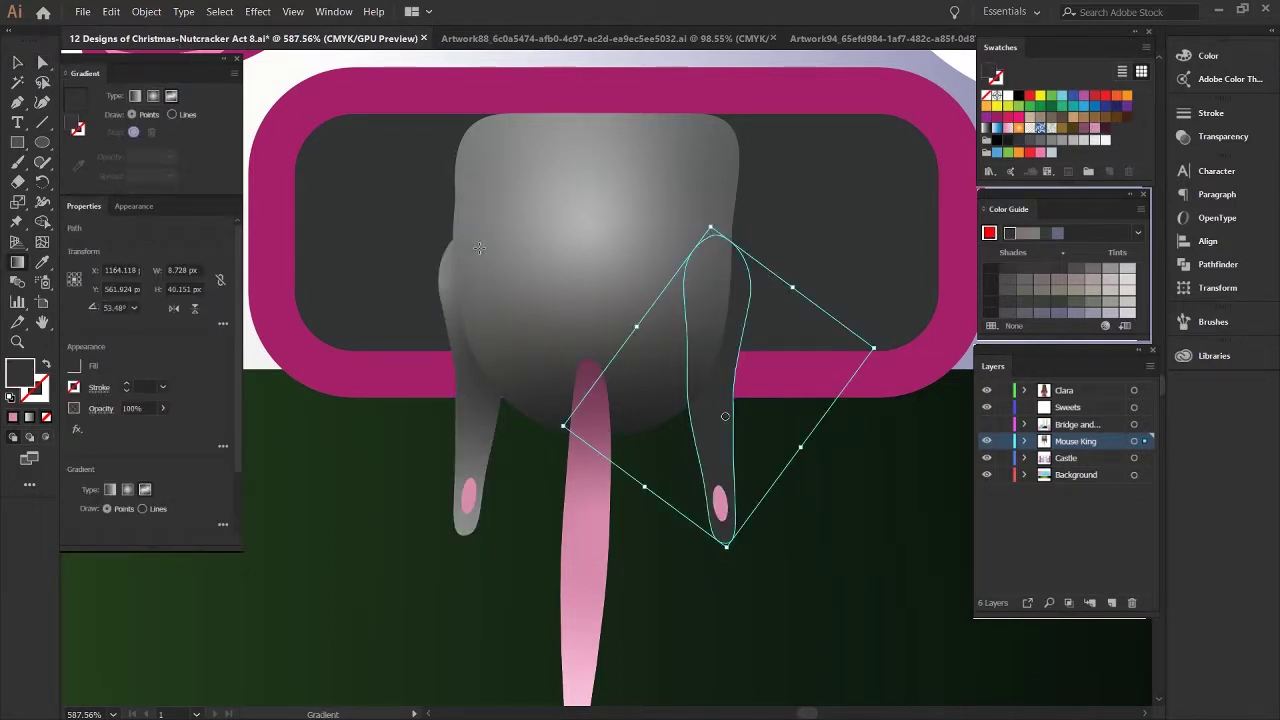
key(g)
click(701, 380)
Reshape the upper part of the mouse's body by adjusting the anchor points and handles along its top corners and sides.
scroll(601, 368, down, 5)
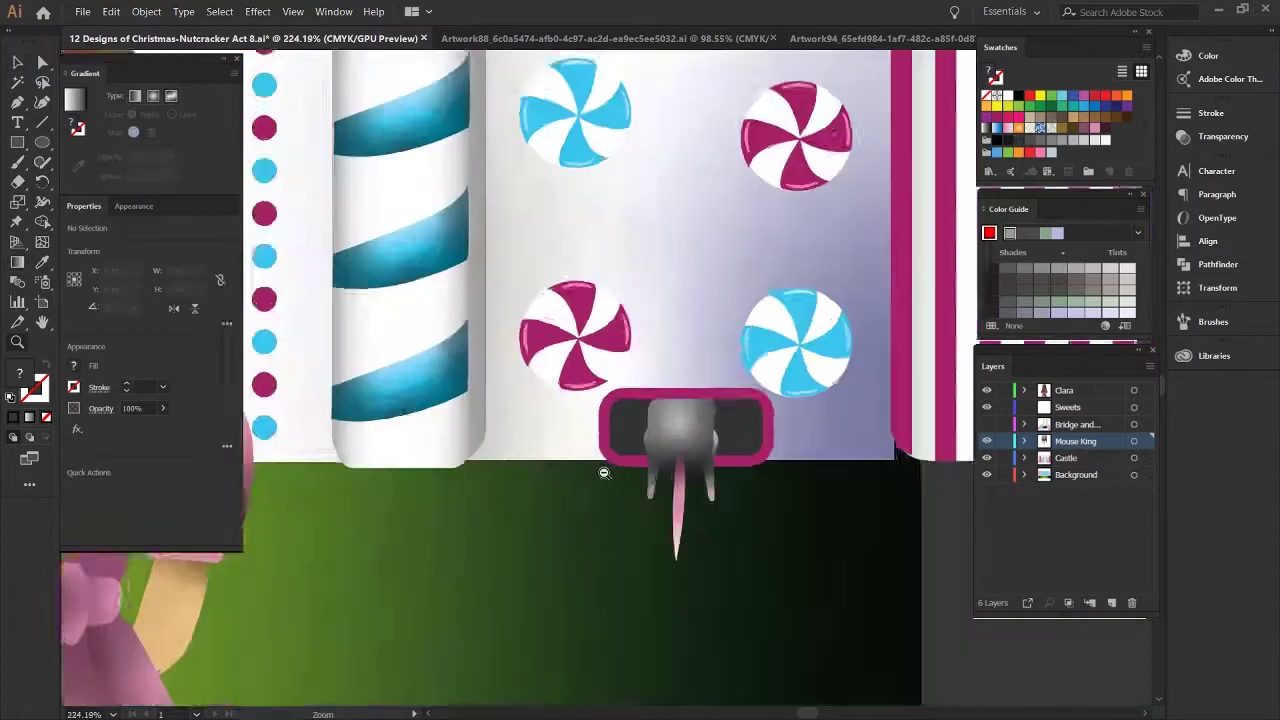
scroll(766, 386, up, 6)
key(a)
click(743, 422)
click(706, 355)
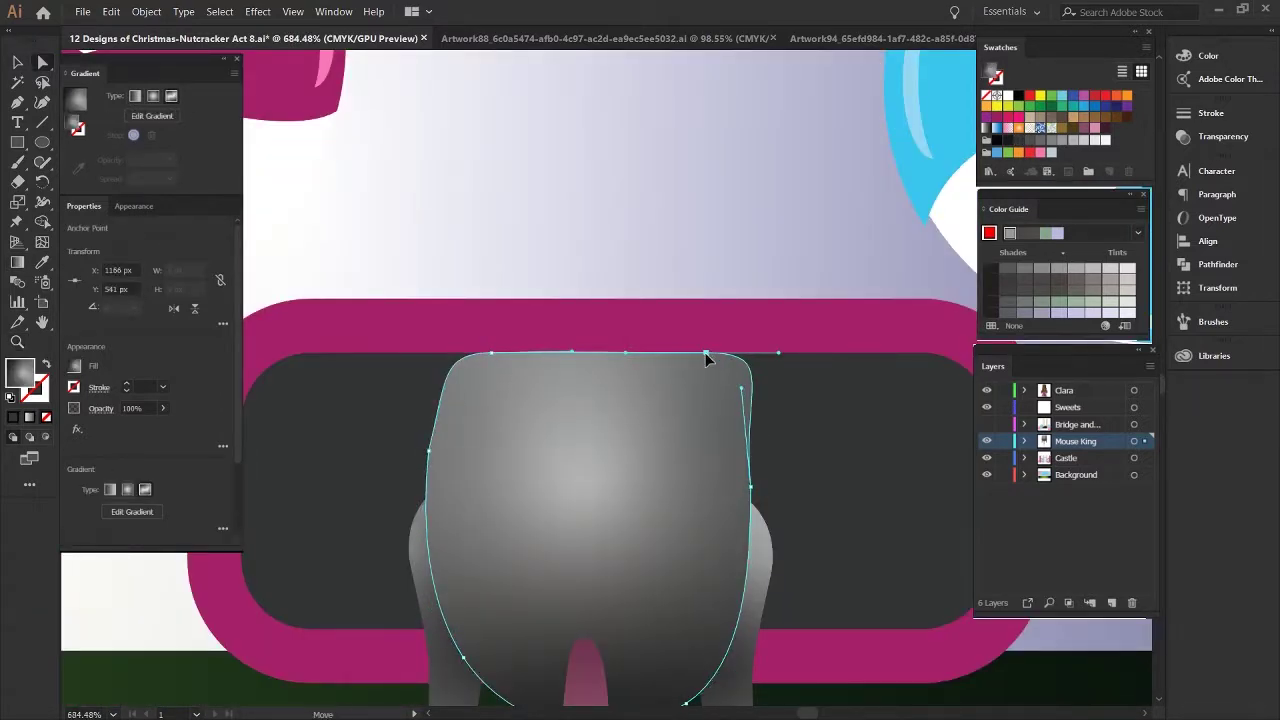
click(741, 393)
drag(430, 455, 435, 355)
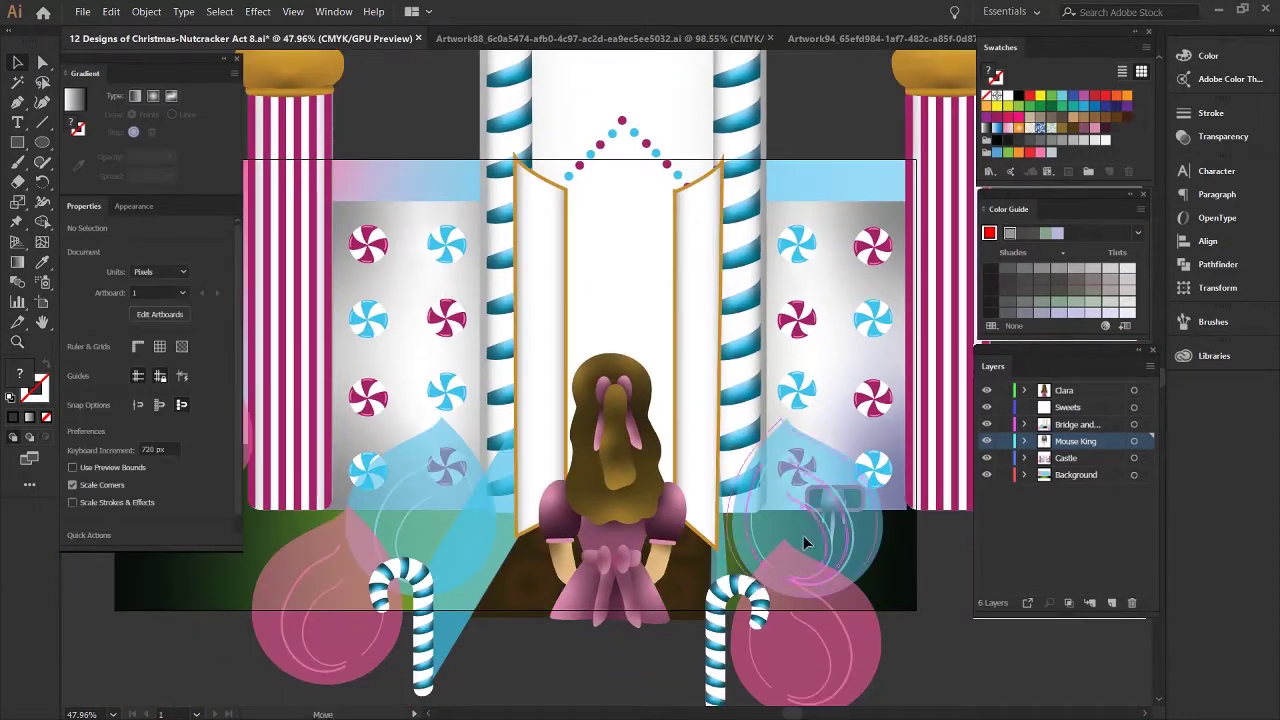
Reposition the translucent pink candy drops in front of the castle, beside the candy canes.
click(845, 625)
click(872, 585)
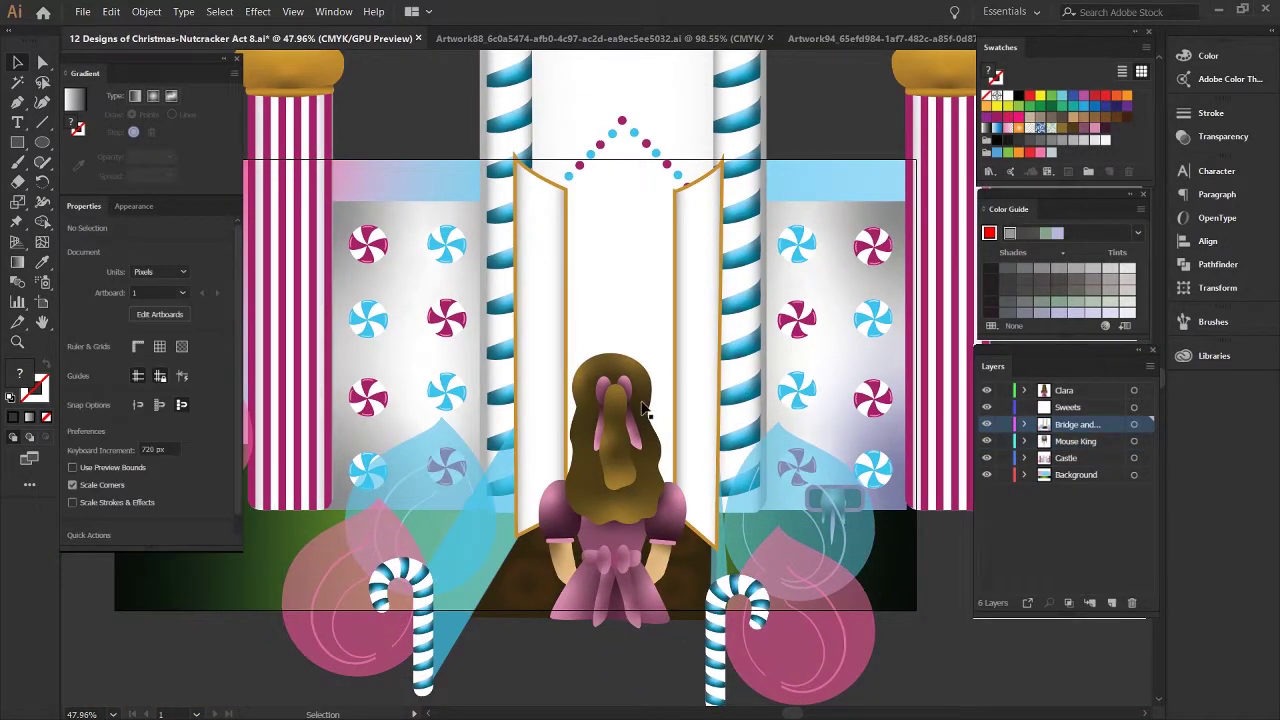
drag(645, 410, 600, 453)
Draw a brown rectangle about 219 by 216 px between the open doors and shade it with a freeform gradient.
key(m)
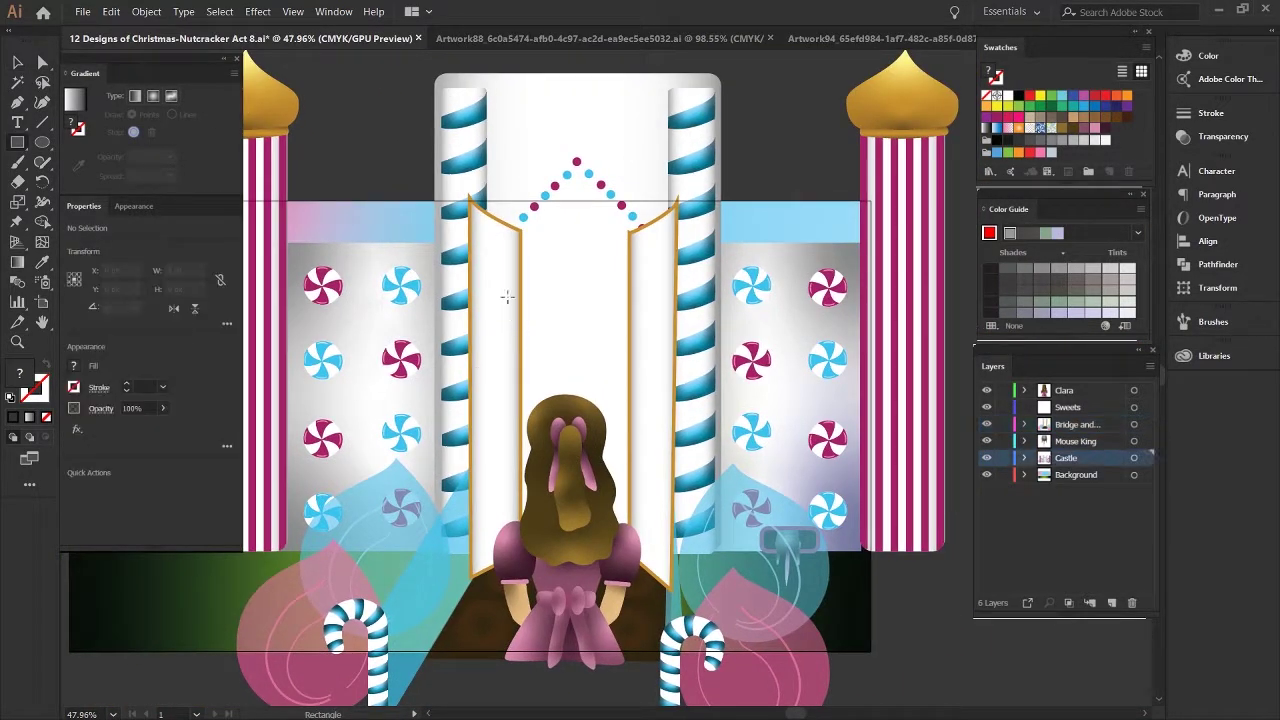
drag(507, 296, 648, 394)
key(v)
drag(603, 334, 580, 235)
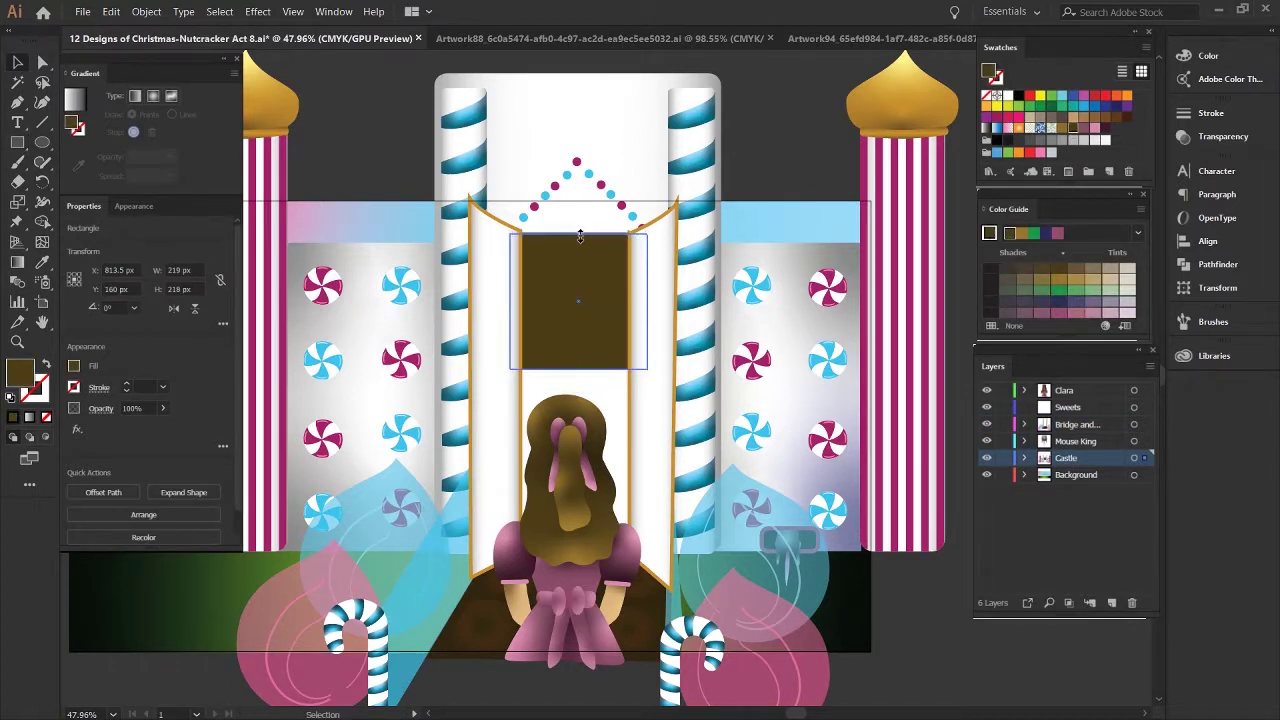
key(g)
click(529, 343)
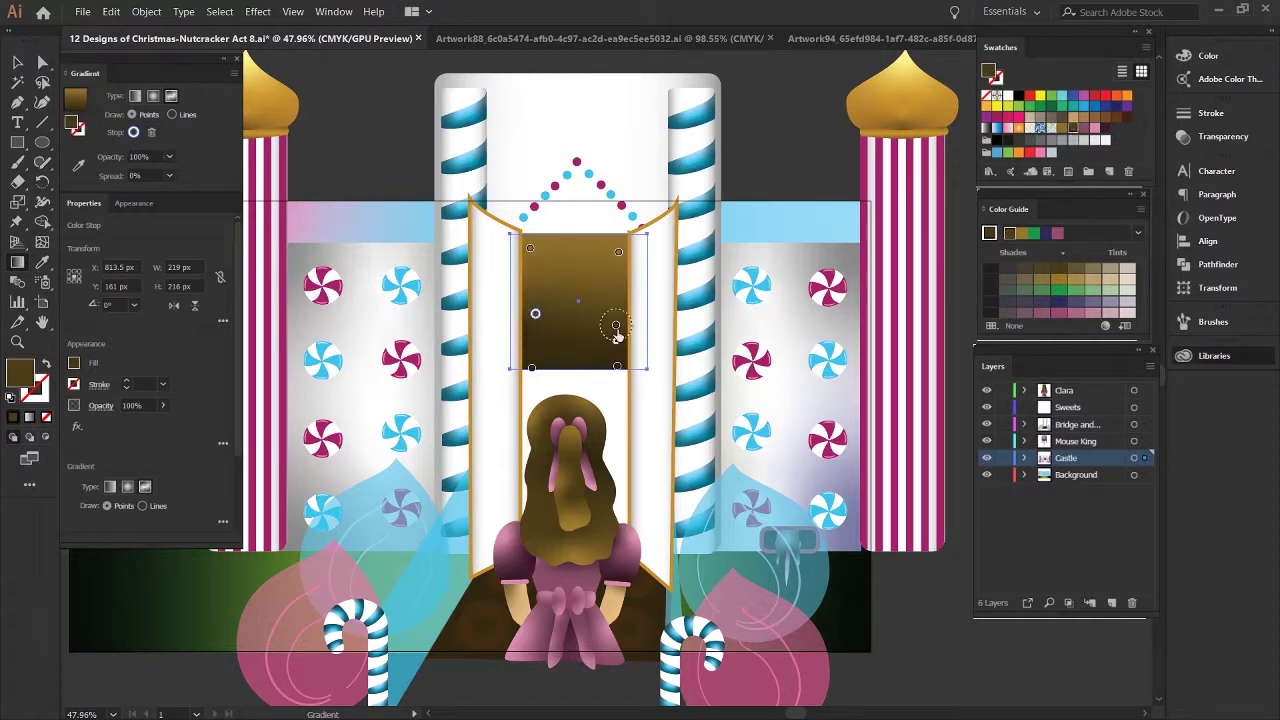
Adjust the corner points of both open doors so their inner edges widen the doorway.
key(v)
key(ctrl+shift+a)
key(a)
click(655, 373)
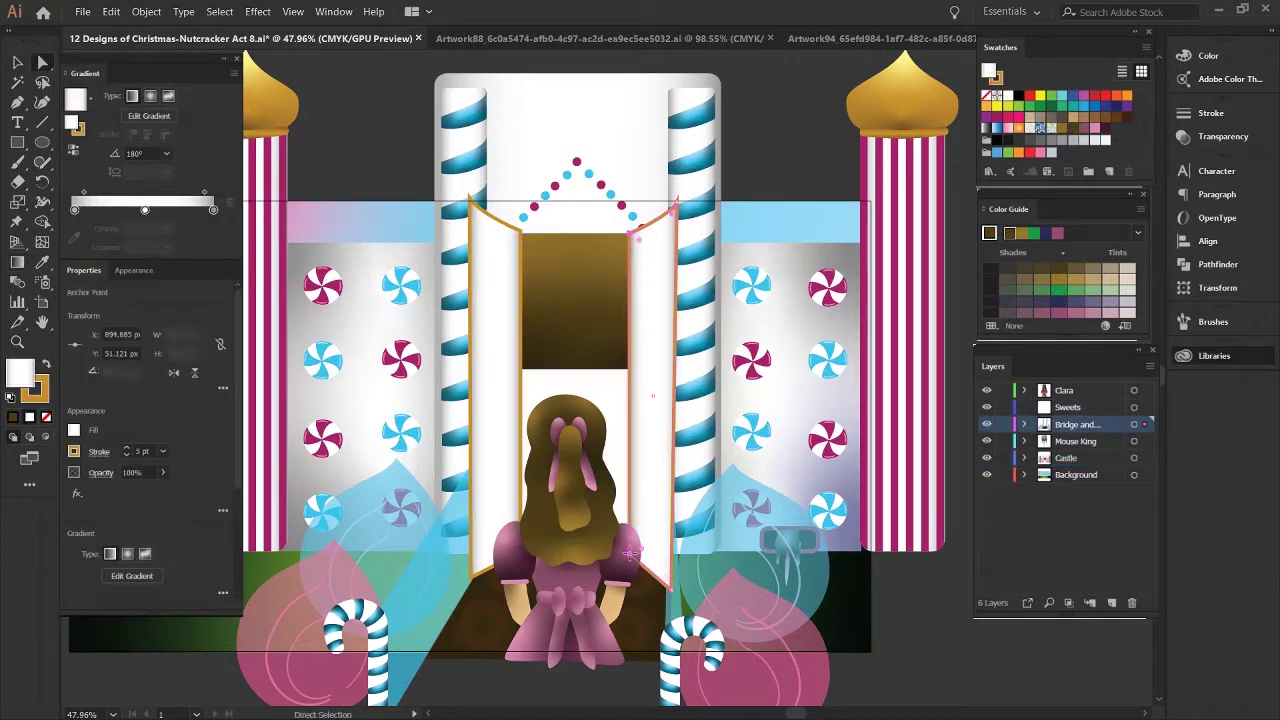
click(676, 218)
key(ctrl+shift+a)
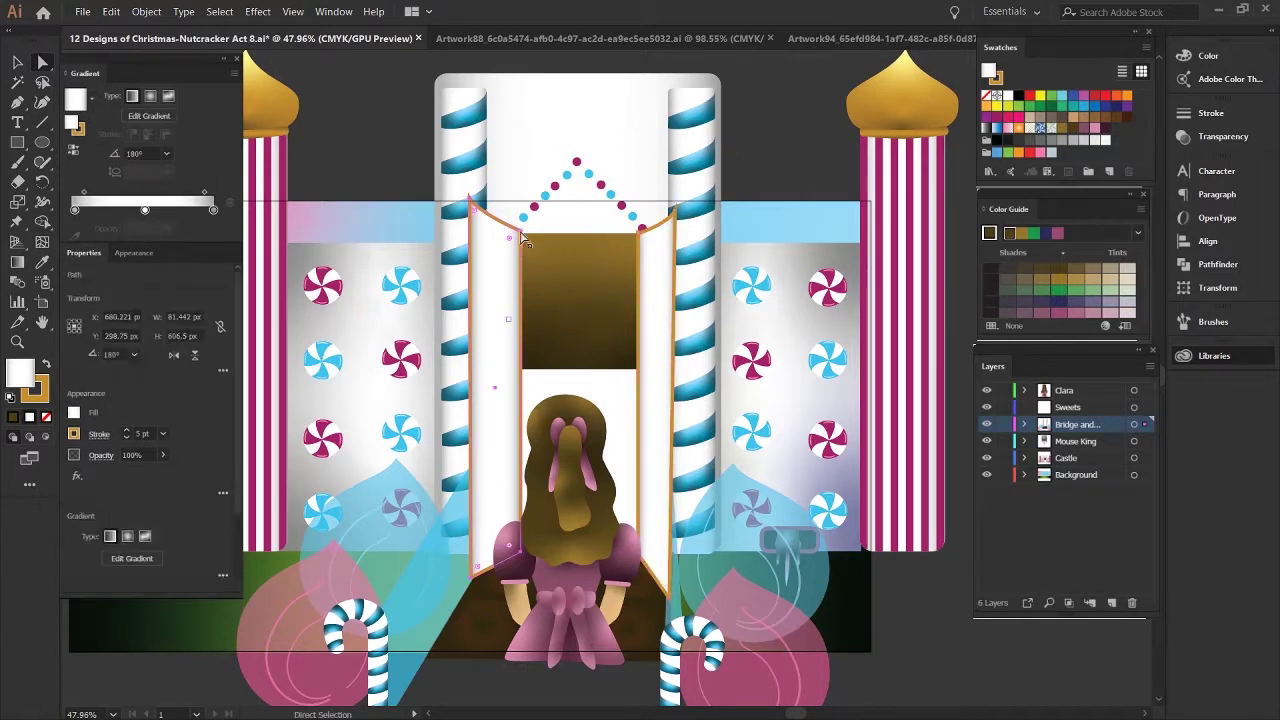
click(503, 234)
drag(508, 234, 516, 232)
key(ctrl+shift+a)
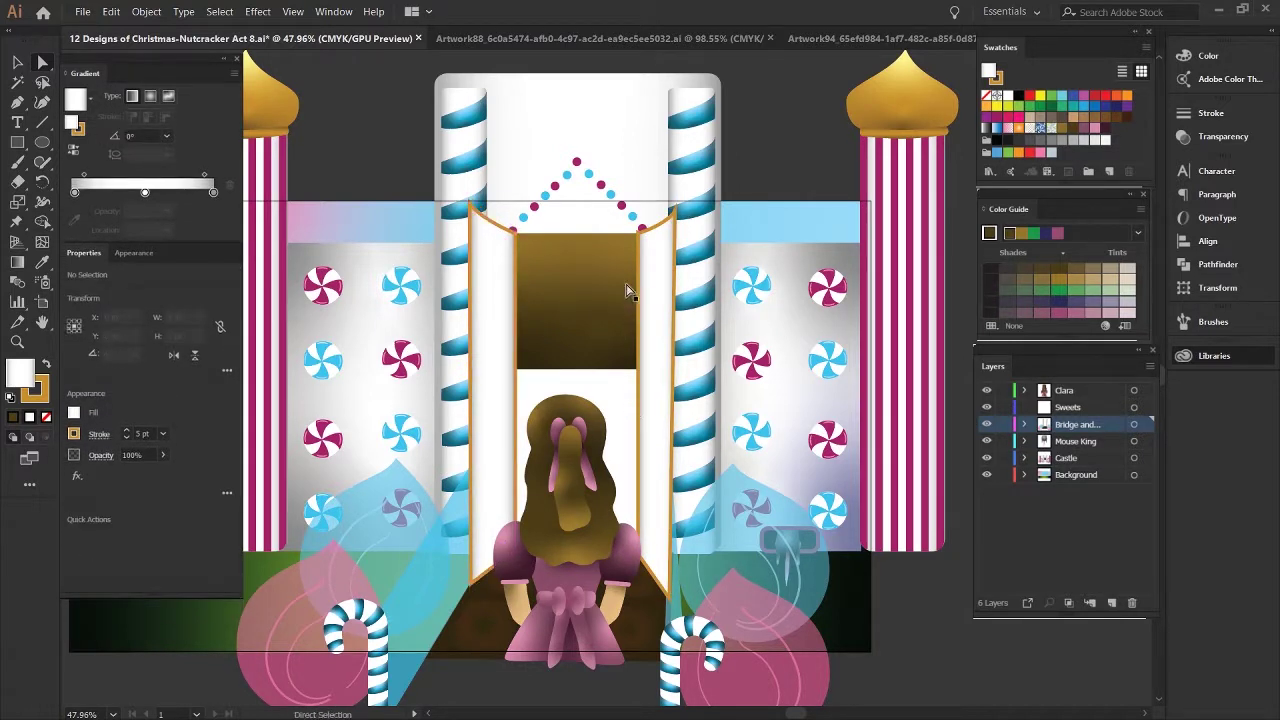
Place a row of five small pink peppermint copies above the brown rectangle, under the dotted gable.
key(v)
drag(751, 360, 566, 222)
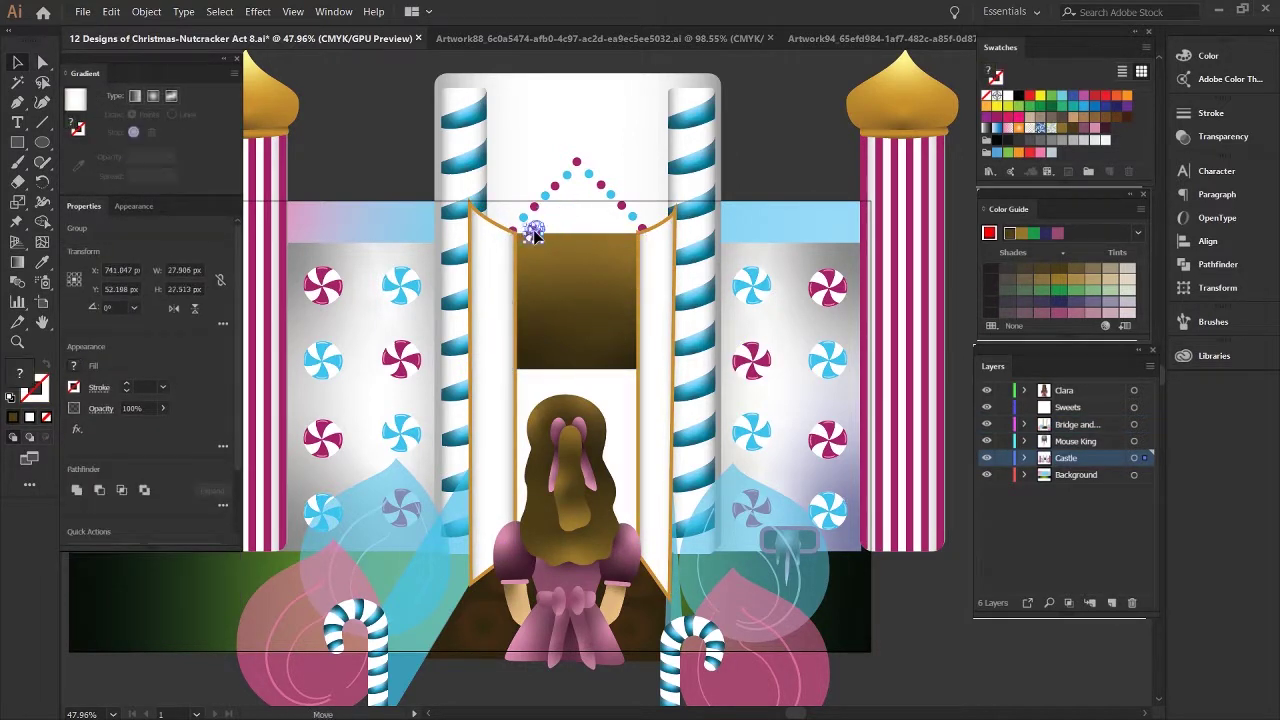
key(ctrl+d)
shift+click(538, 232)
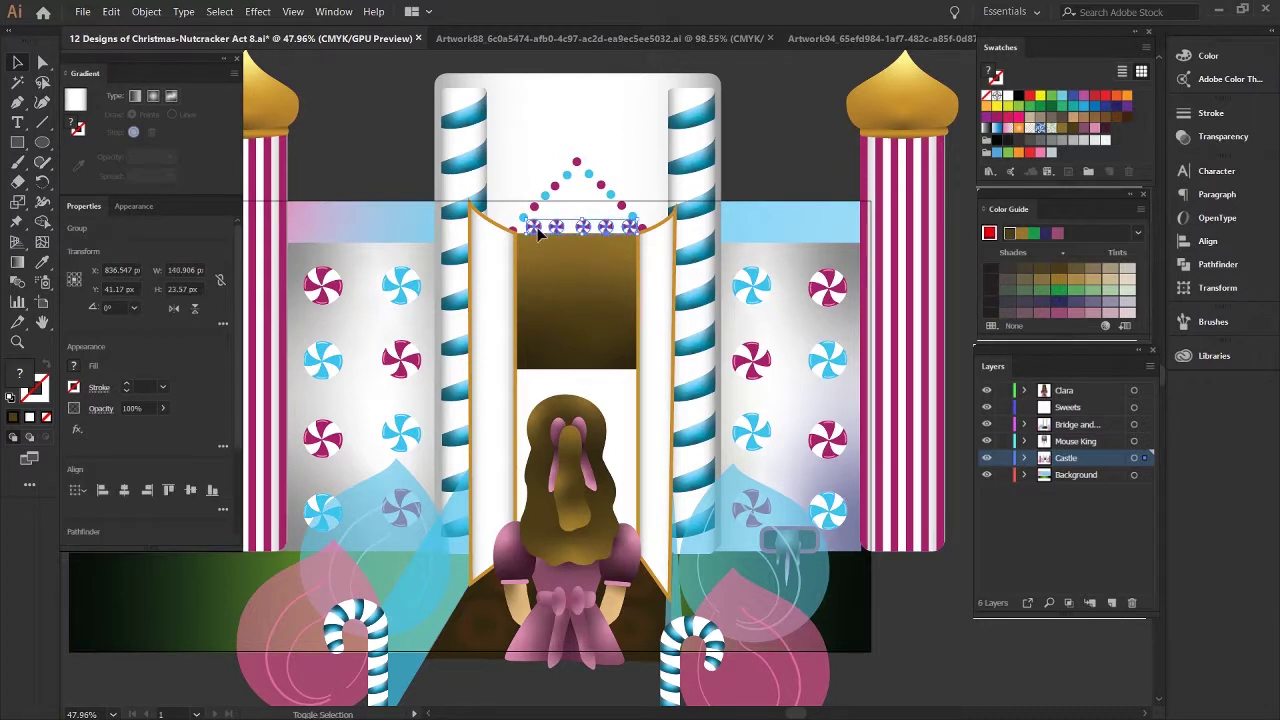
key(ctrl+shift+a)
click(632, 228)
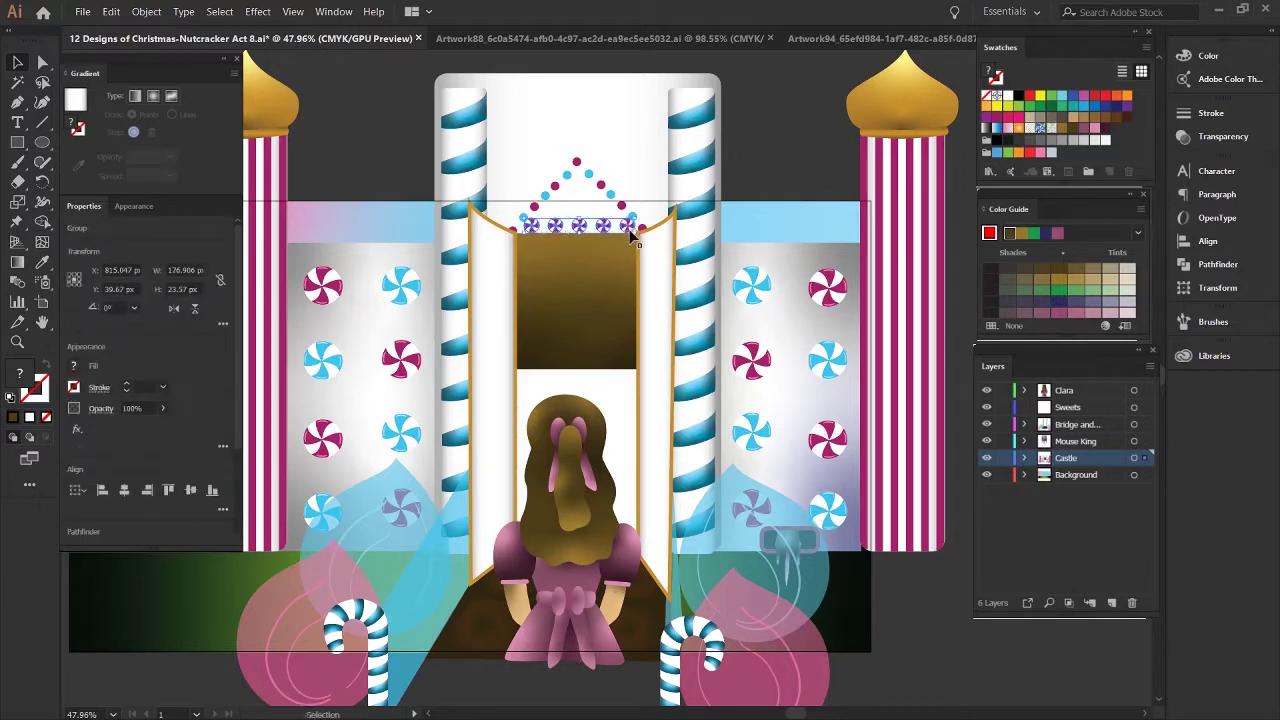
key(ctrl+shift+a)
Build a grey triangle from a square of about 201 px and fit it behind the dotted gable outline.
drag(561, 213, 410, 213)
drag(783, 223, 914, 229)
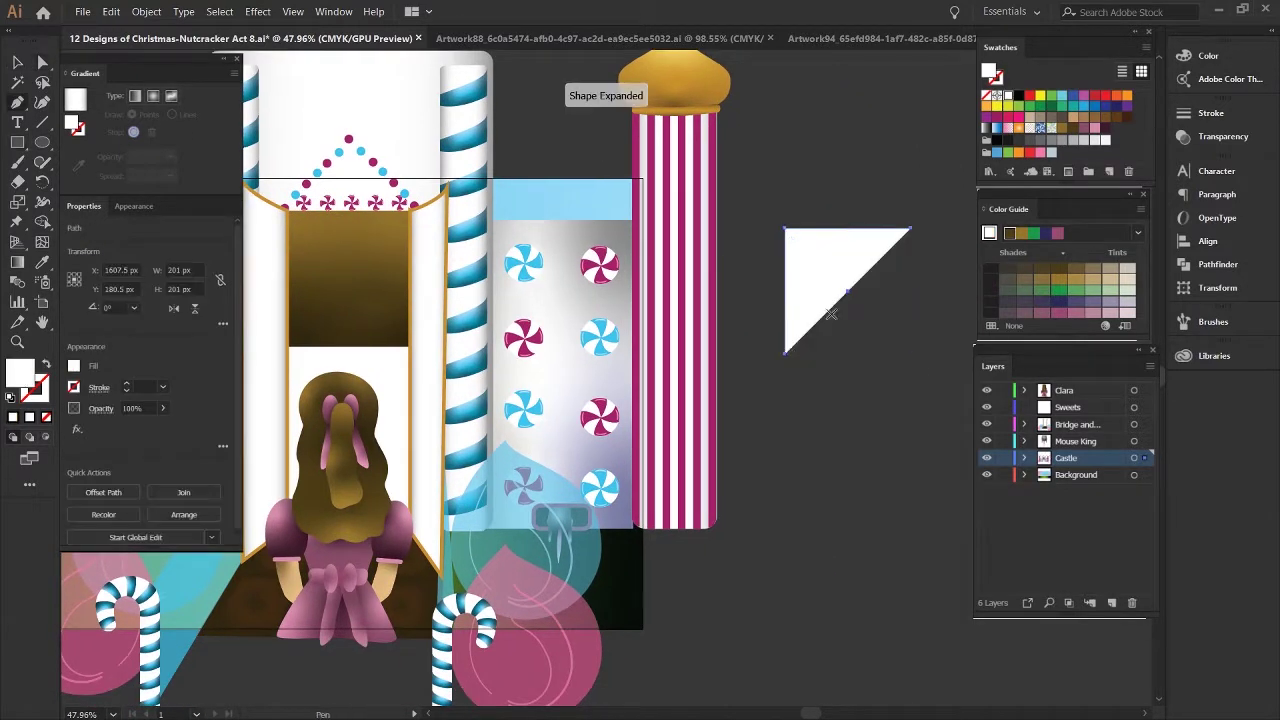
click(1003, 305)
drag(895, 292, 390, 213)
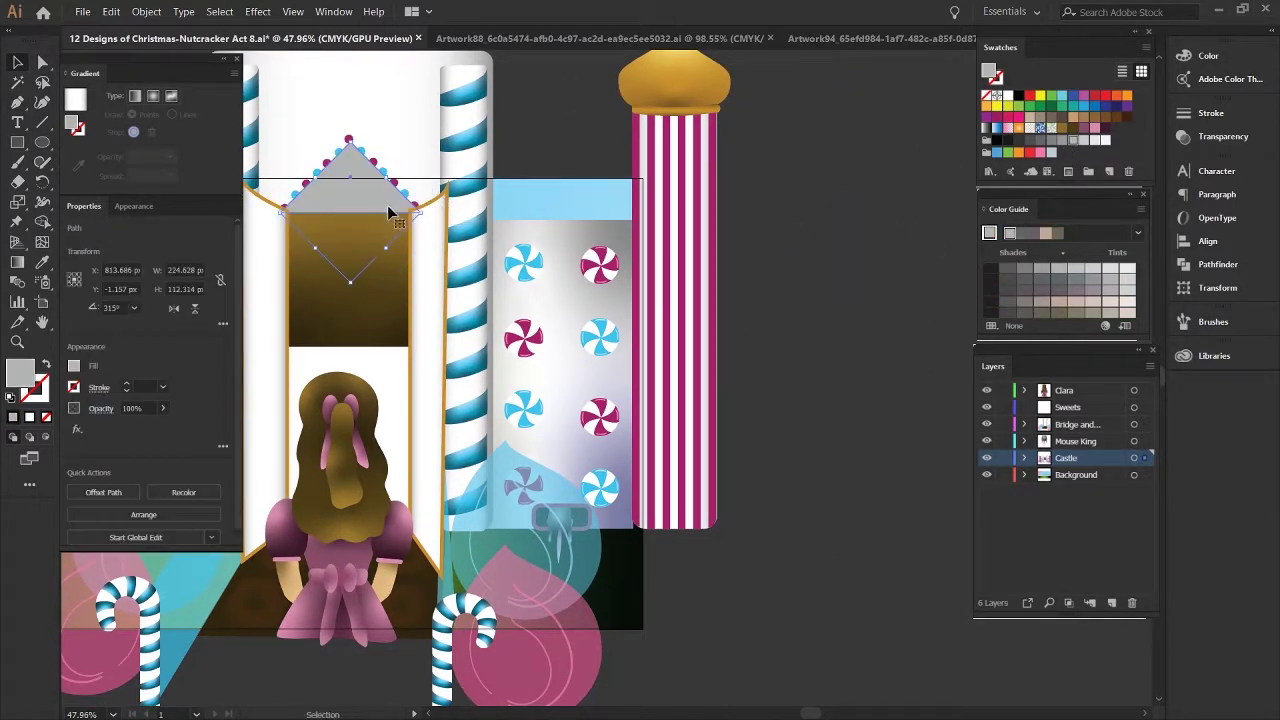
key(ctrl+[)
key(ctrl+shift+a)
Add a light blue rectangle about 223 by 303 px below the brown panel and decorate it with grouped white dots.
drag(397, 262, 594, 258)
scroll(613, 294, up, 3)
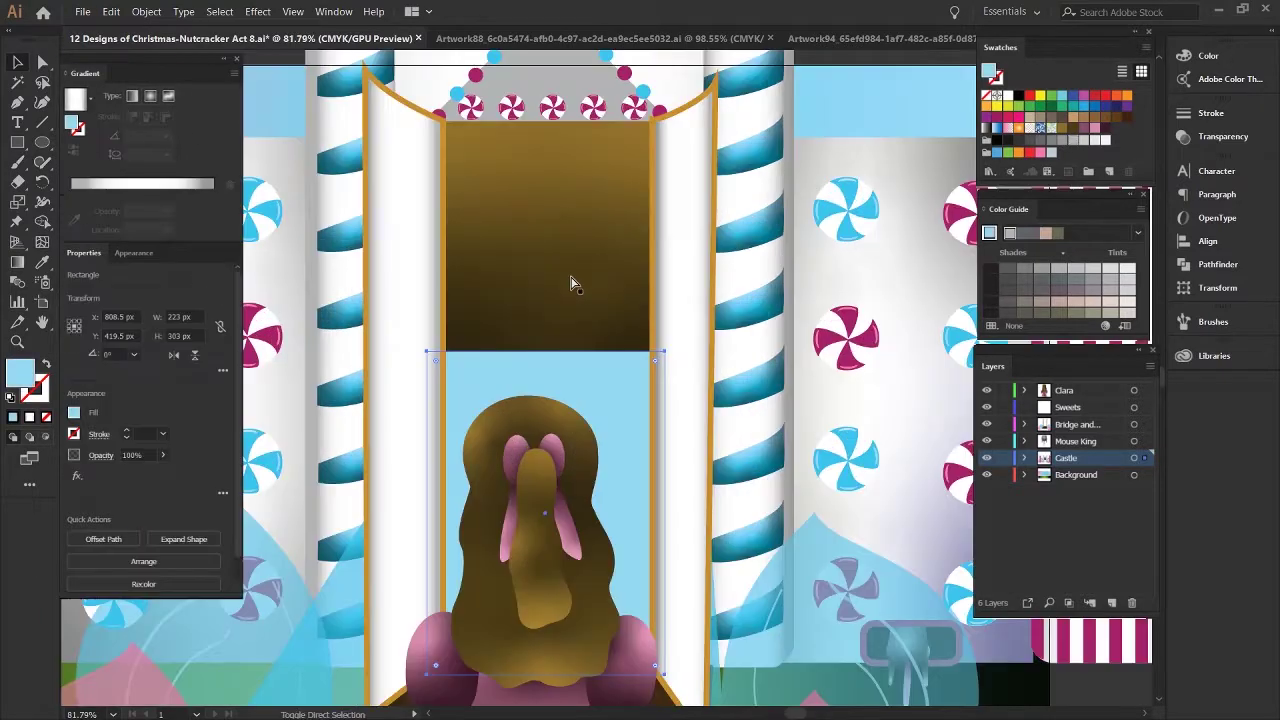
scroll(571, 277, up, 1)
key(l)
drag(423, 414, 589, 371)
key(v)
drag(460, 369, 477, 416)
key(ctrl+g)
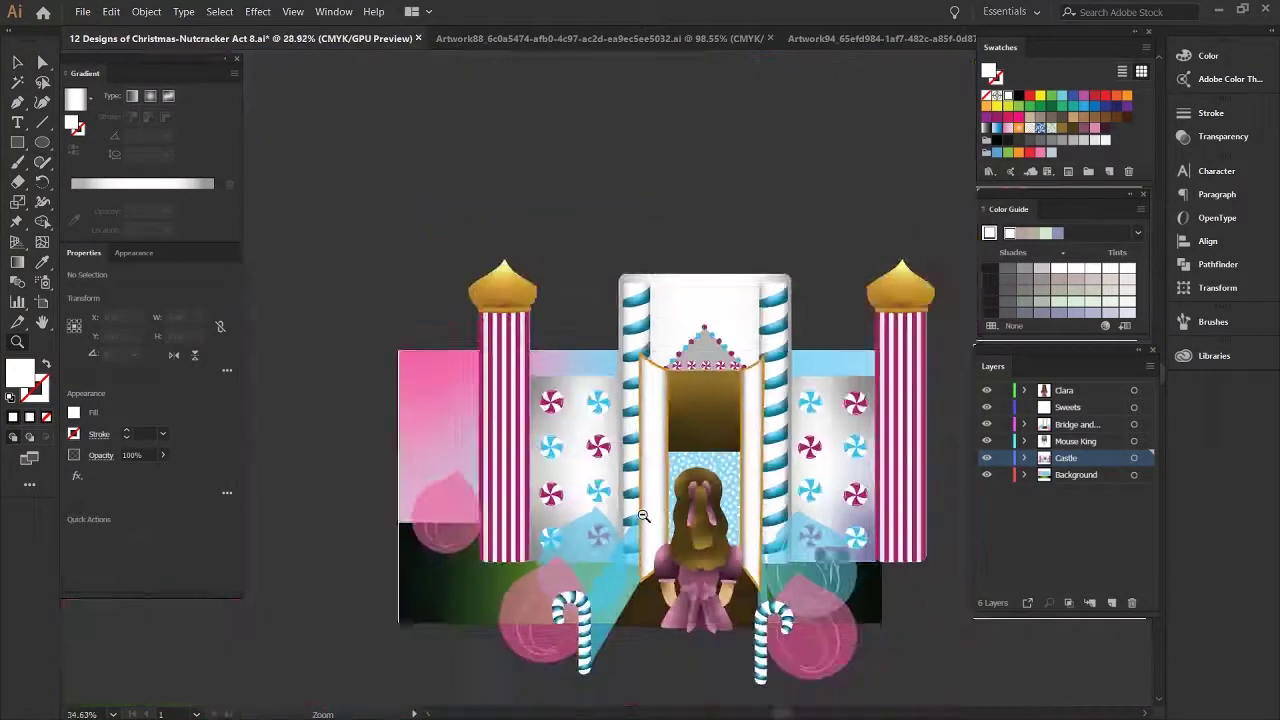
Give the brown panel a gold outline and shorten it from its upper edge.
scroll(627, 449, up, 3)
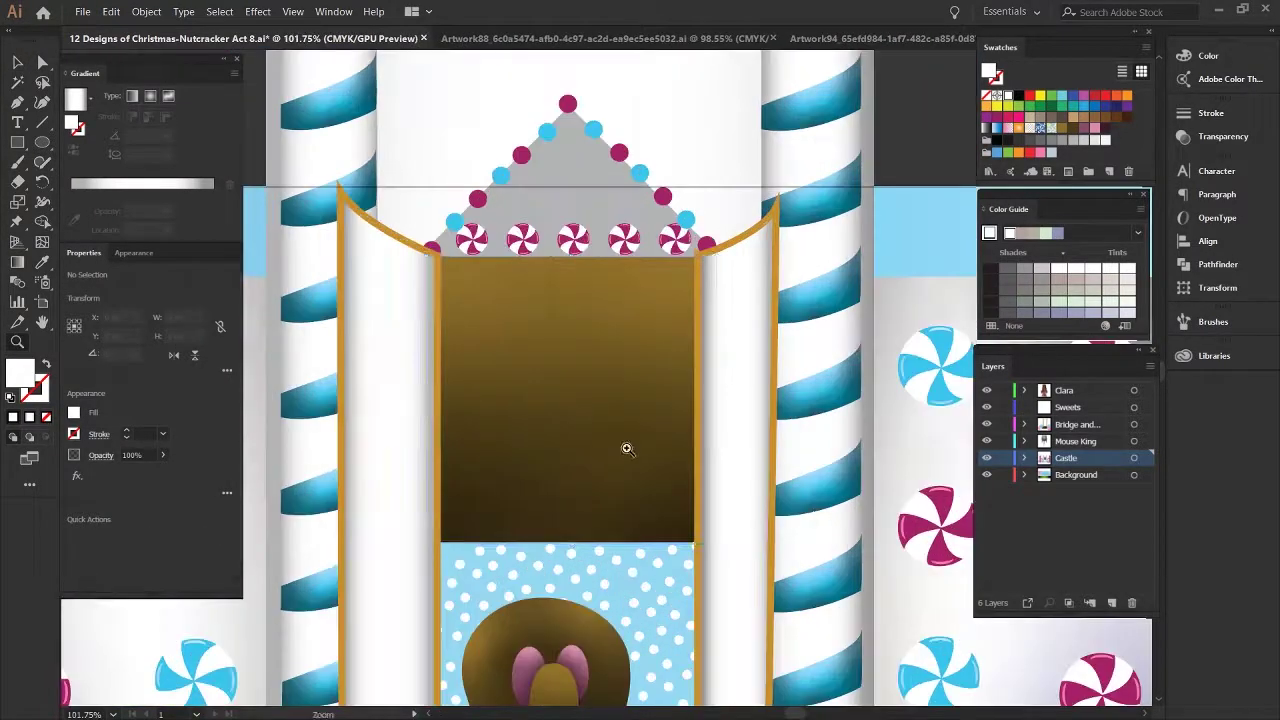
key(v)
click(776, 300)
click(502, 507)
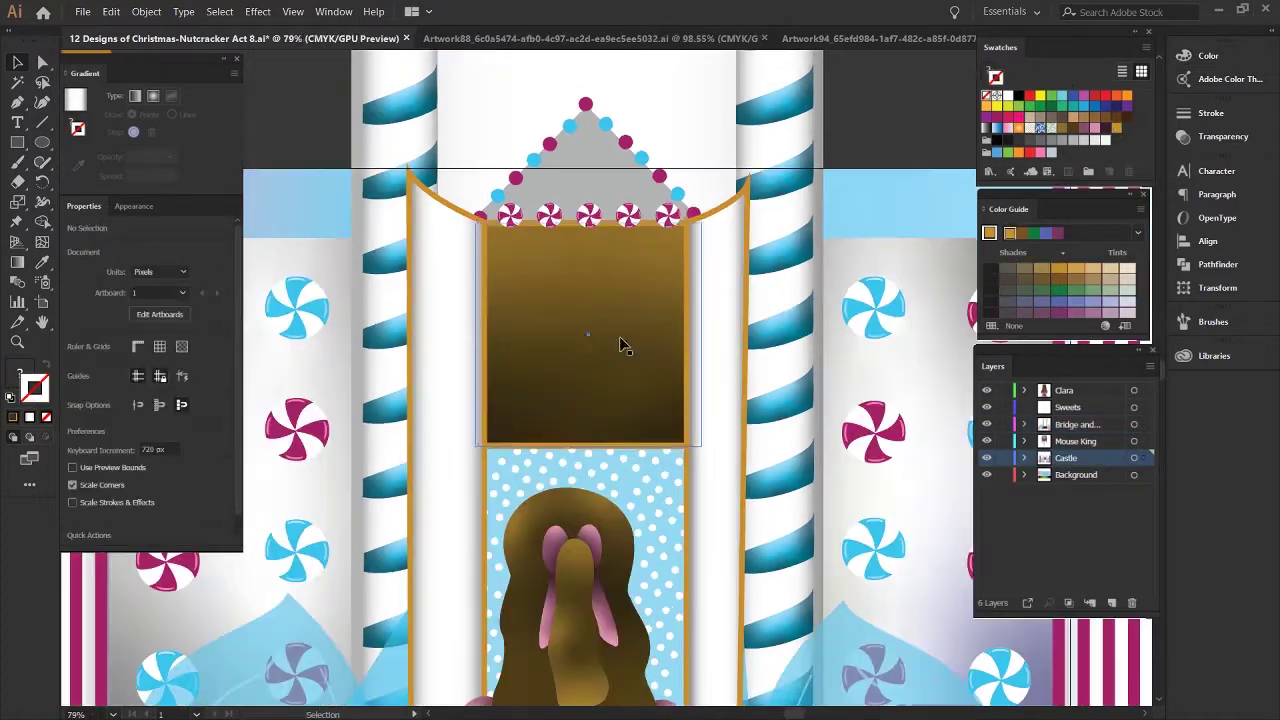
click(554, 289)
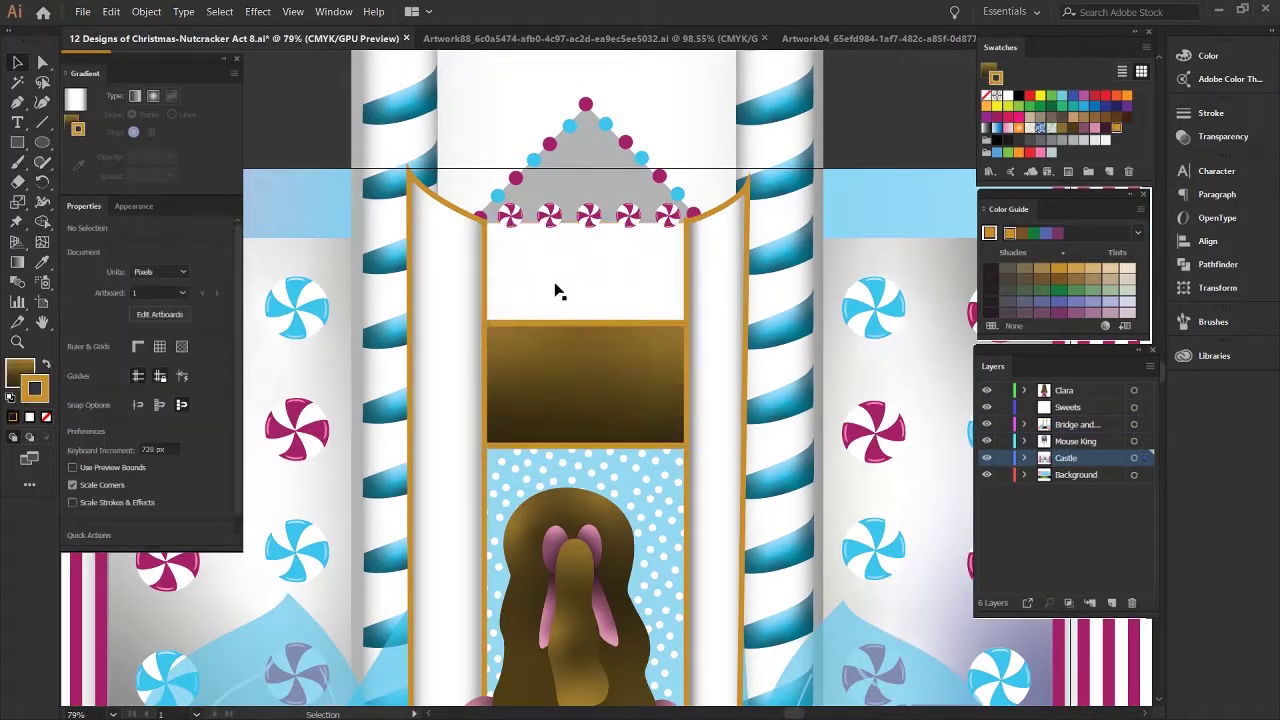
Fill the triangular gable with a freeform gradient and recolor its points.
click(171, 96)
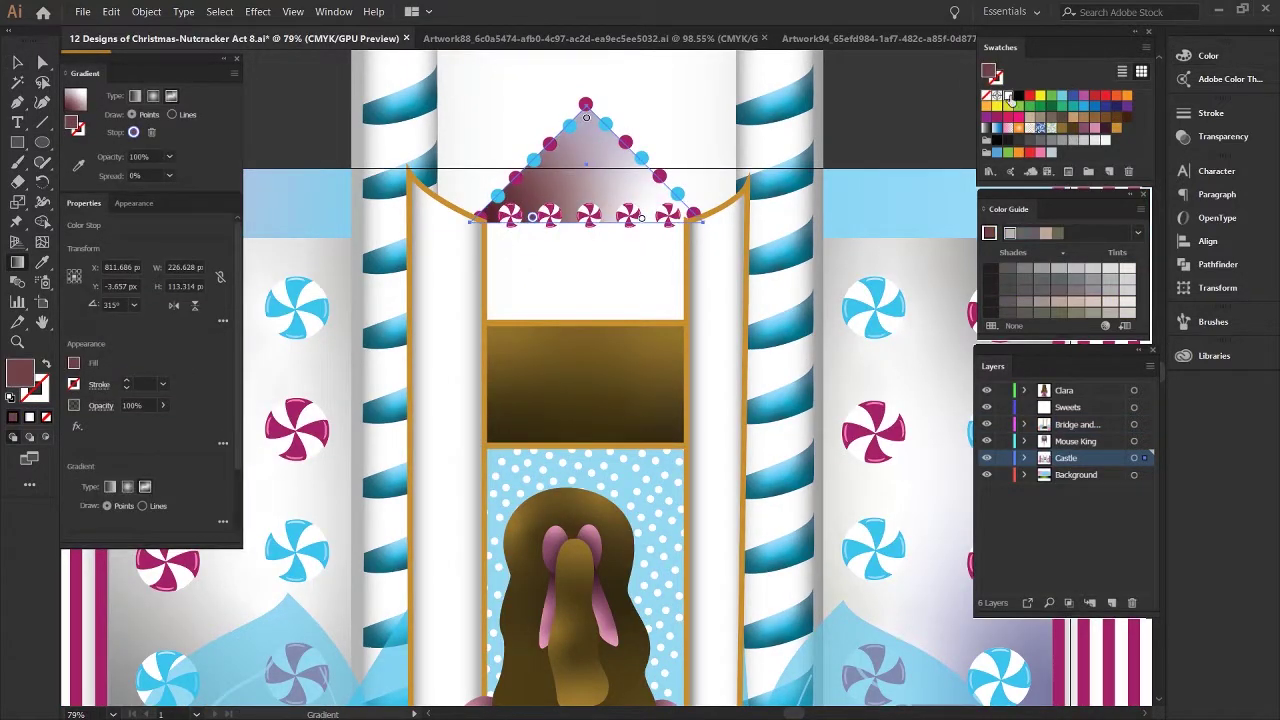
key(ctrl+shift+a)
key(z)
drag(680, 334, 626, 292)
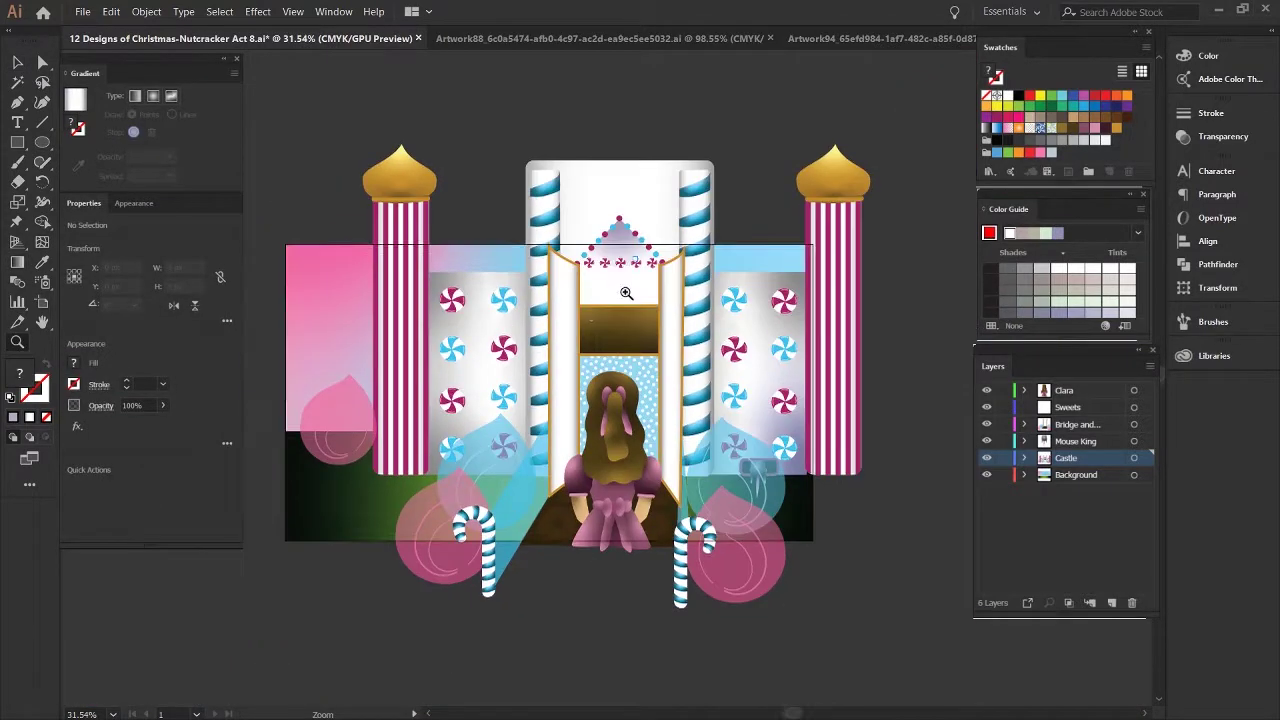
Enlarge the gable to about 233 by 116.5 px and place white gradient points along its lower part.
scroll(553, 344, up, 3)
drag(777, 277, 731, 291)
key(v)
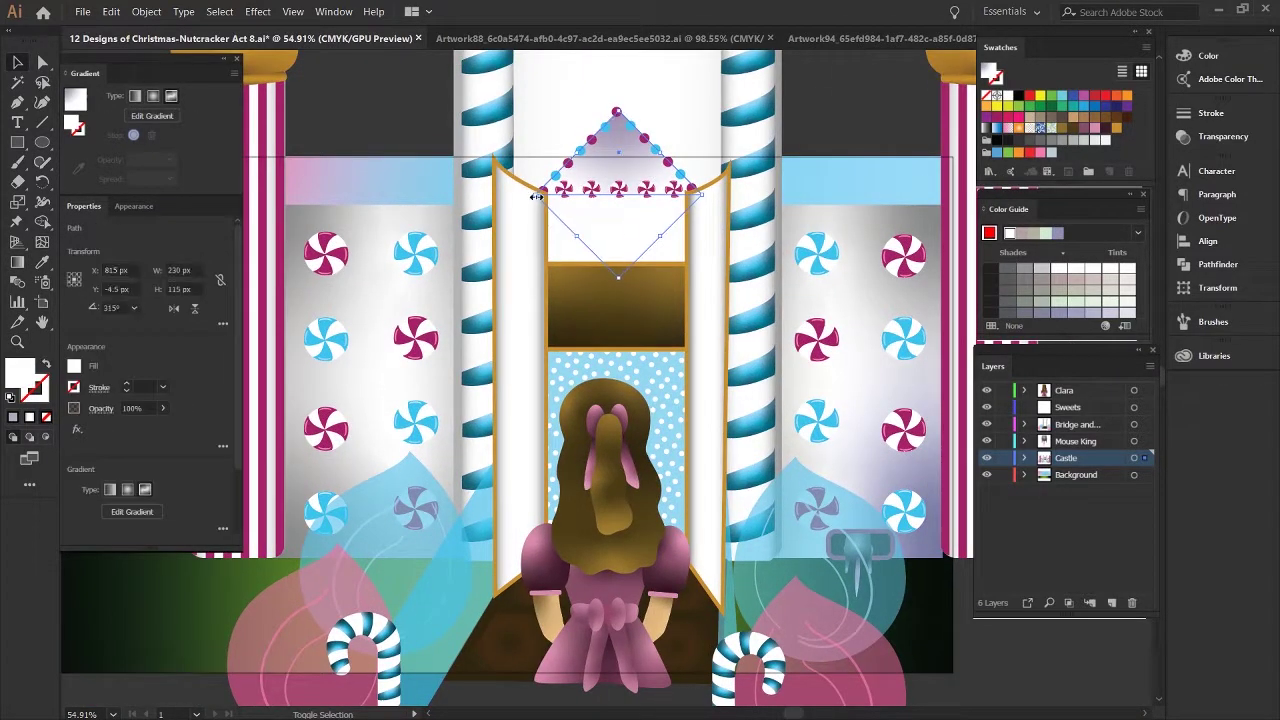
click(629, 189)
key(g)
click(620, 190)
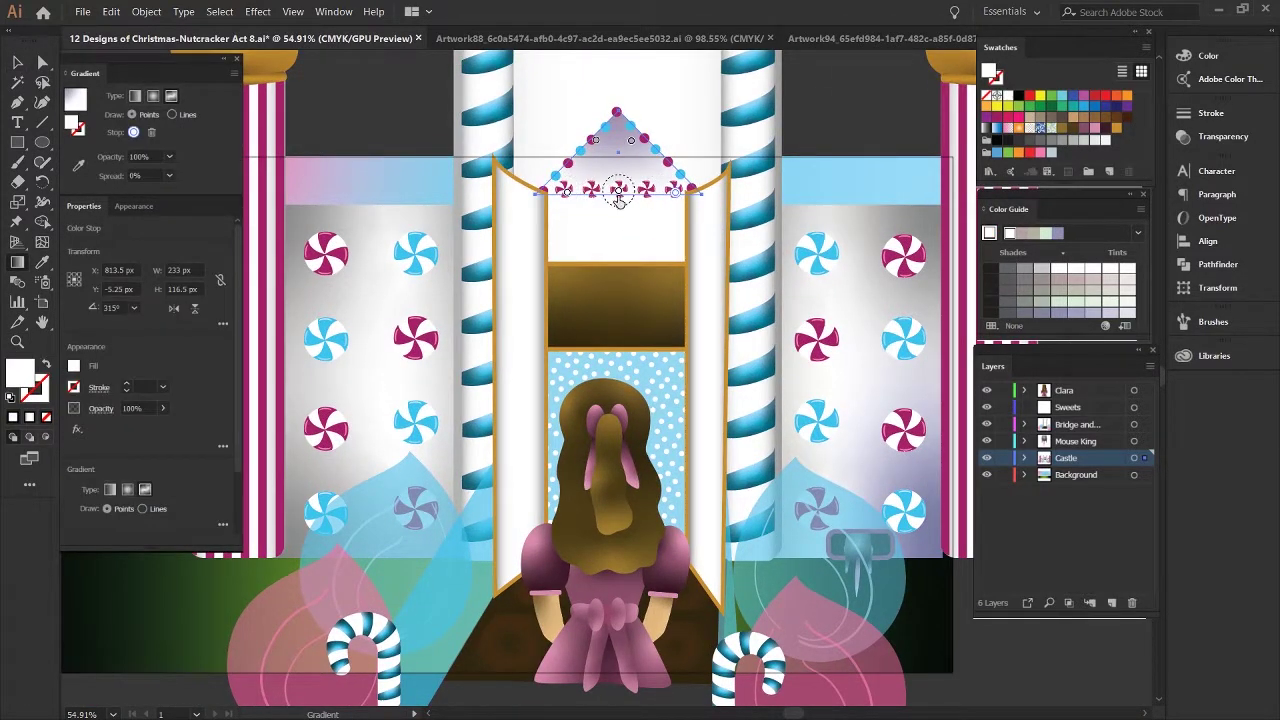
key(v)
key(ctrl+shift+a)
Copy a striped pillar, shrink it to about 13 by 93 px, and place it under the rightmost small peppermint.
scroll(676, 265, up, 1)
drag(757, 214, 605, 300)
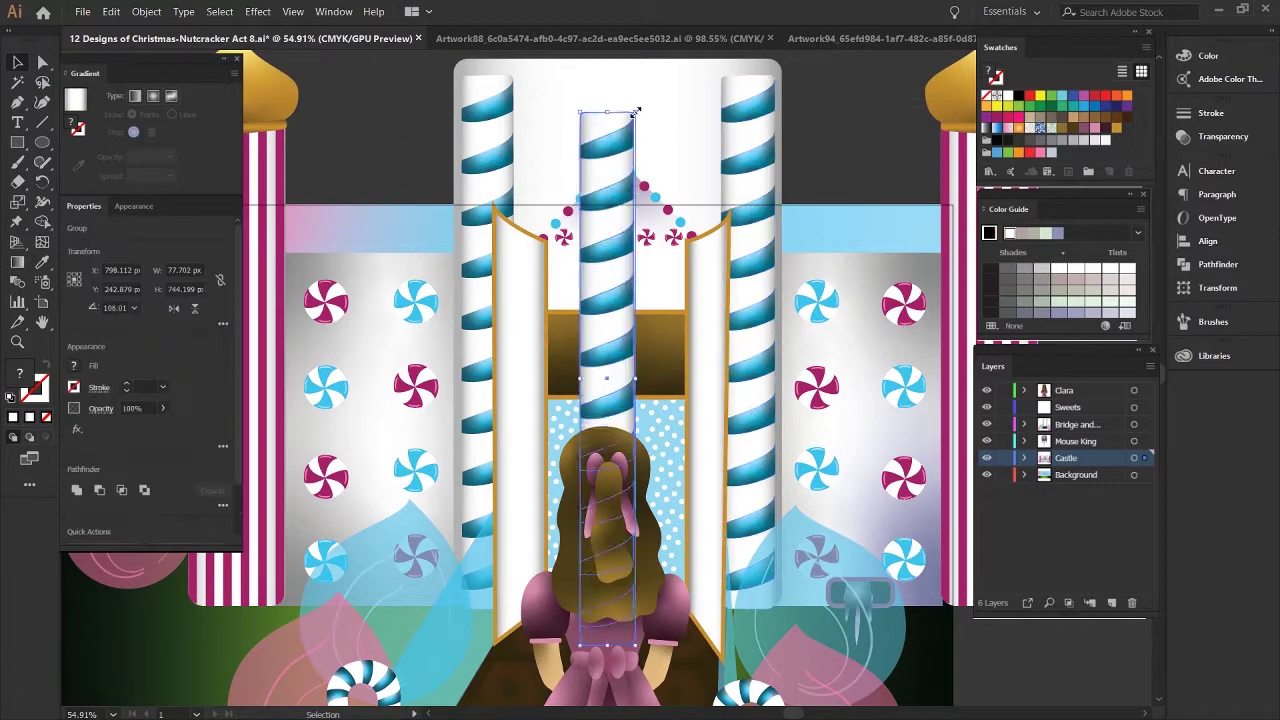
drag(620, 440, 660, 372)
scroll(668, 250, up, 5)
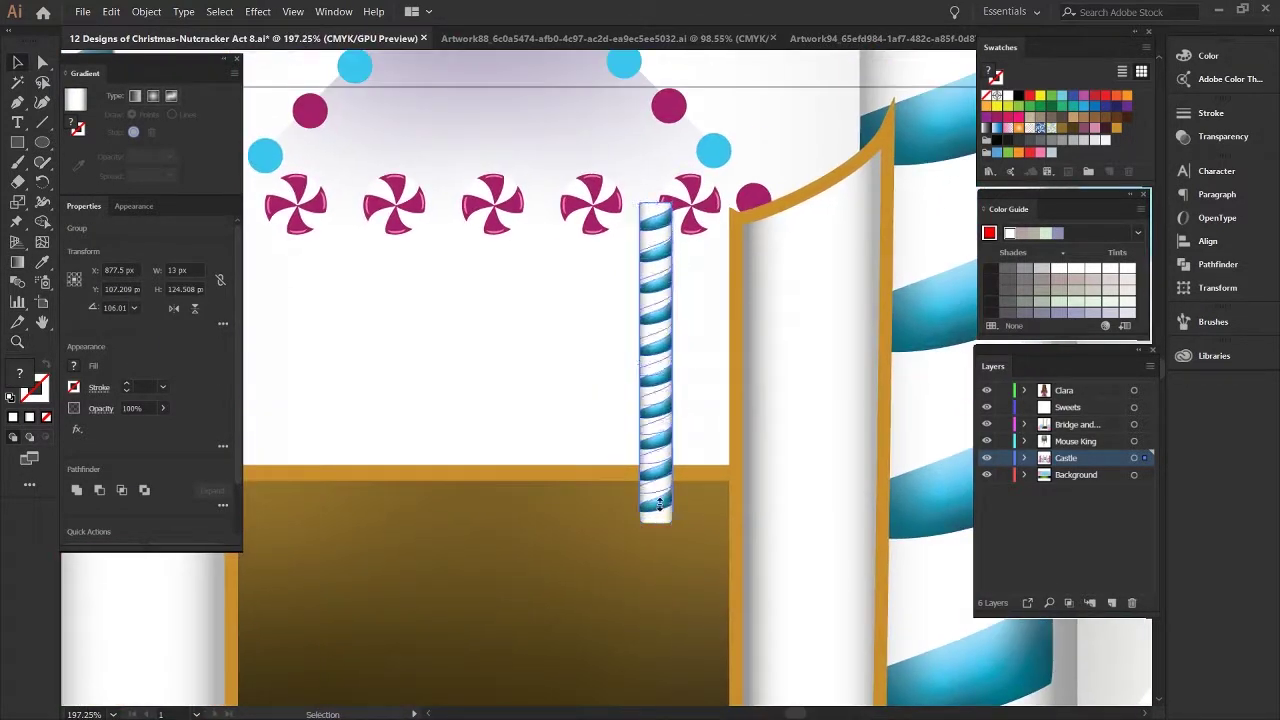
drag(656, 529, 695, 455)
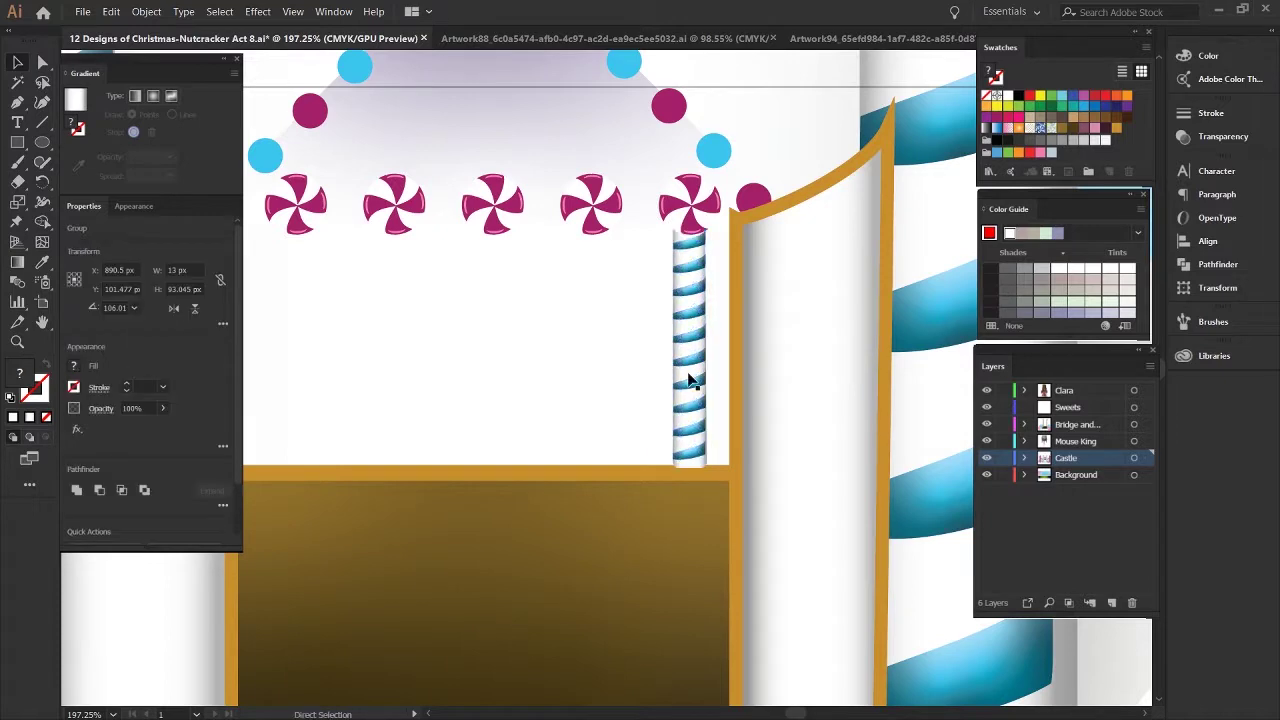
Copy the small striped pillar under the other peppermints and resize the leftmost one to about 16 by 224 px.
drag(694, 377, 405, 386)
scroll(510, 440, down, 3)
drag(510, 440, 512, 442)
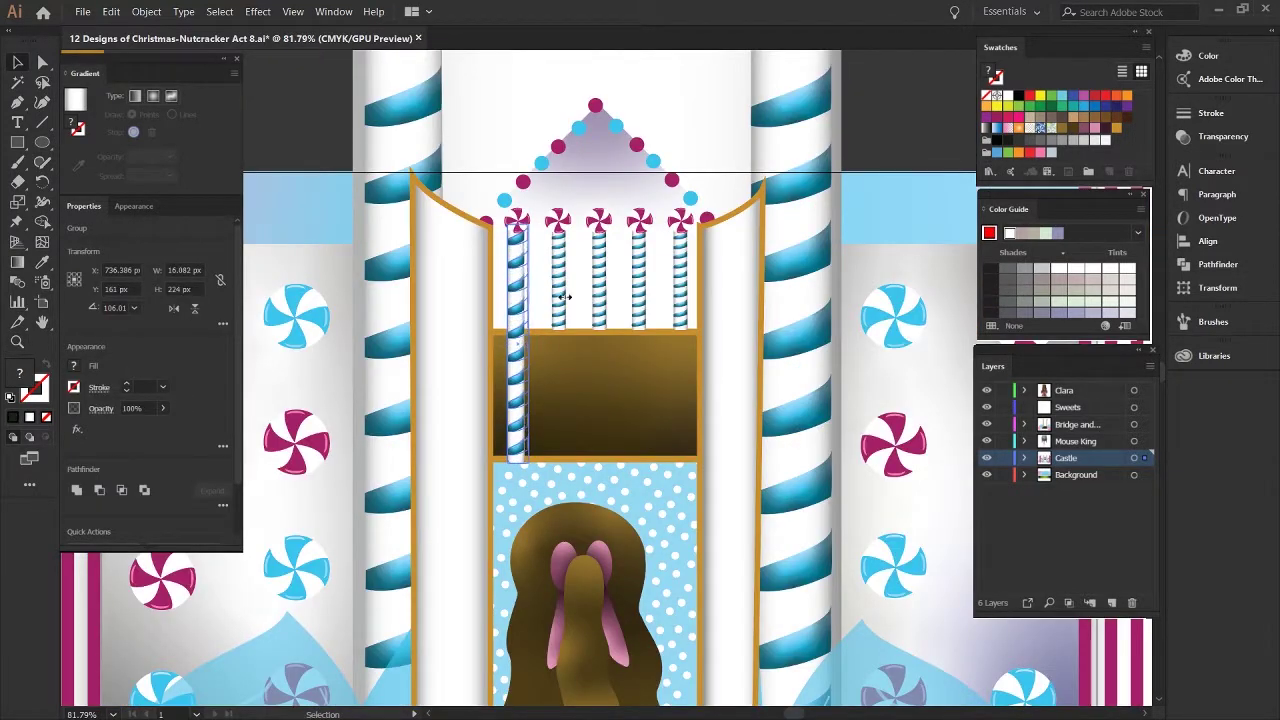
Replace the four short pillars with copies of the long striped pillar under each peppermint.
drag(545, 240, 684, 303)
key(Delete)
click(519, 322)
drag(519, 390, 681, 400)
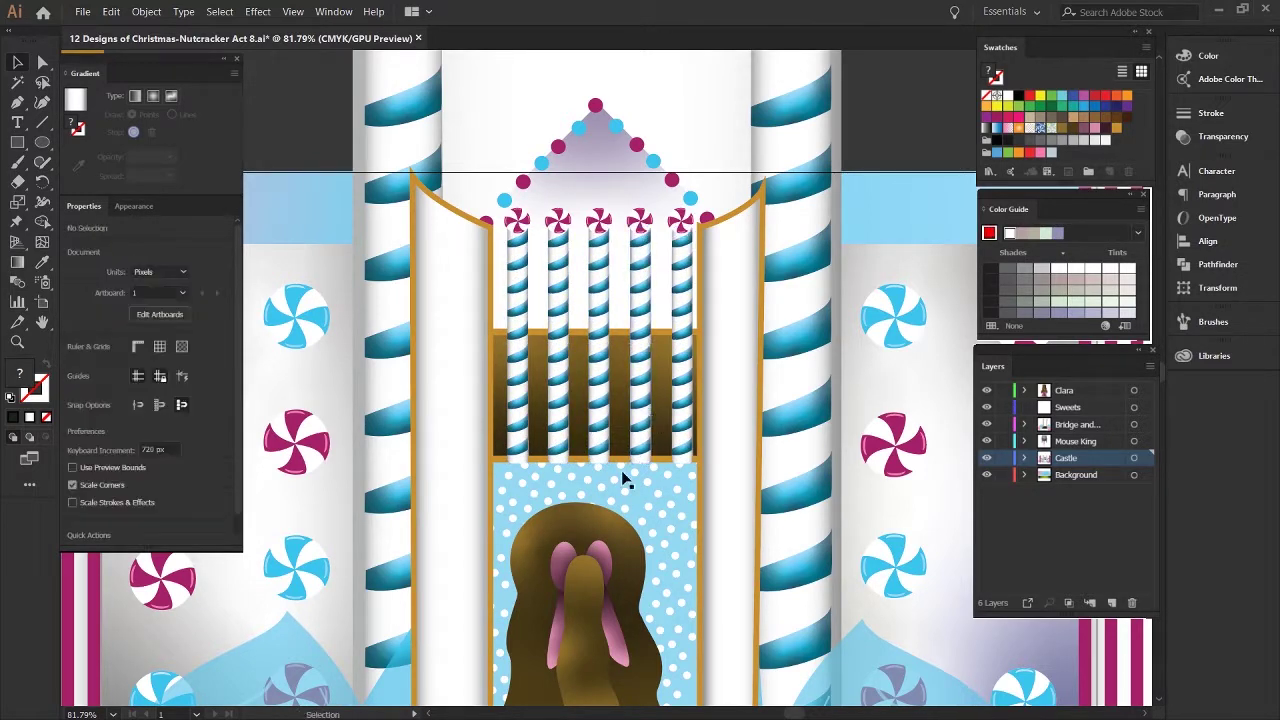
Delete the second and fourth small pillars together with the peppermints above them.
click(557, 400)
key(Delete)
click(557, 220)
key(Delete)
click(639, 220)
key(Delete)
scroll(640, 228, down, 5)
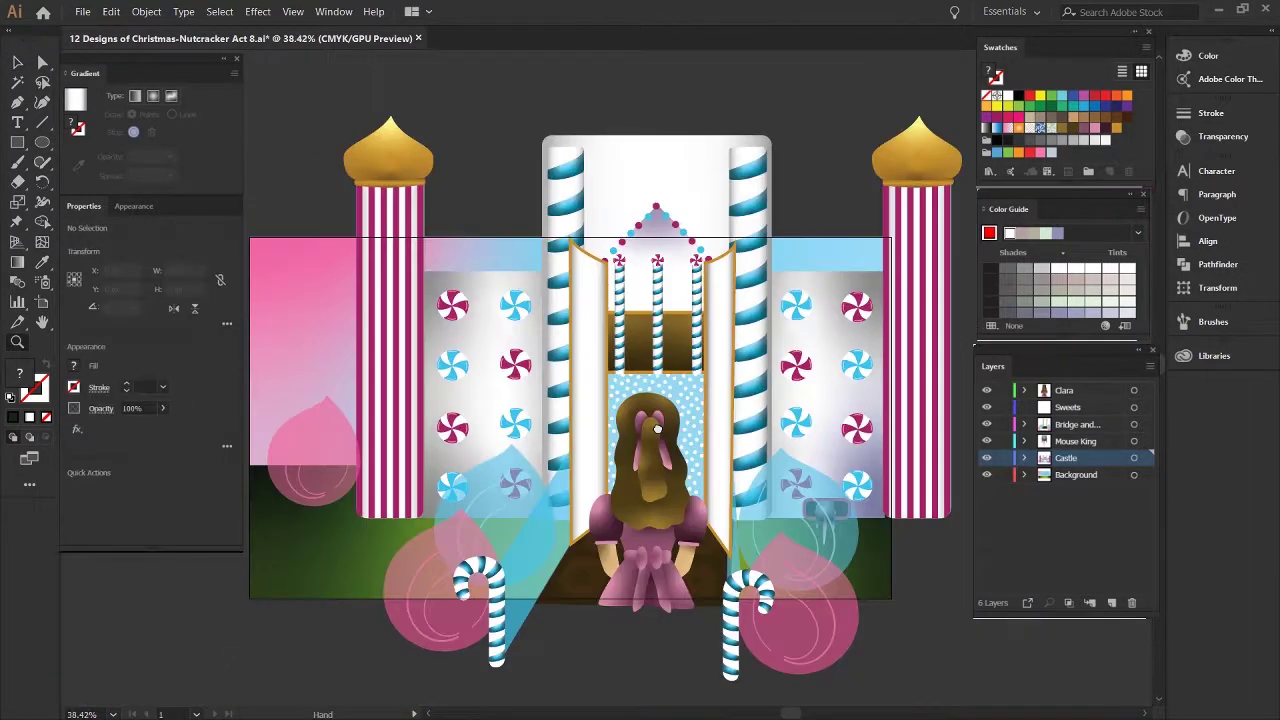
Copy a blue gable dot, shrink it to about 9 px, and place three copies in each gap between the peppermints.
scroll(687, 347, up, 8)
drag(517, 192, 538, 316)
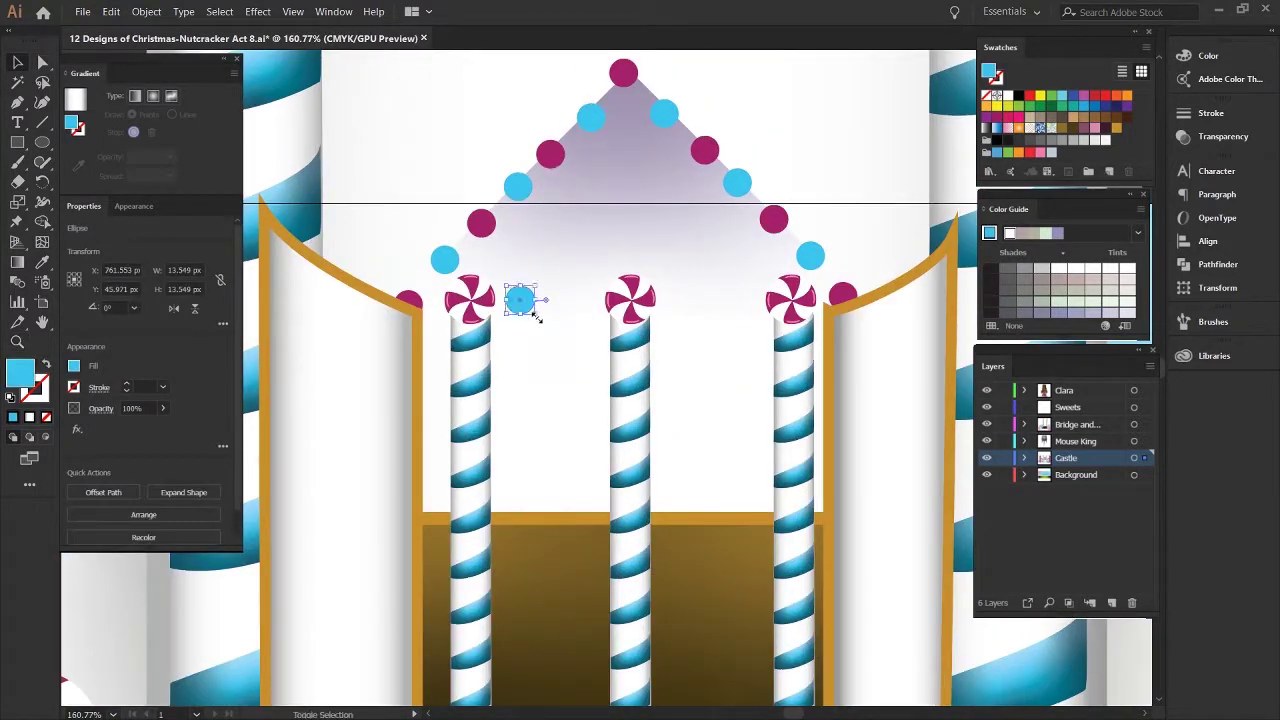
shift+click(549, 299)
shift+click(517, 300)
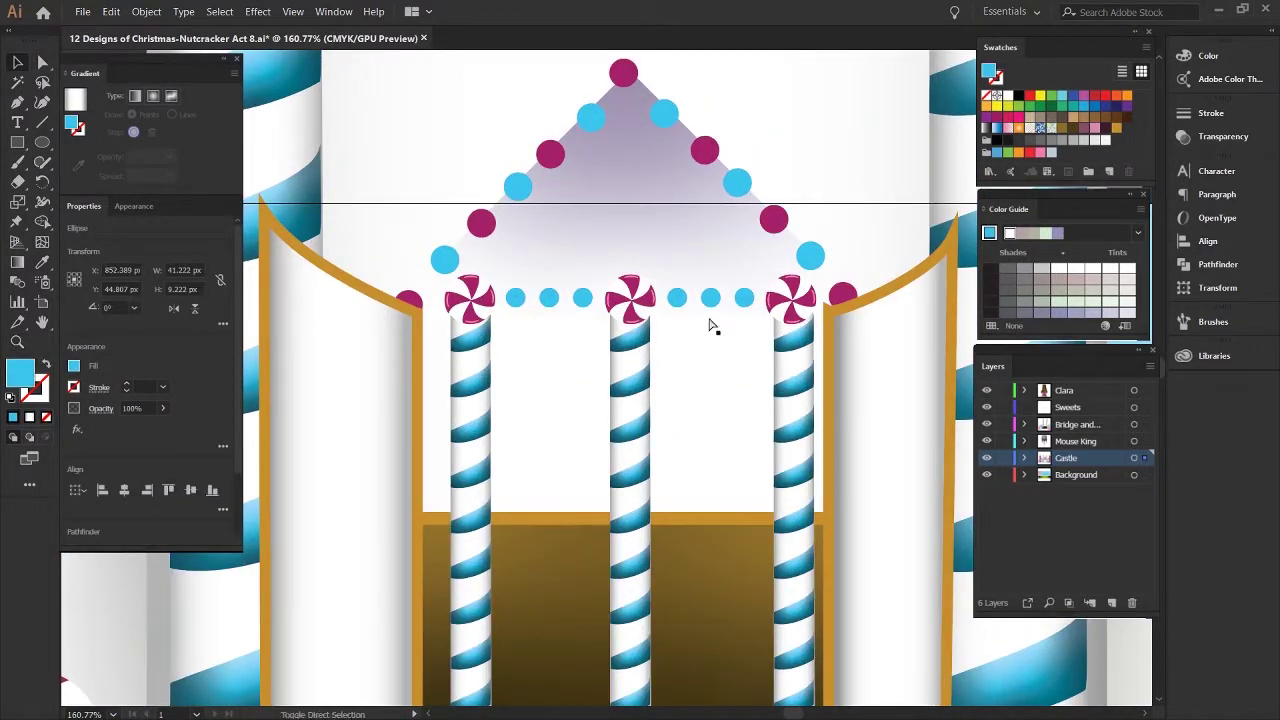
Fill the first small blue dot with a 90° linear gradient from dark teal to light blue.
click(515, 297)
key(period)
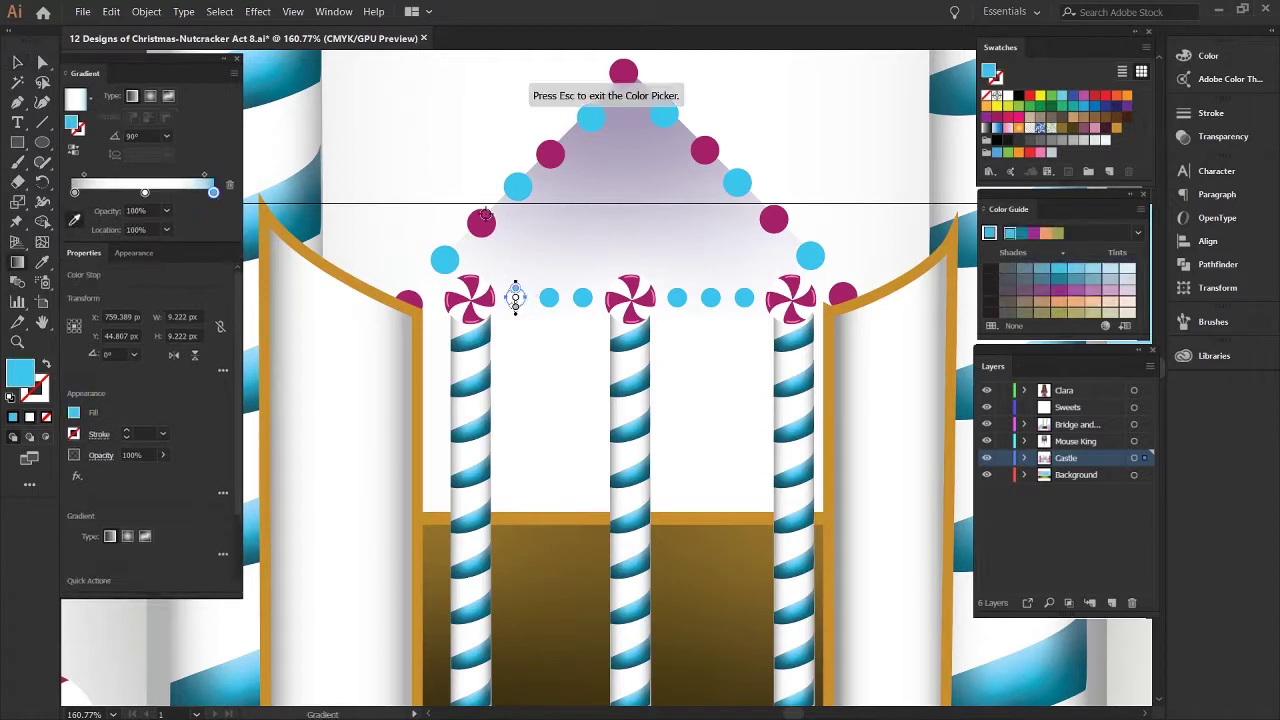
drag(74, 192, 96, 192)
click(111, 192)
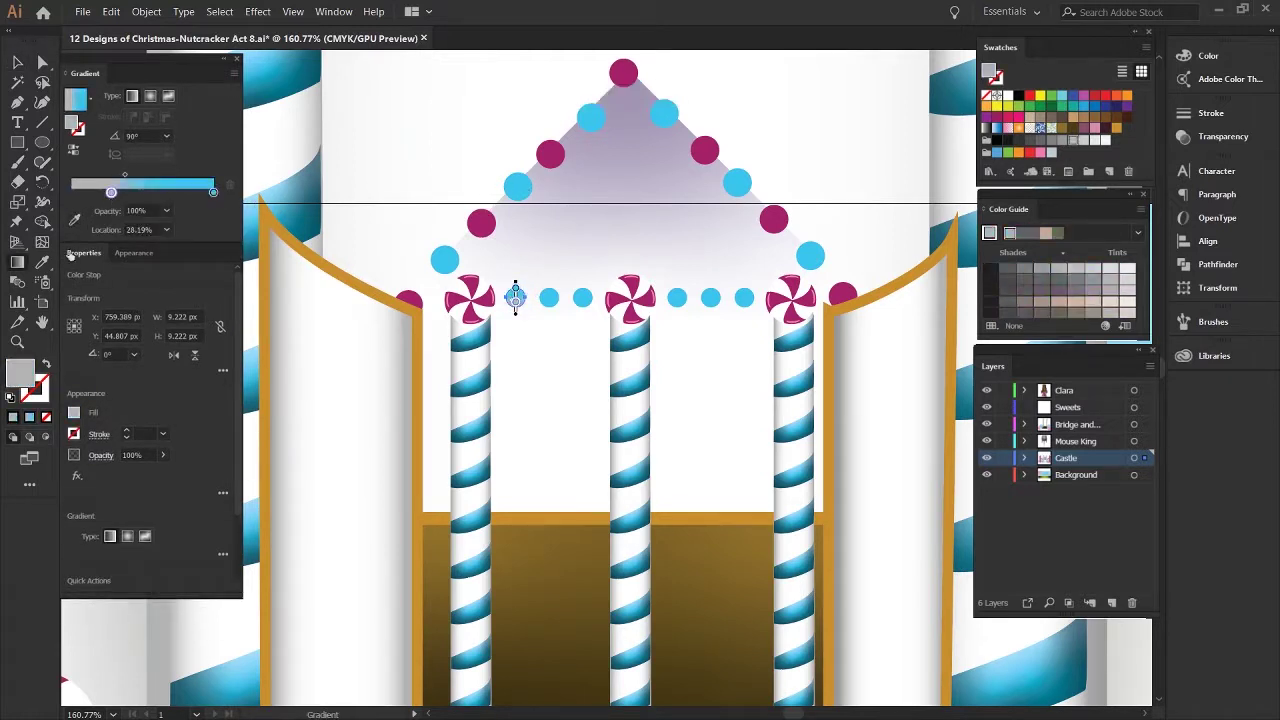
click(507, 190)
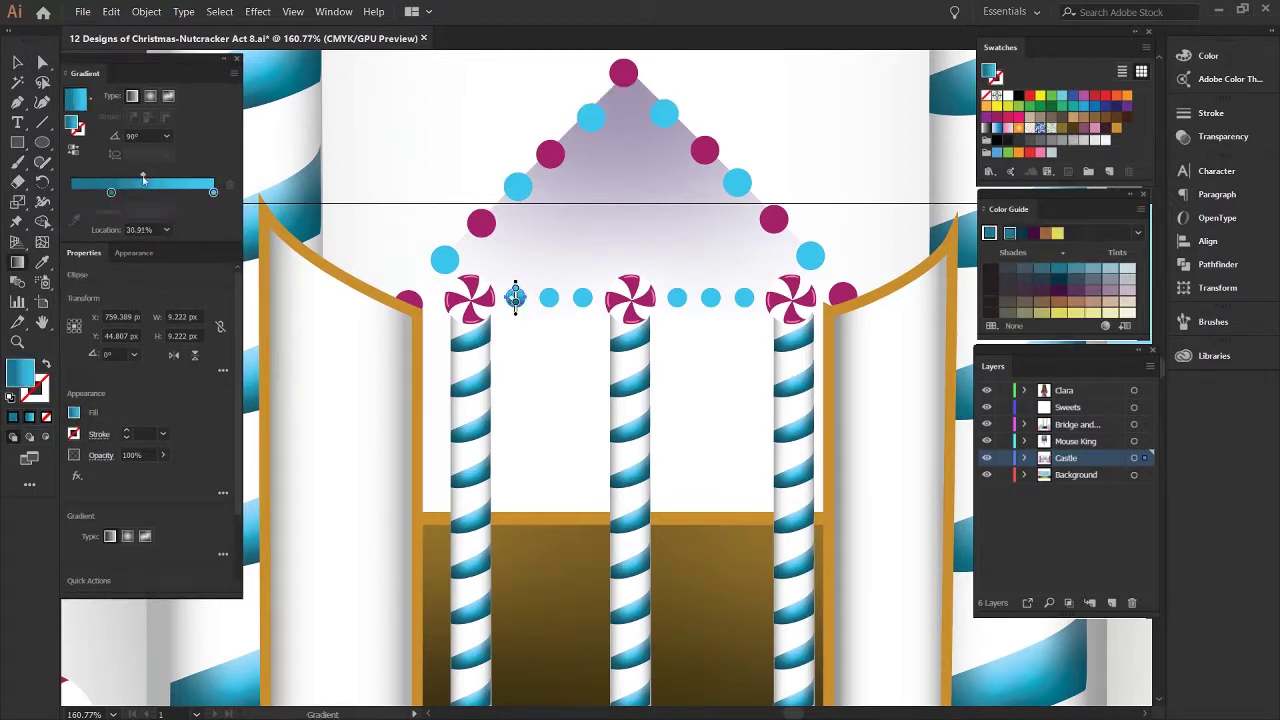
Delete the other plain blue dots between the peppermints and refine the gradient stops of the remaining dot.
key(v)
click(547, 318)
click(521, 302)
key(a)
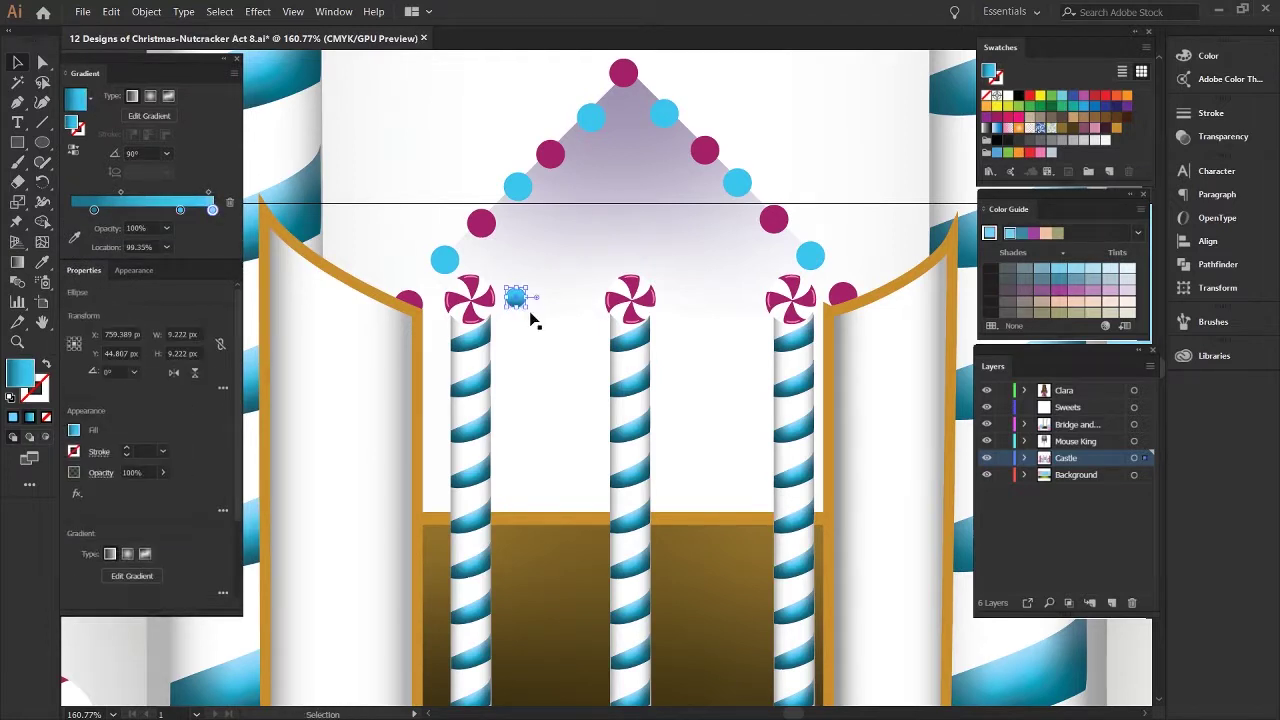
key(ctrl+alt+g)
key(ctrl+alt+g)
key(ctrl+alt+g)
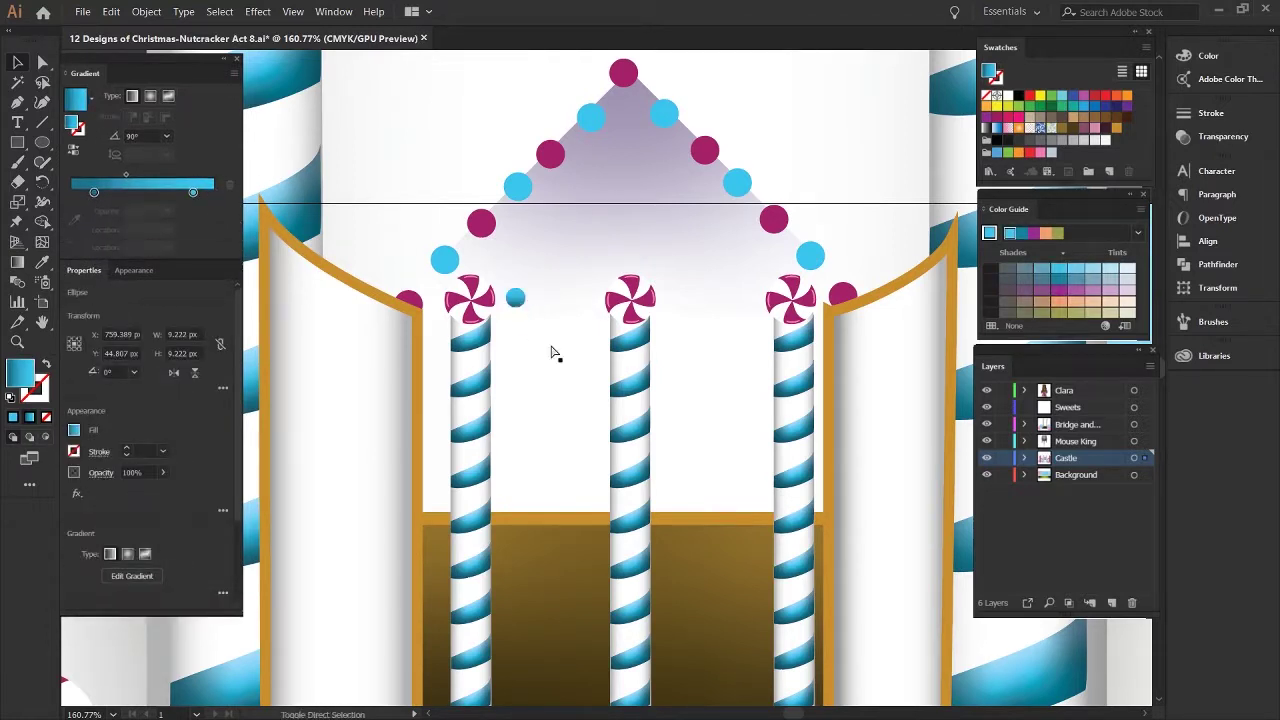
Duplicate the gradient dot into evenly spaced sets of three in both gaps between the peppermints.
drag(515, 297, 547, 297)
key(ctrl+d)
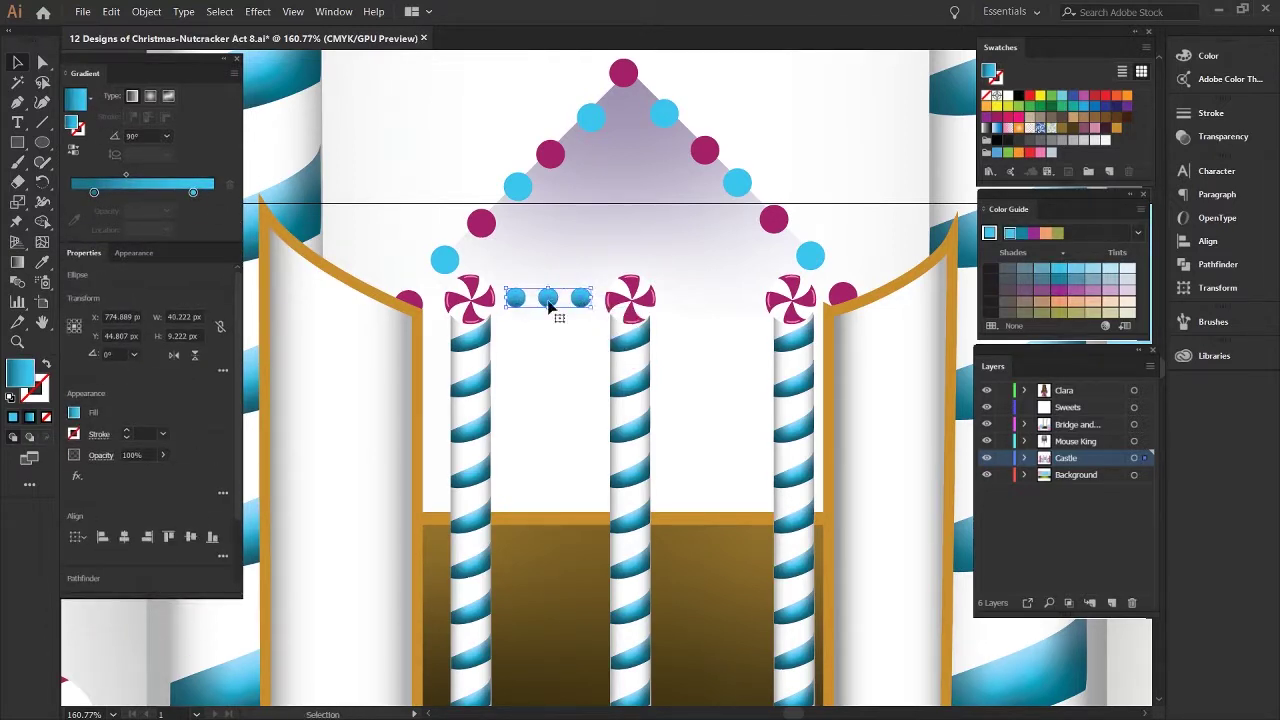
shift+click(743, 302)
key(ctrl+shift+a)
key(z)
drag(714, 300, 585, 381)
key(v)
drag(589, 484, 603, 405)
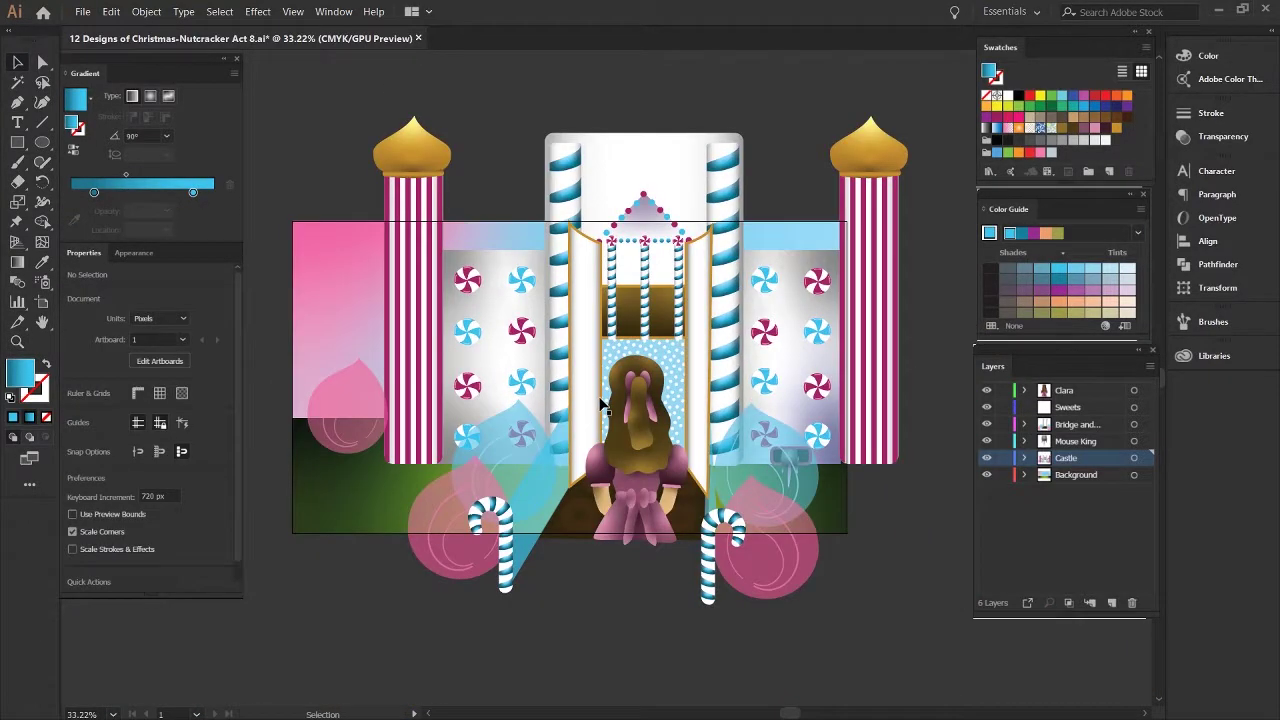